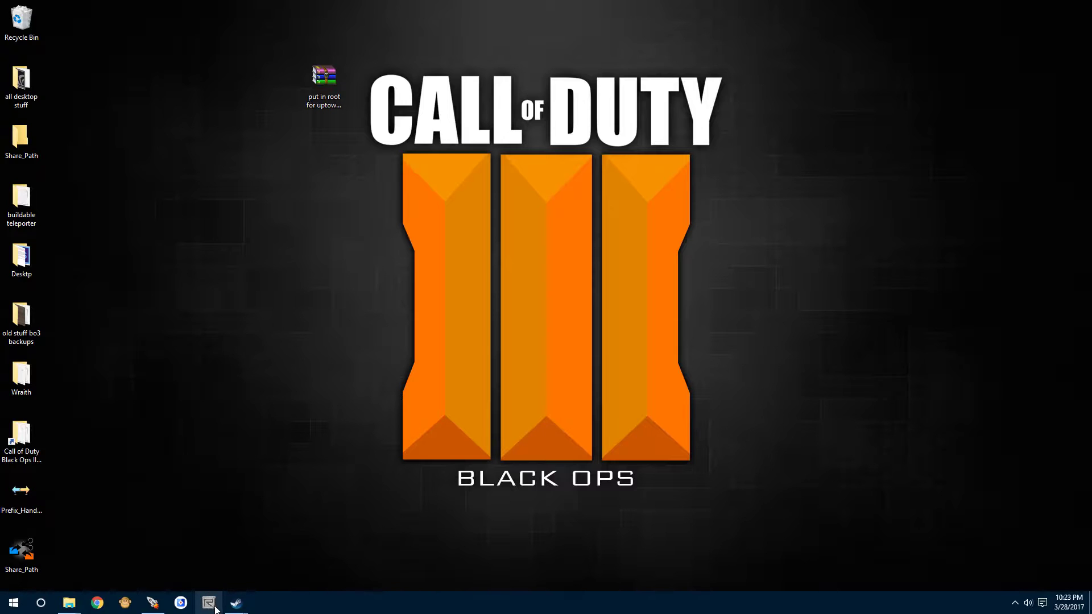
Step: Run the zm_amb_sound map from the Mod Tools Launcher and allow the Black Ops III launch in Steam
click(153, 603)
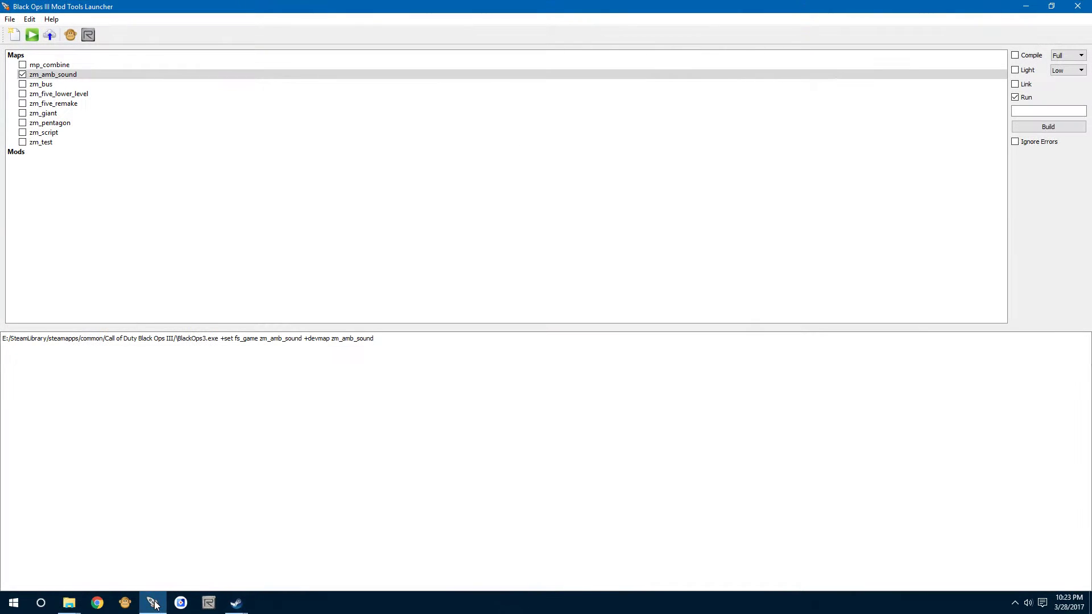
click(63, 75)
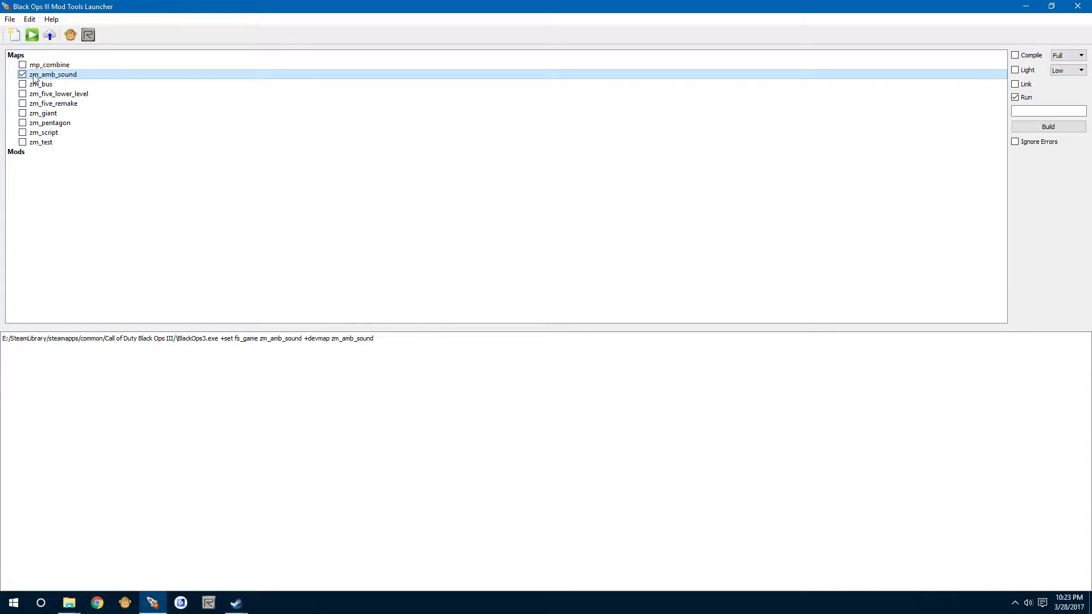
right_click(68, 78)
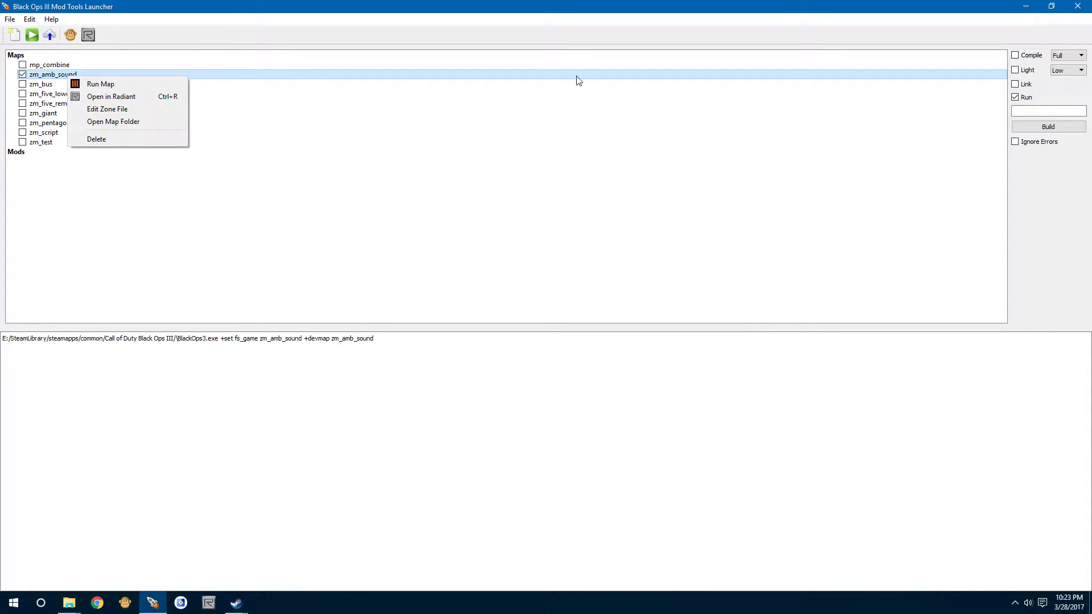
click(1032, 128)
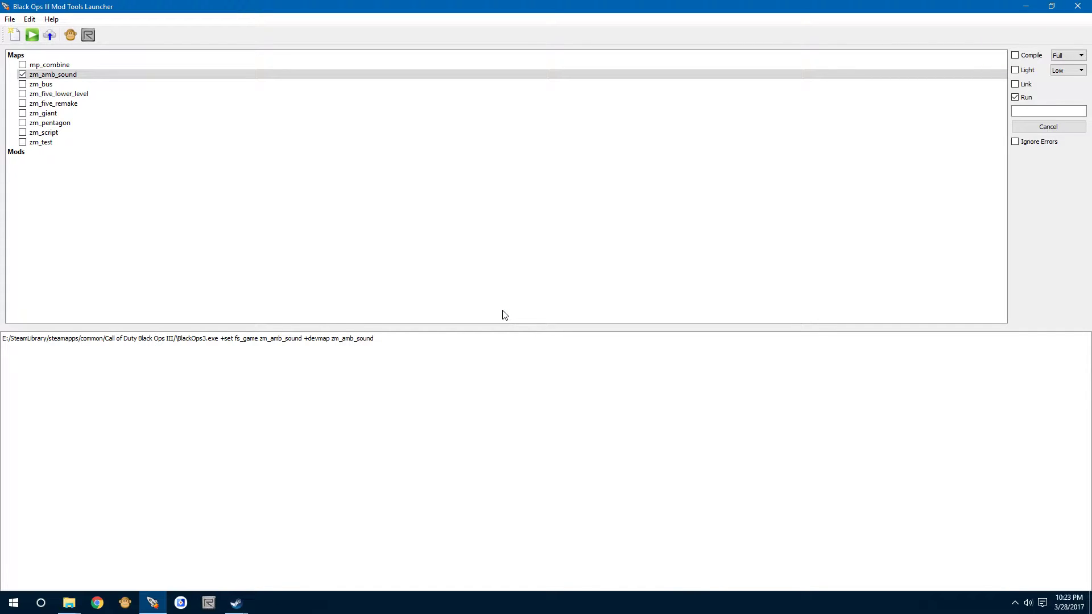
mouse_move(236, 601)
click(203, 561)
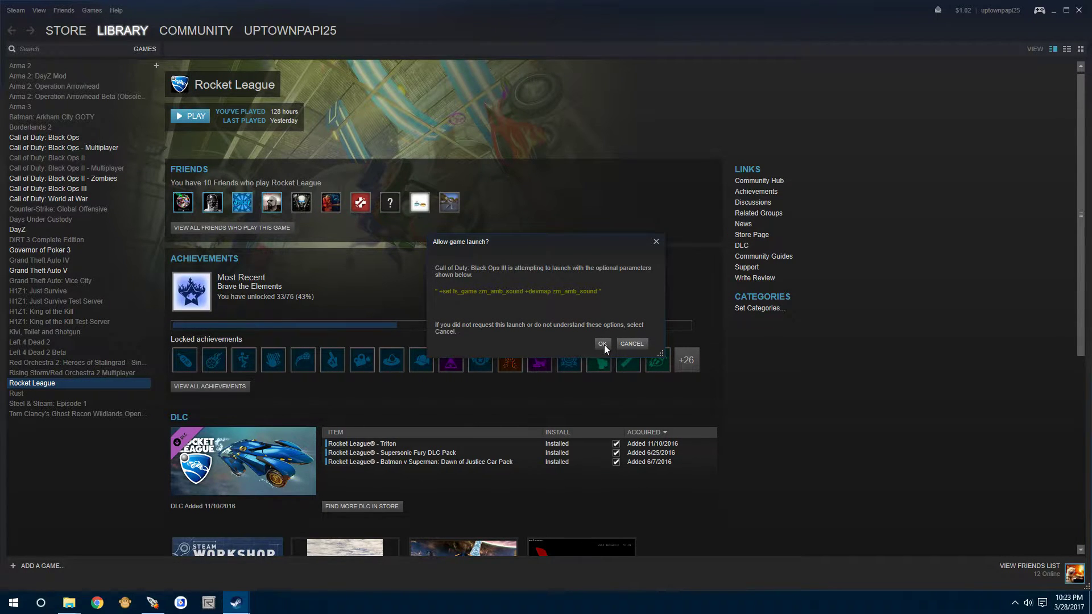
click(602, 343)
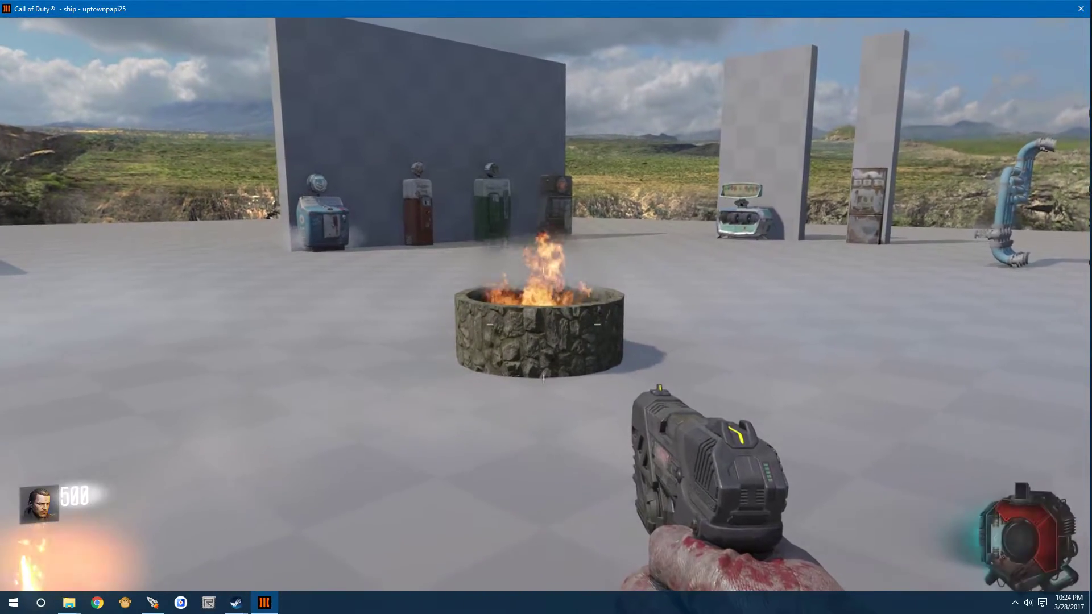
Step: Examine the nearest burning stone fire pit in the running map, from several sides and from inside the flames
key(w)
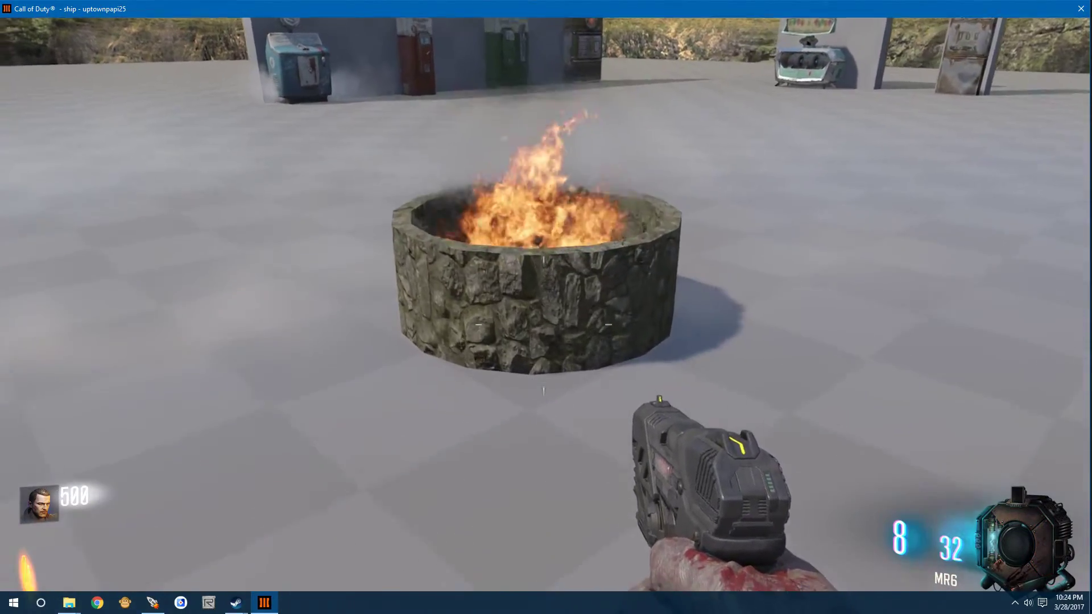
key(w)
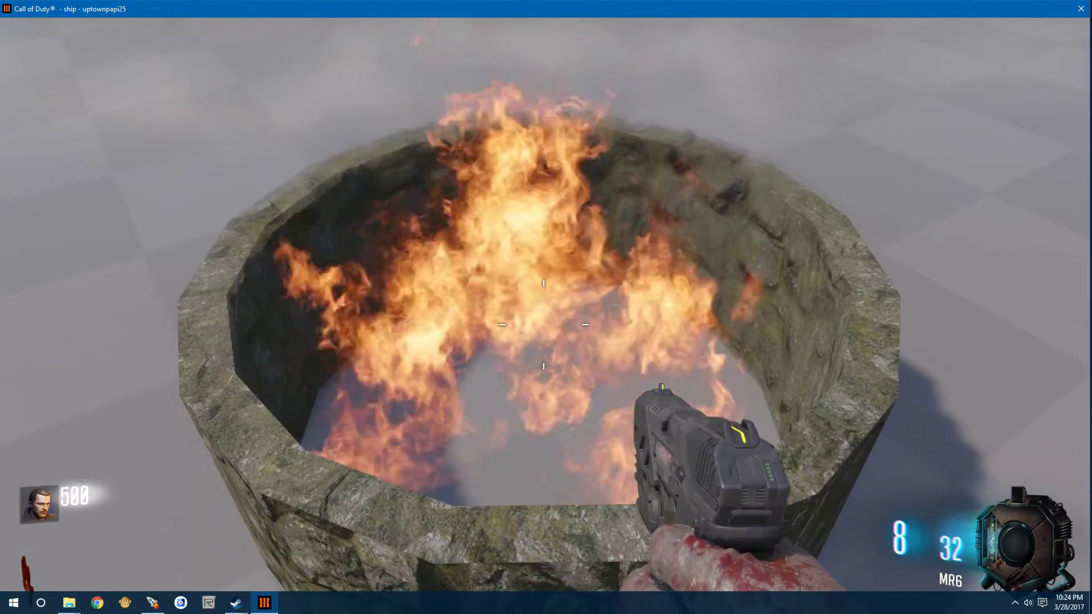
key(s)
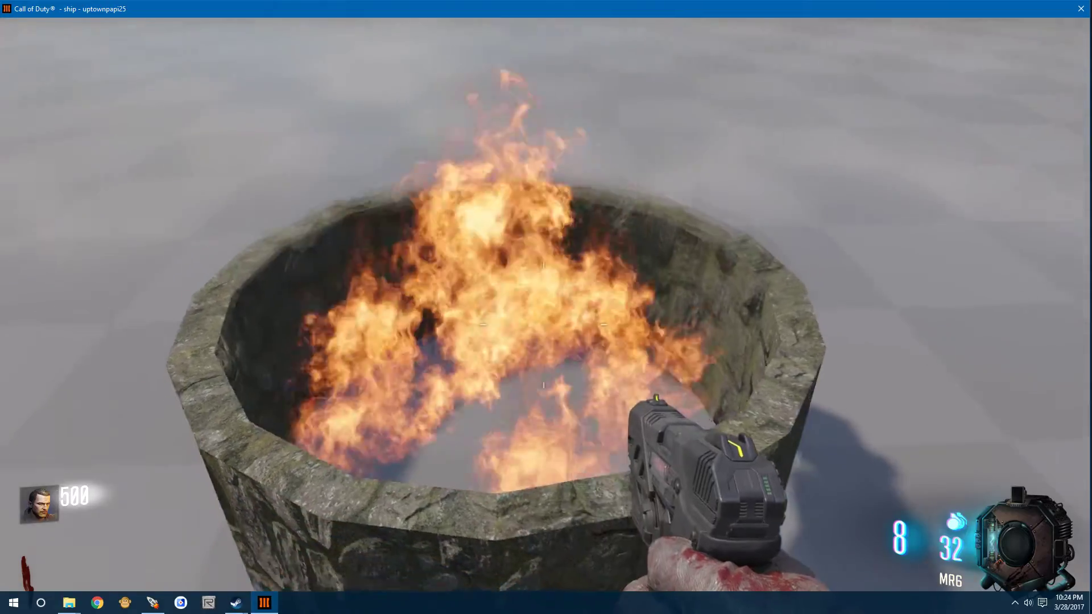
key(d)
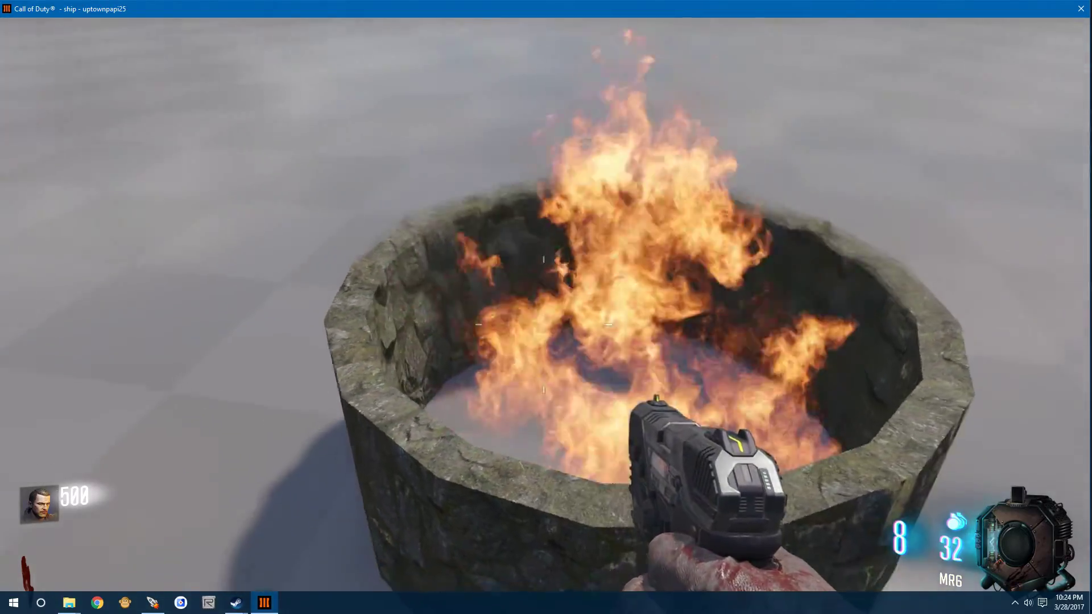
key(s)
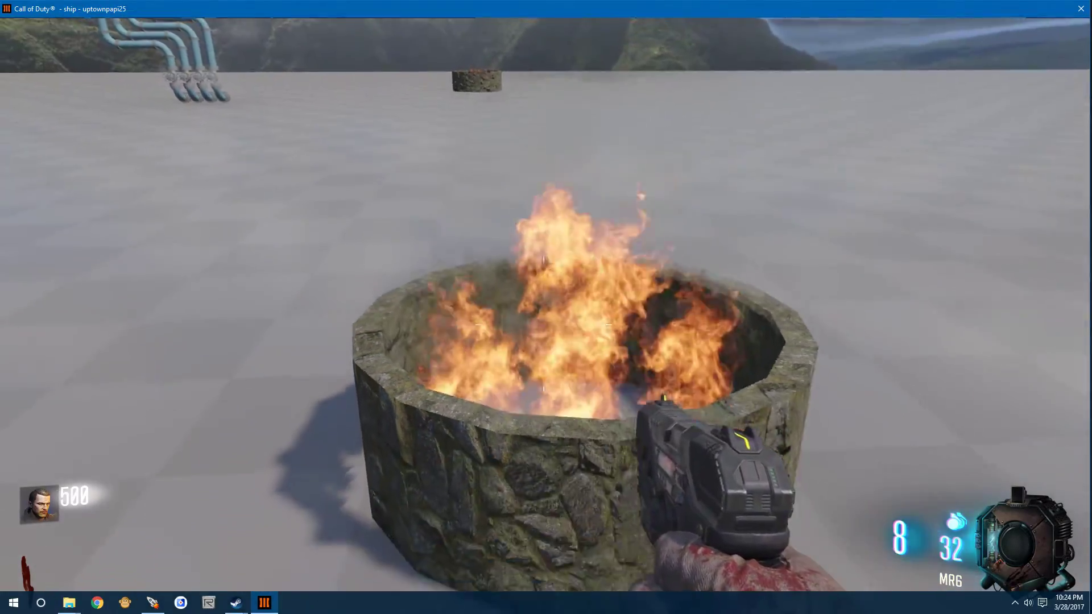
key(s)
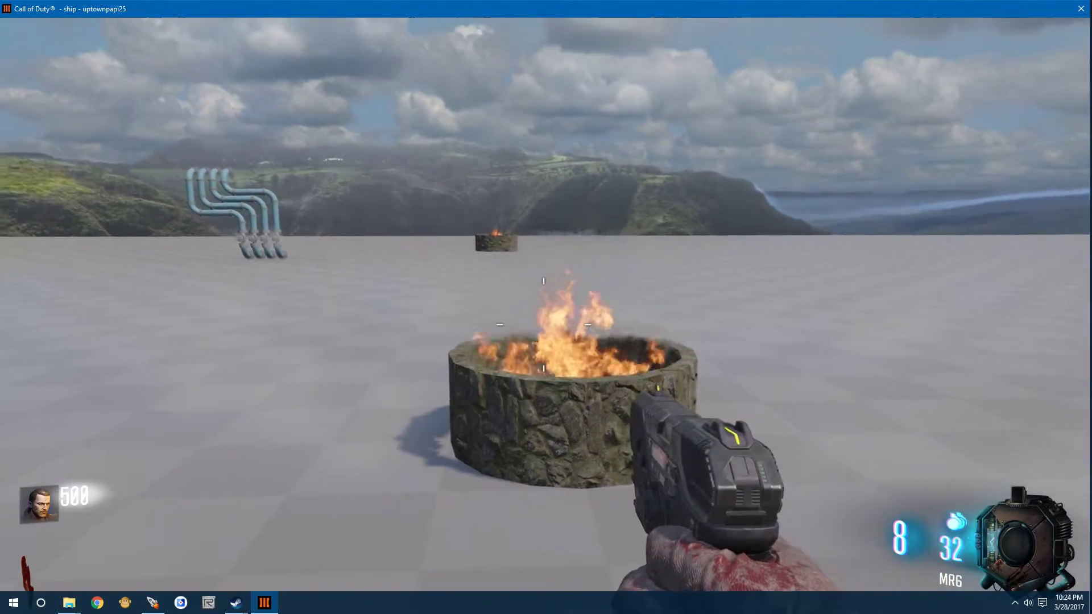
key(w)
key(w)
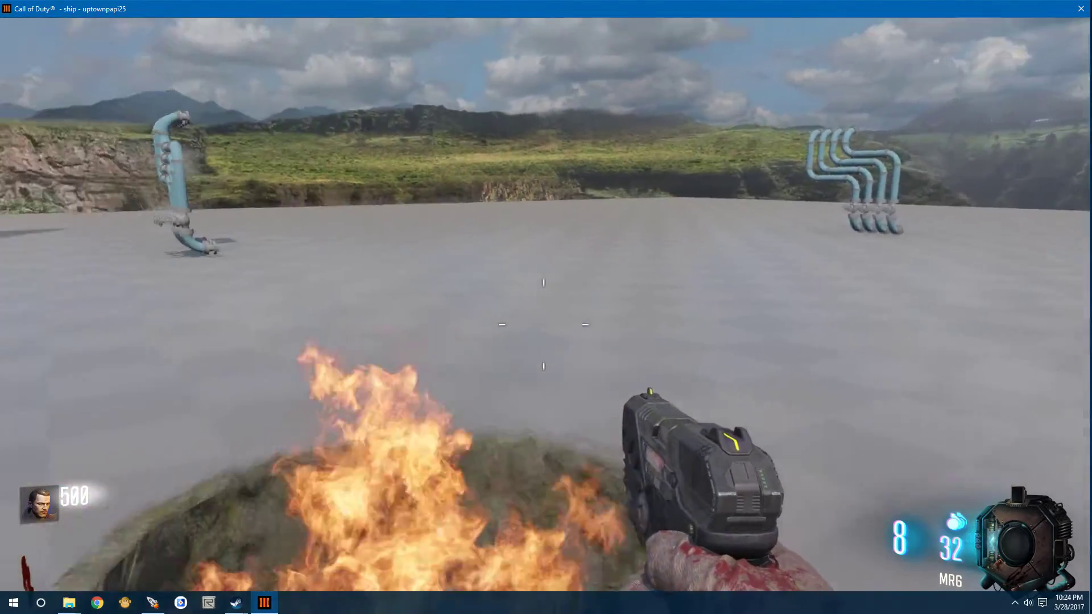
key(a)
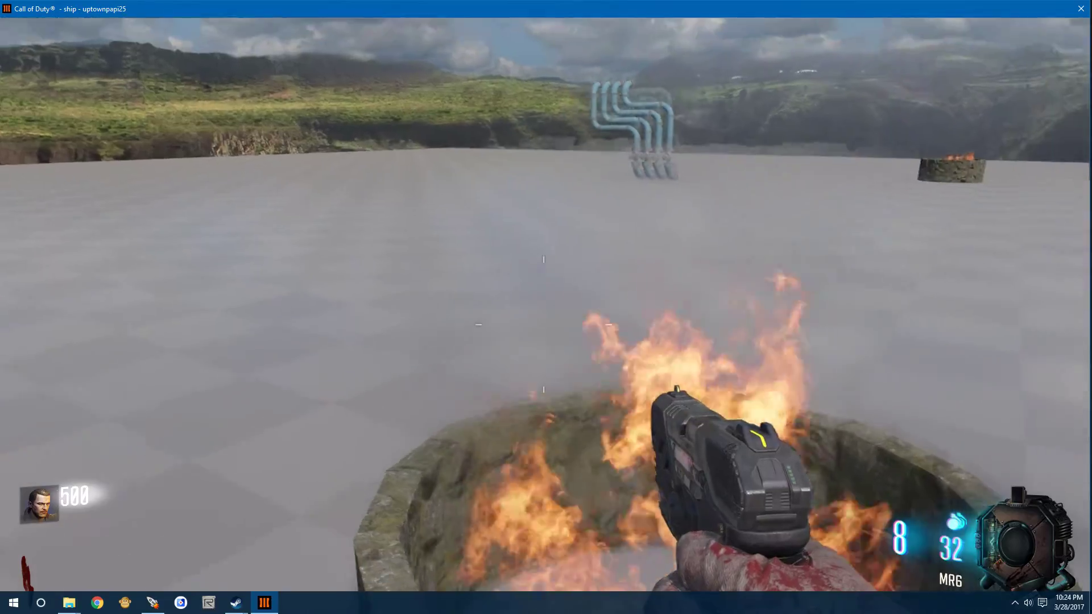
key(w)
key(w)
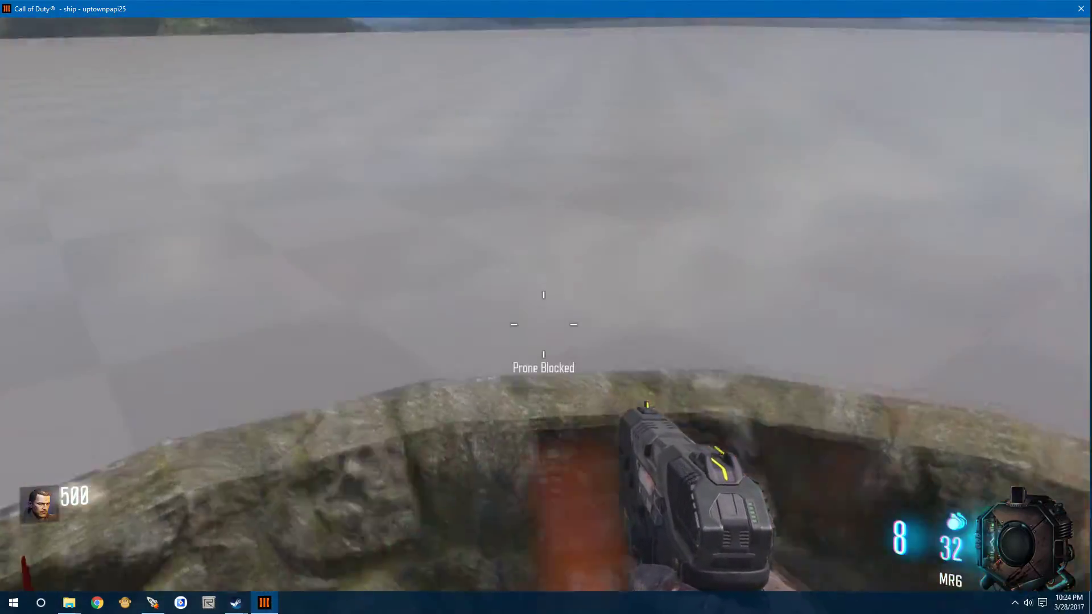
key(w)
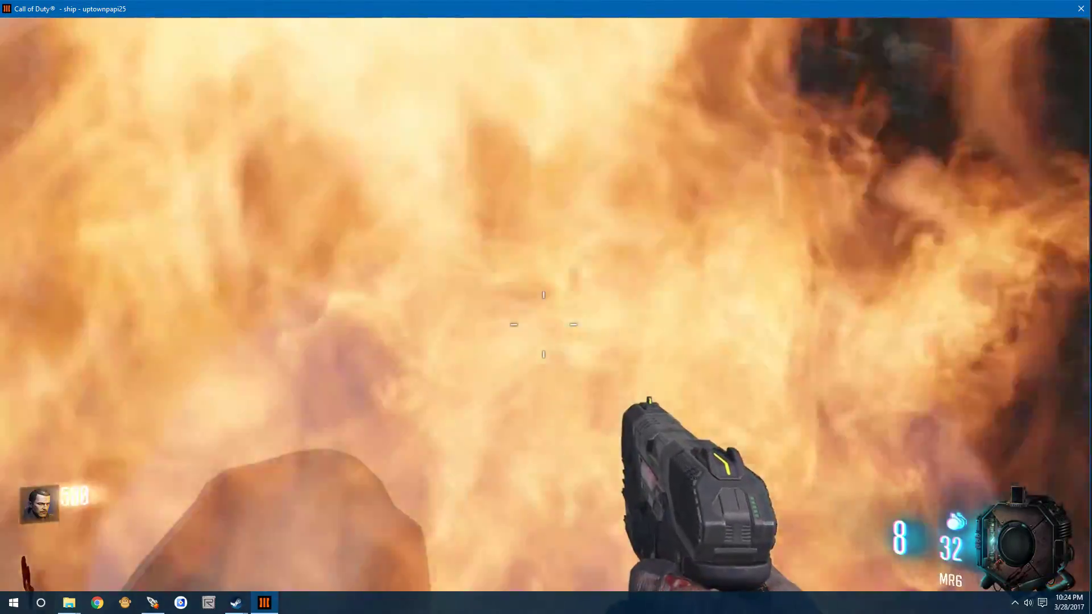
key(w)
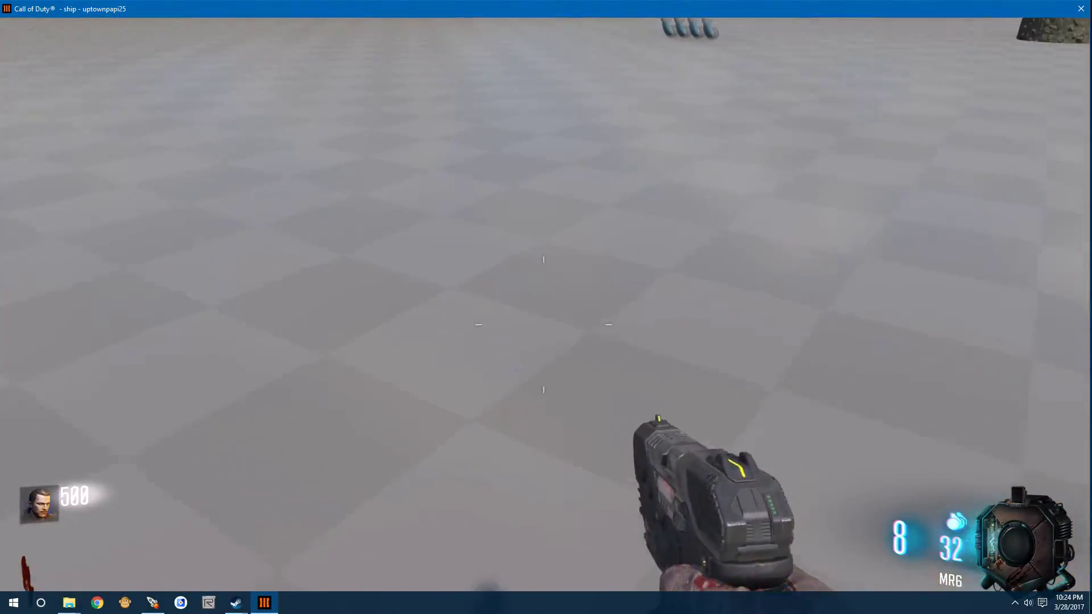
Step: Walk over to the group of four blue pipes and examine their valves from close up
key(w)
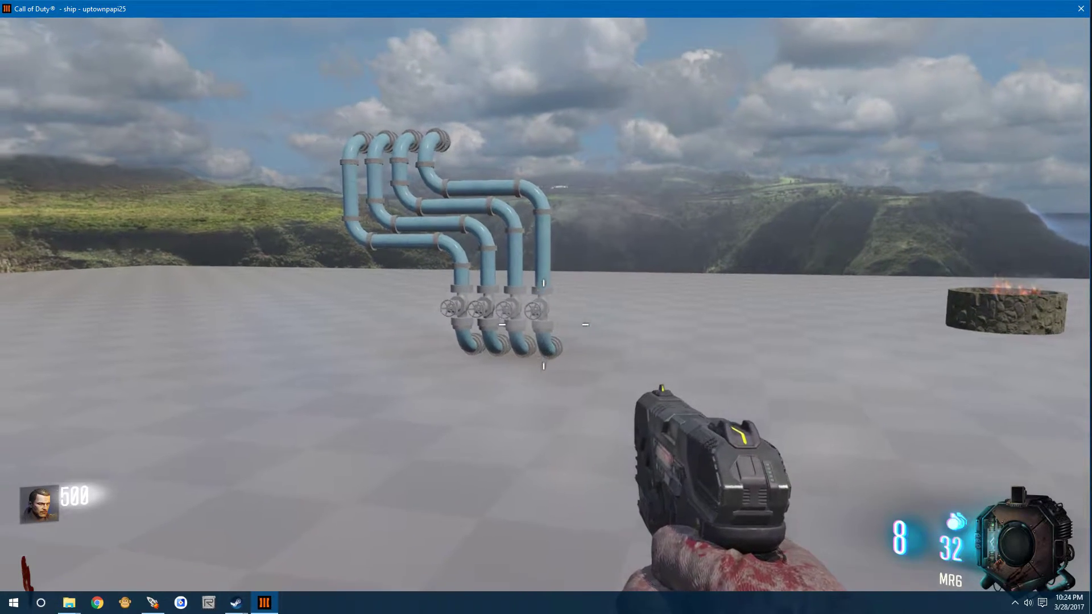
key(w)
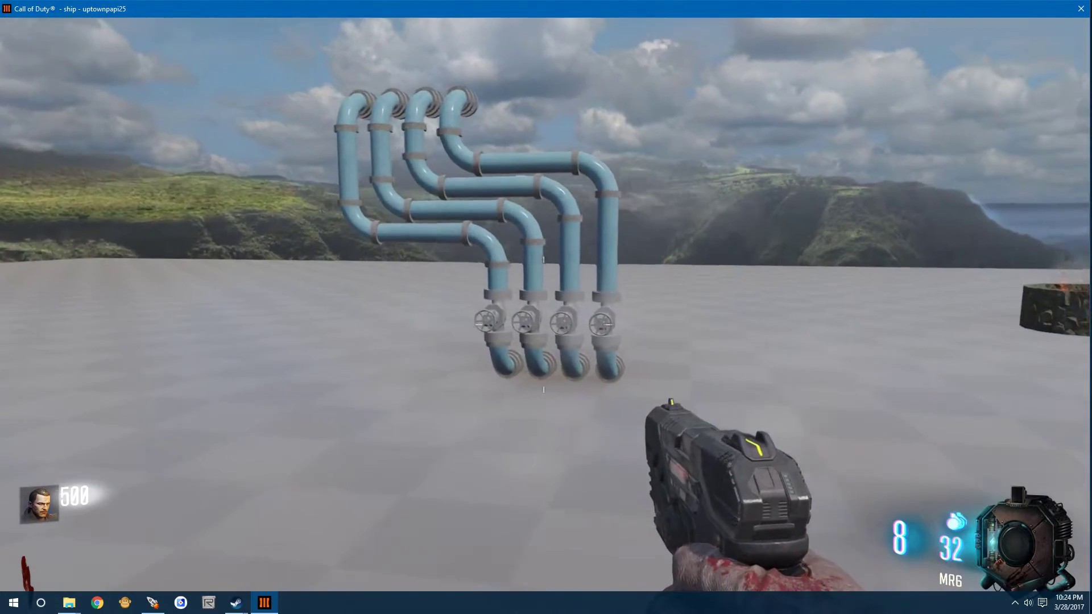
key(w)
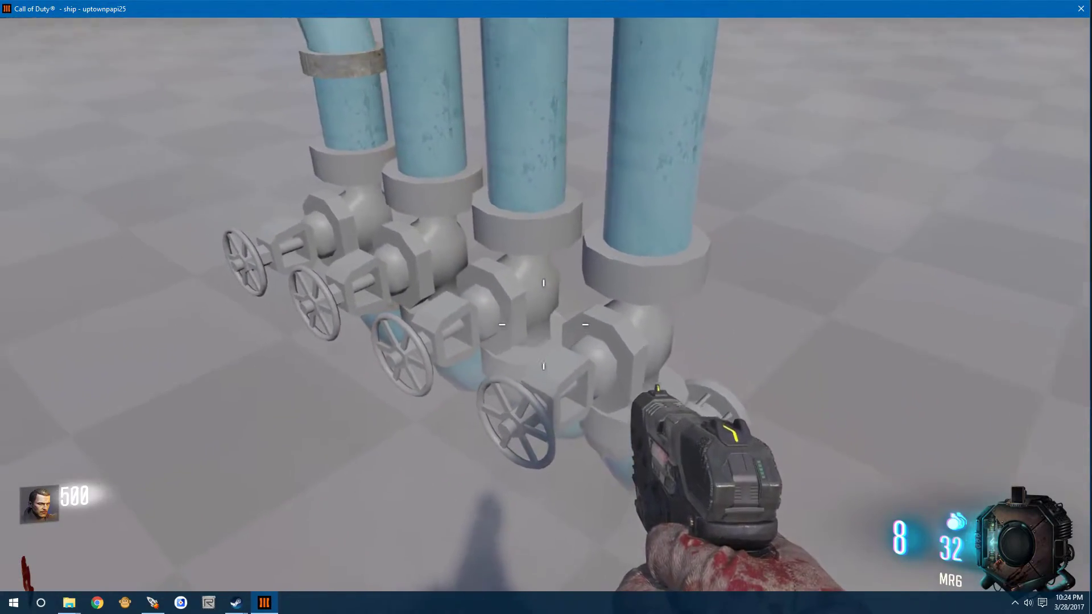
key(a)
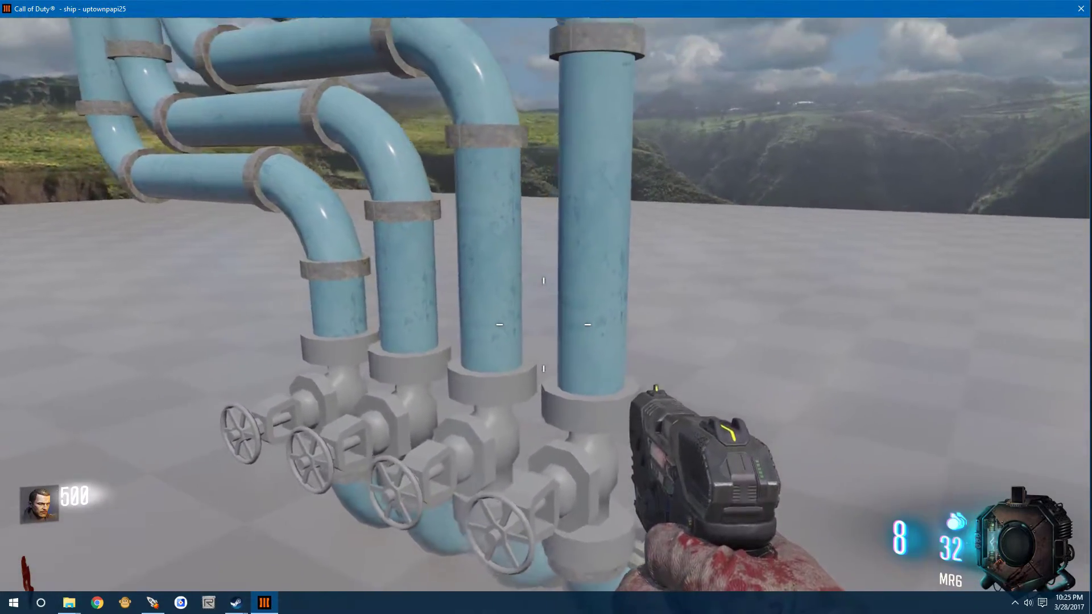
key(a)
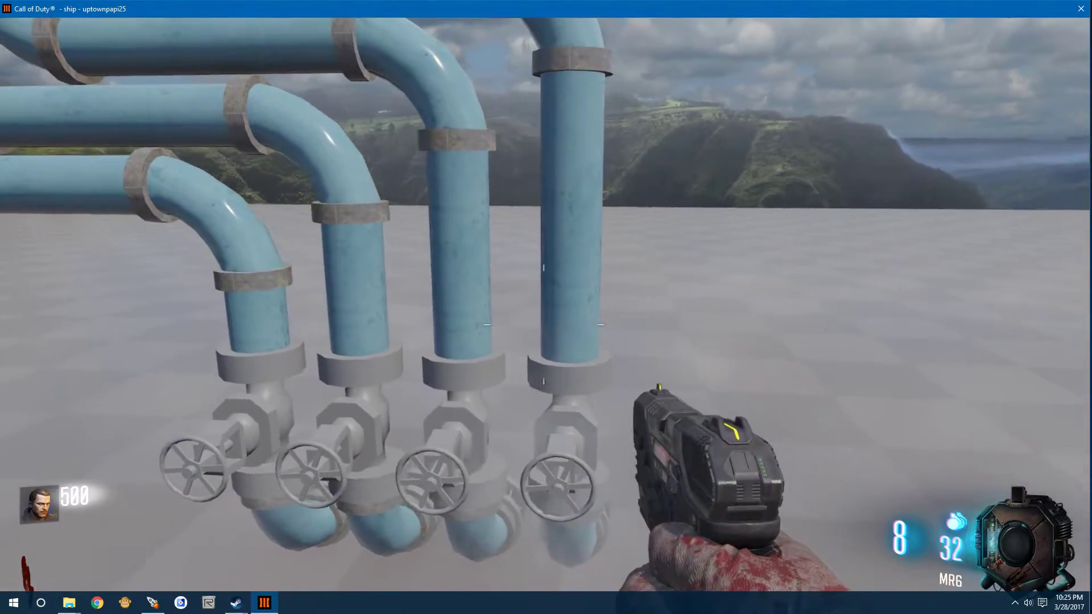
key(a)
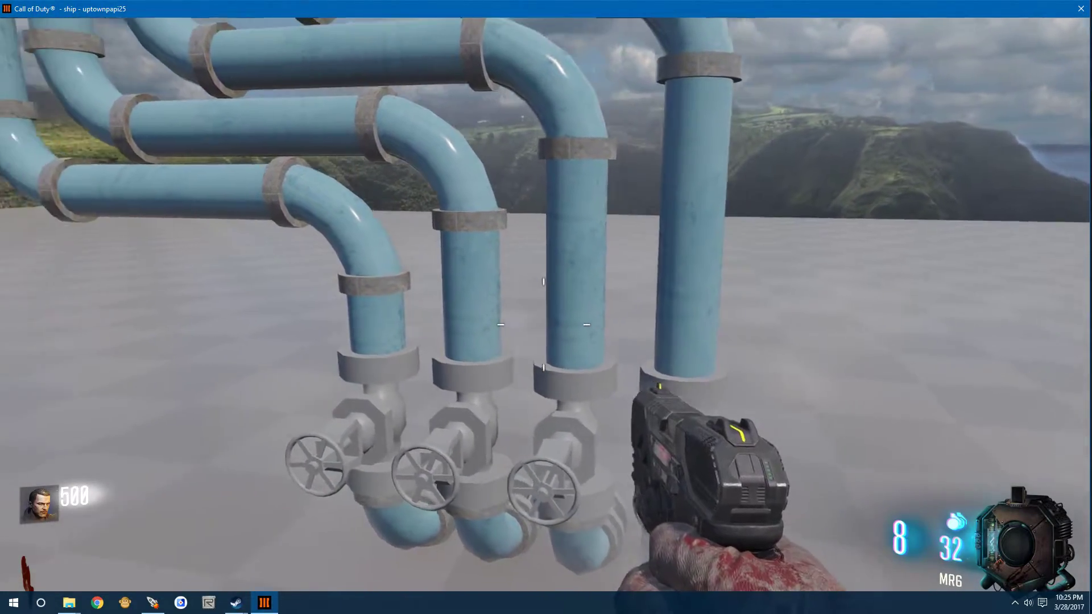
key(a)
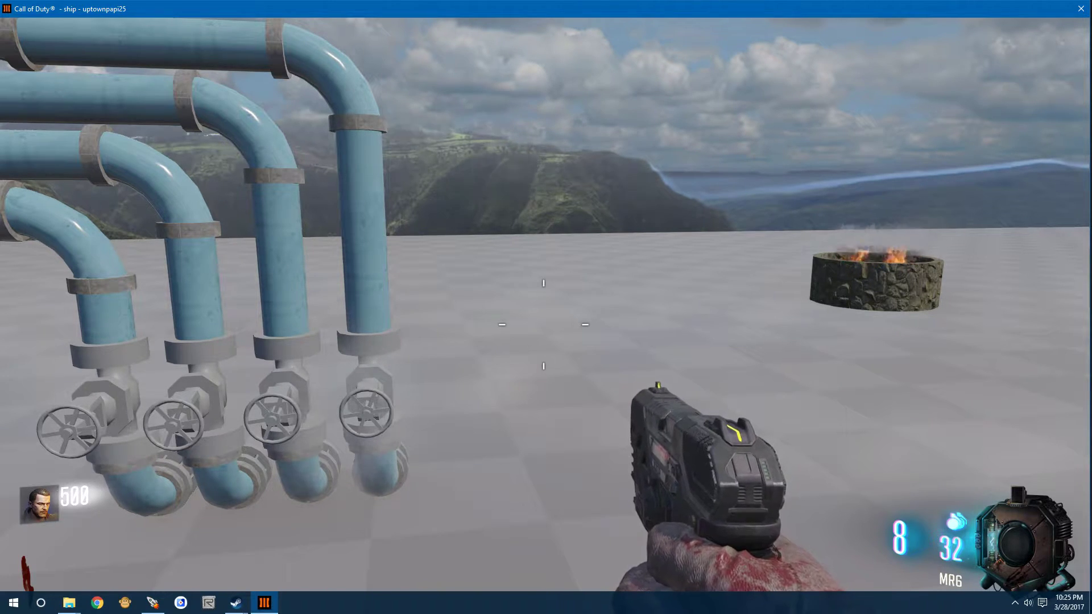
Step: Switch away from the game, end the BlackOps3 task in Task Manager and close Task Manager
key(alt+Tab)
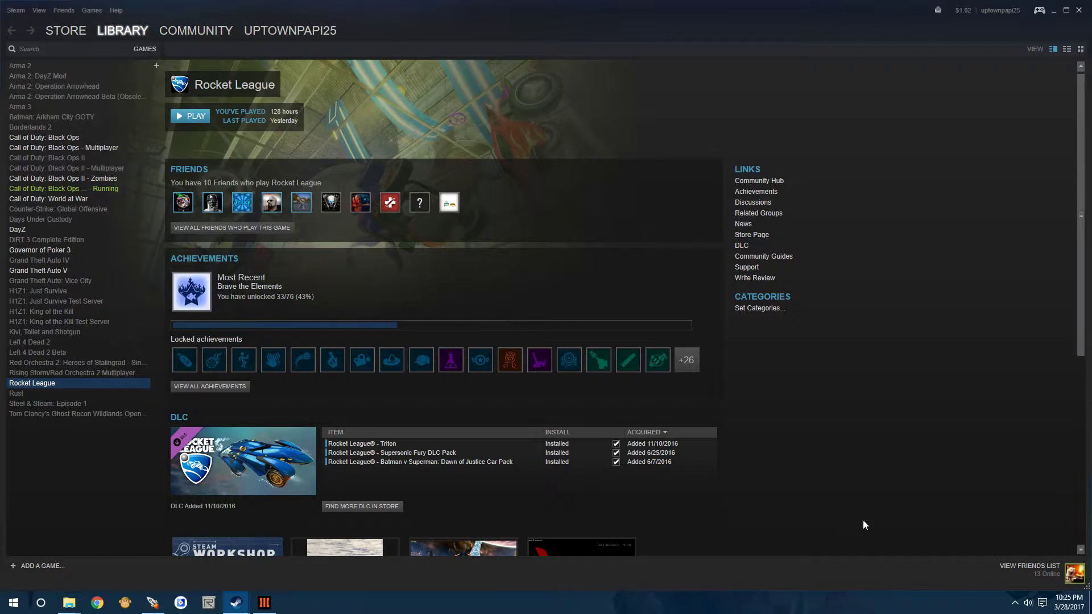
right_click(737, 604)
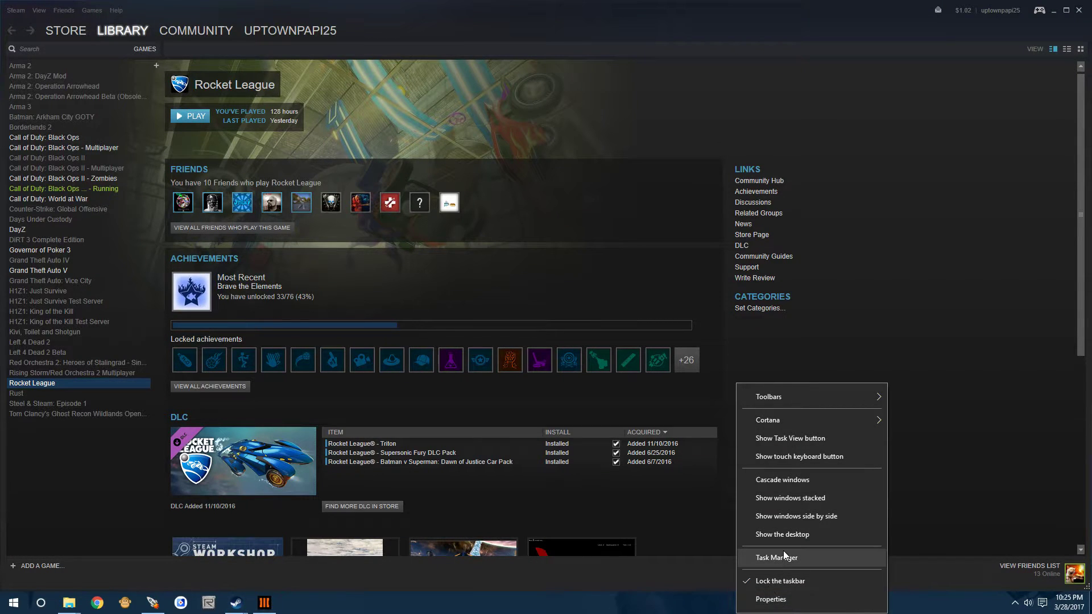
click(783, 556)
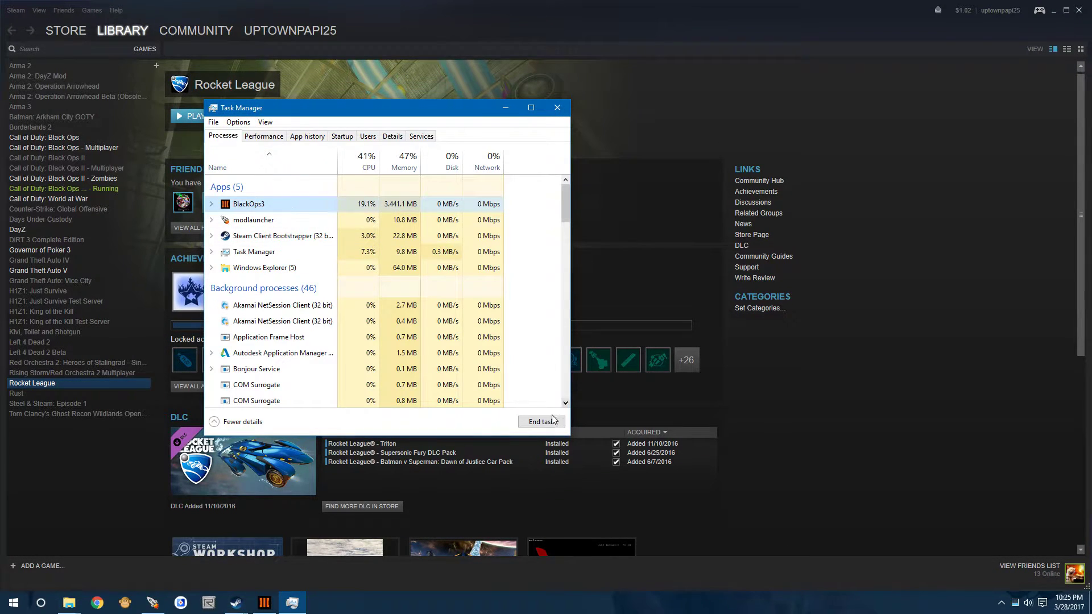
click(553, 419)
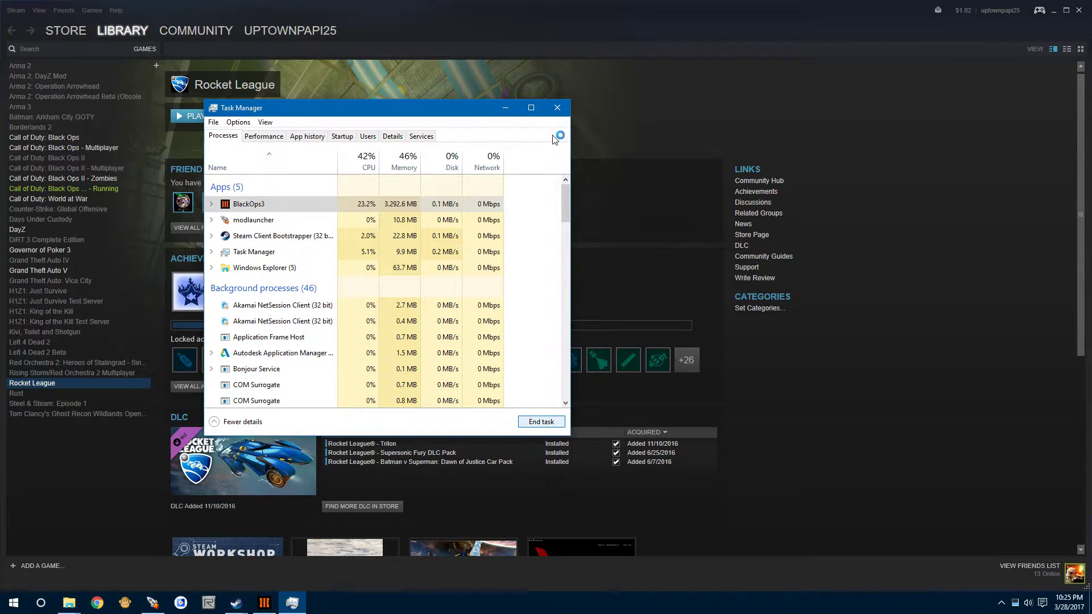
click(557, 107)
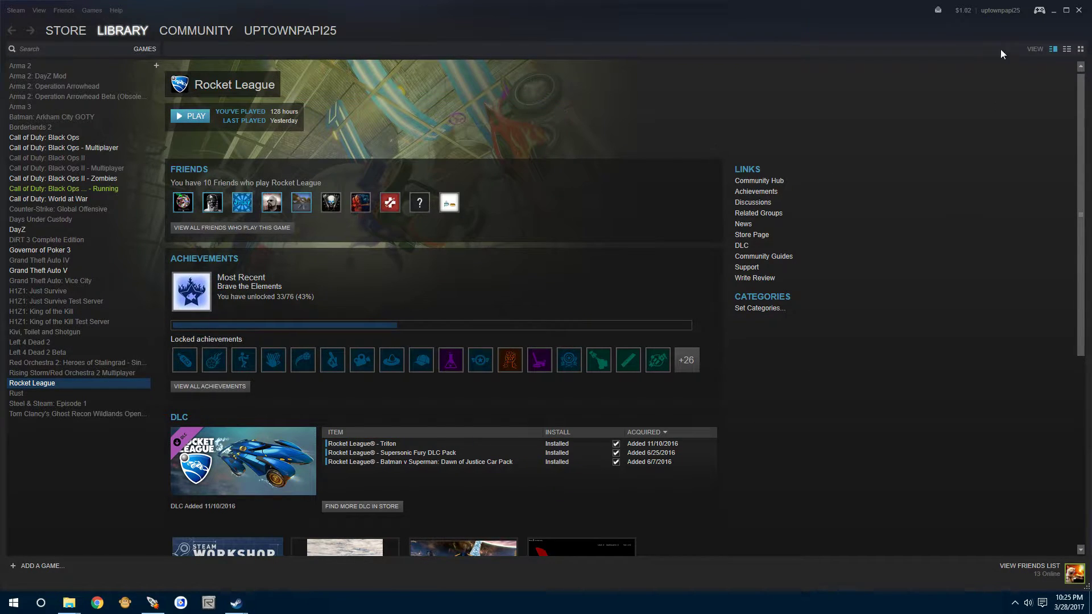
Step: Minimize the Steam and Mod Tools Launcher windows, and launch the Wraith application from its desktop folder
click(1052, 12)
click(1027, 7)
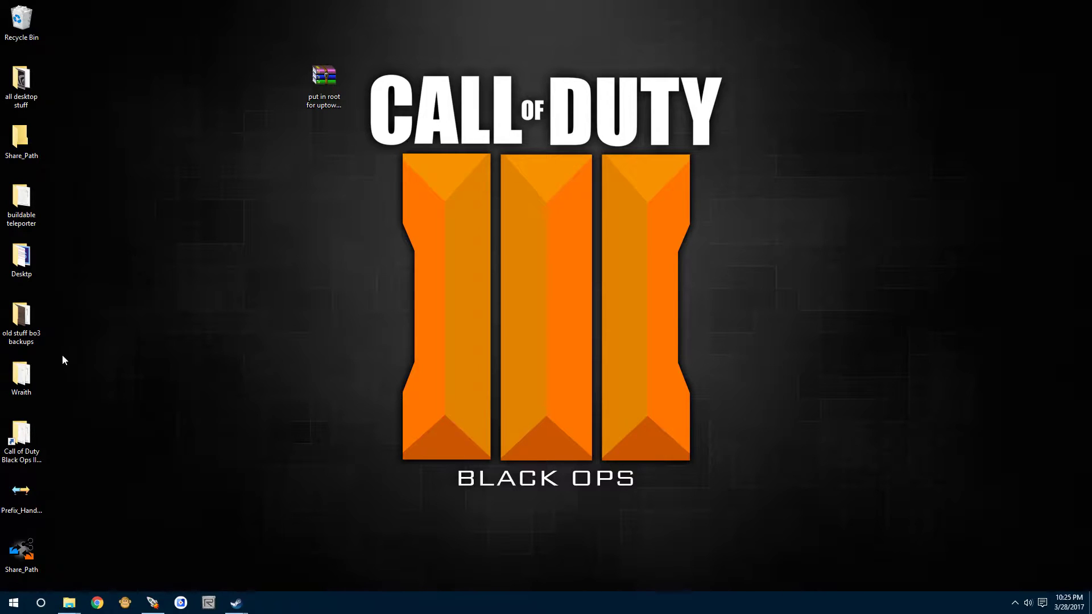
click(22, 379)
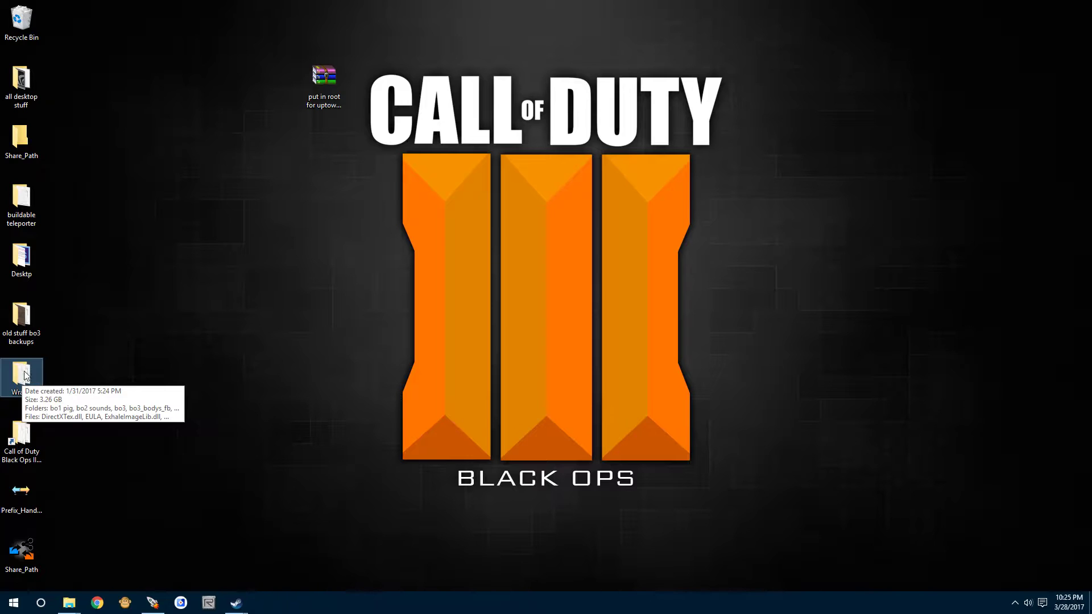
double_click(18, 382)
click(379, 428)
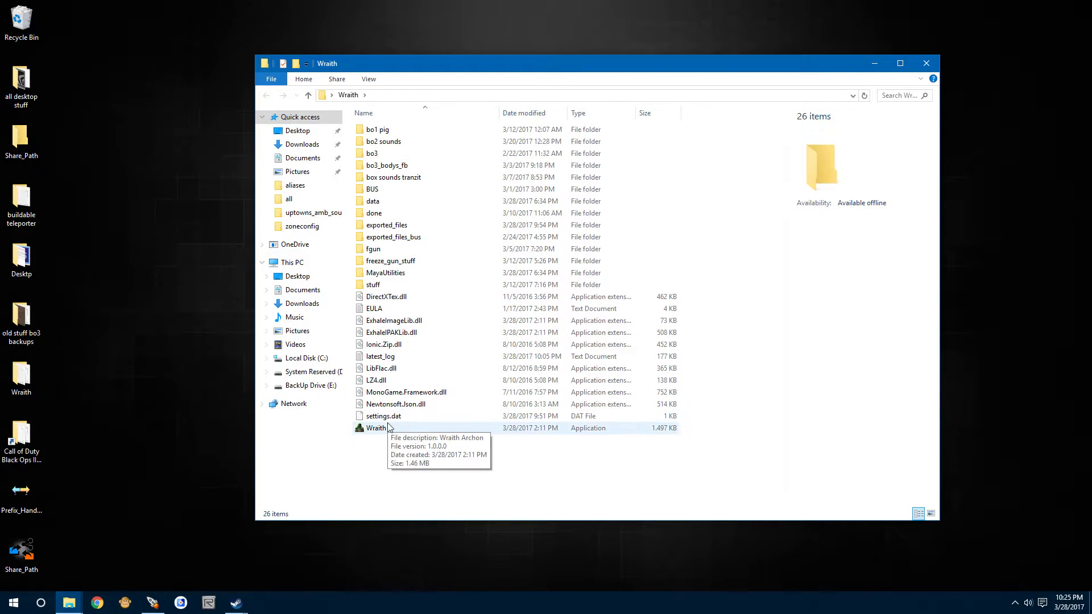
double_click(387, 428)
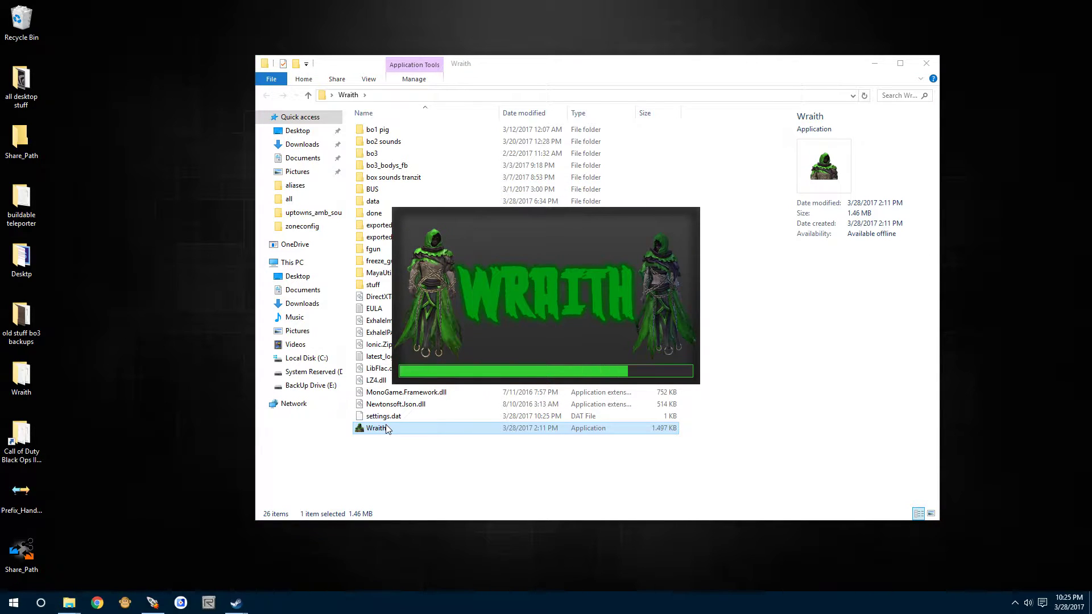
Step: Move the Wraith folder window aside and open the "put in root for uptowns ambient sounds" archive from the desktop
drag(515, 61, 709, 180)
drag(322, 71, 179, 74)
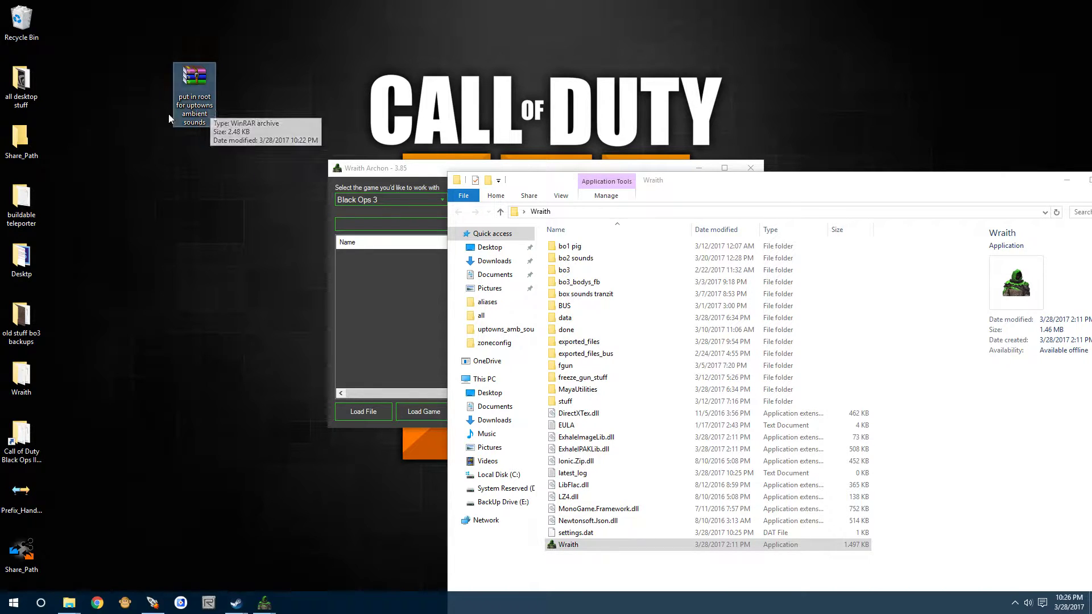
double_click(195, 99)
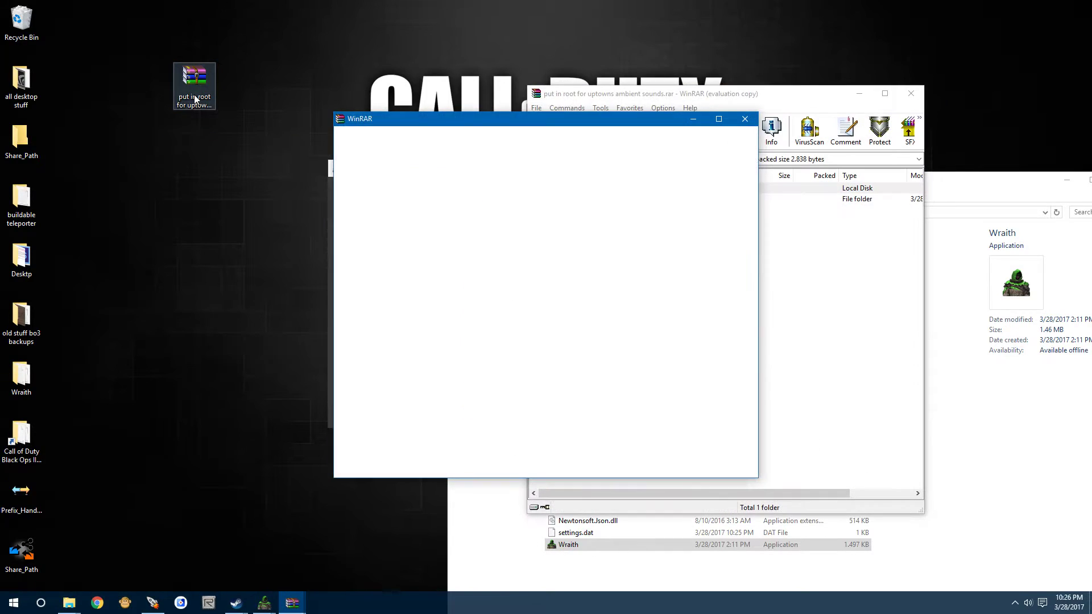
Step: Dismiss the WinRAR reminder, examine the archive's map_source\_prefabs\uptowns_amb_sounds folder and return to the "put in root for uptowns ambient sounds" folder
click(745, 118)
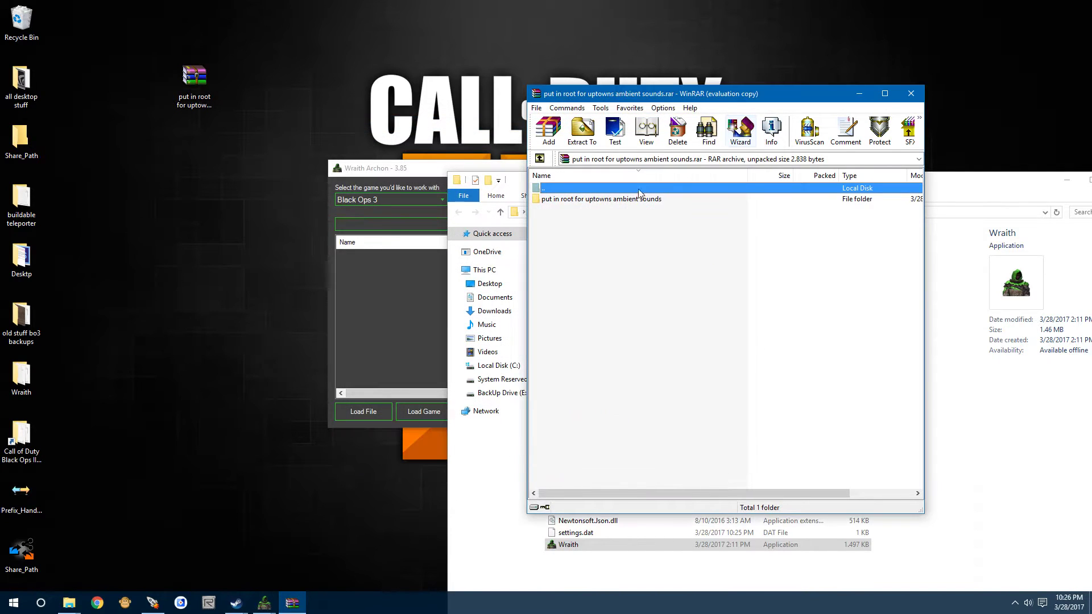
double_click(597, 201)
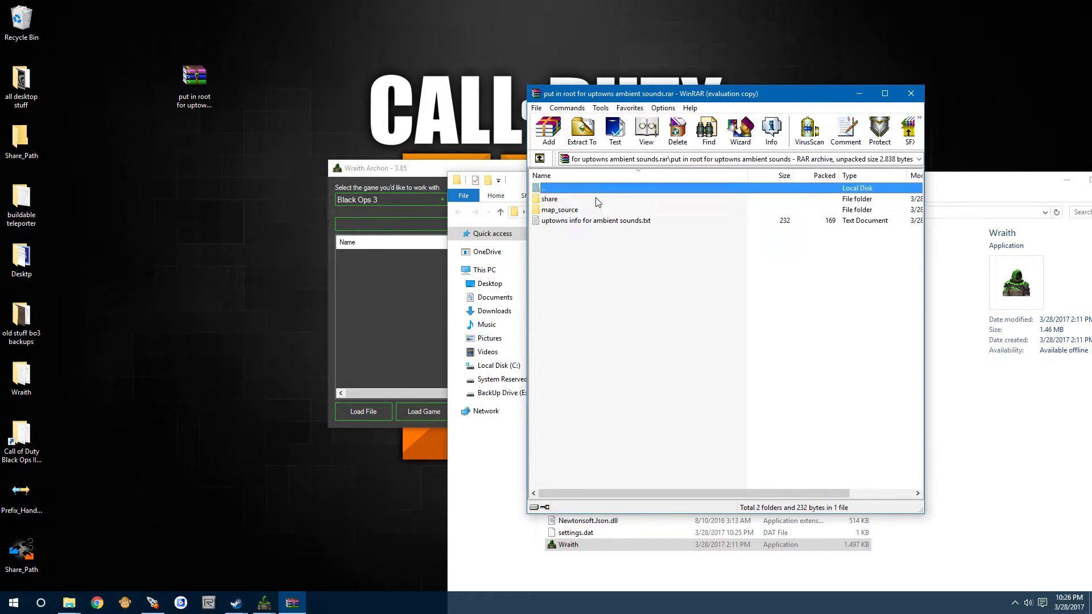
double_click(550, 211)
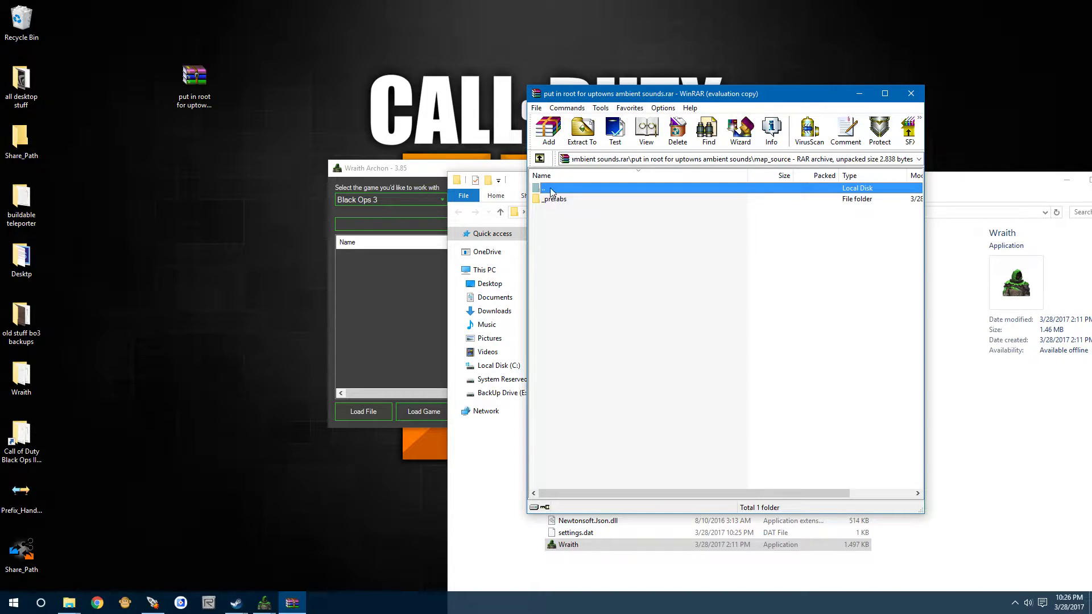
double_click(551, 199)
double_click(551, 200)
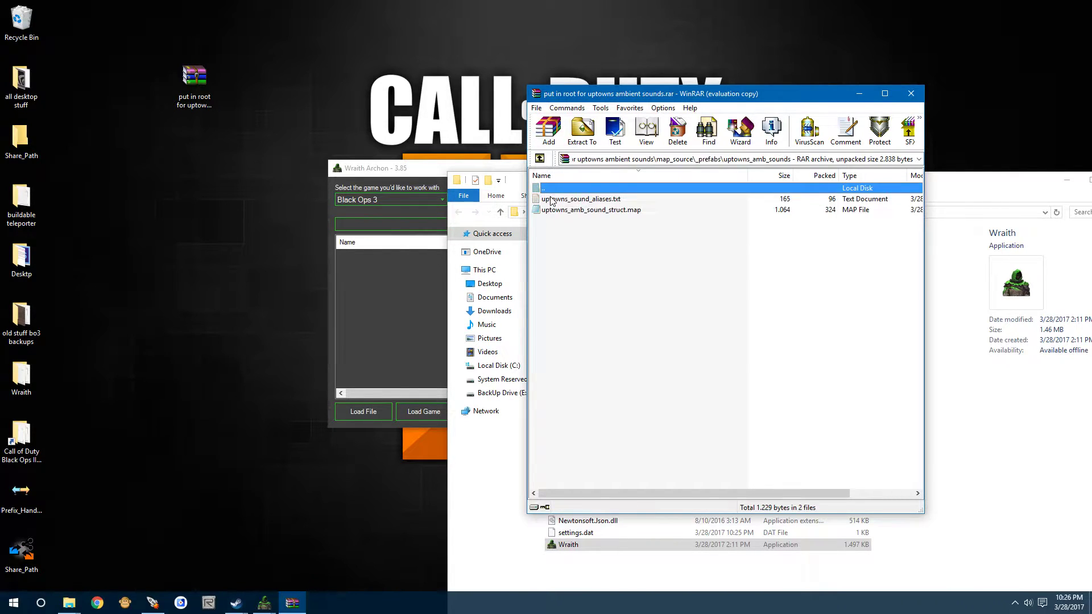
double_click(549, 188)
double_click(549, 187)
double_click(550, 188)
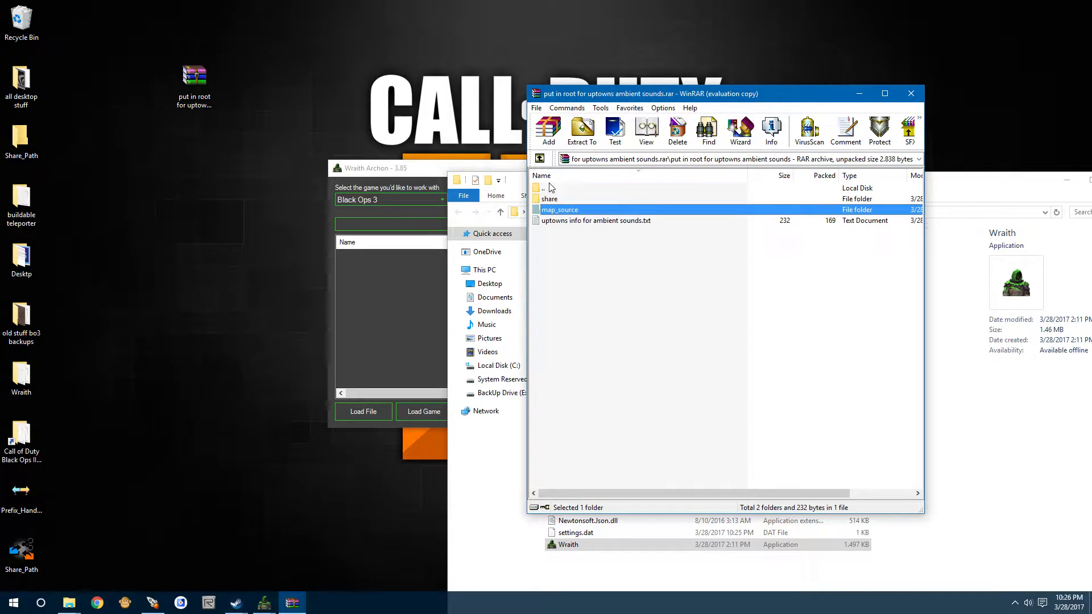
Step: Read "uptowns info for ambient sounds.txt" from the archive, highlight its ALIAS block for the .szc file, and close it
double_click(560, 221)
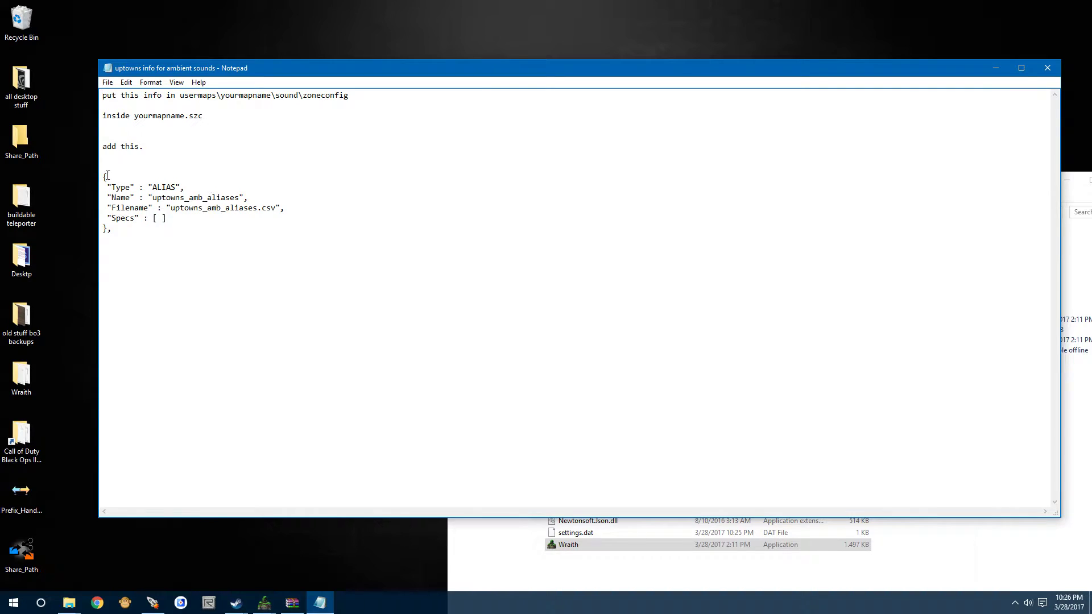
drag(102, 176, 121, 229)
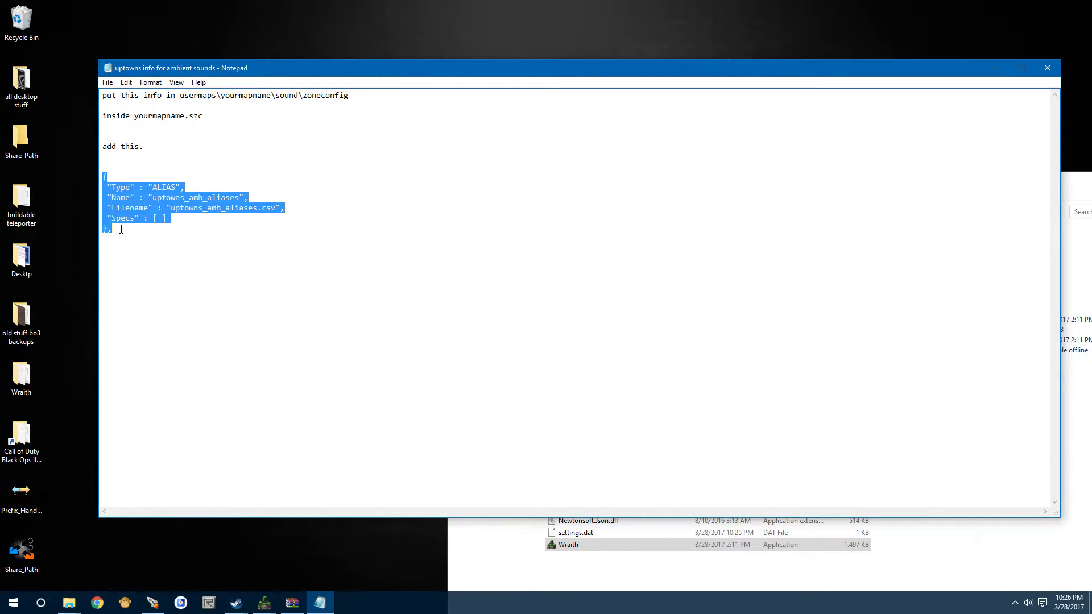
click(1038, 67)
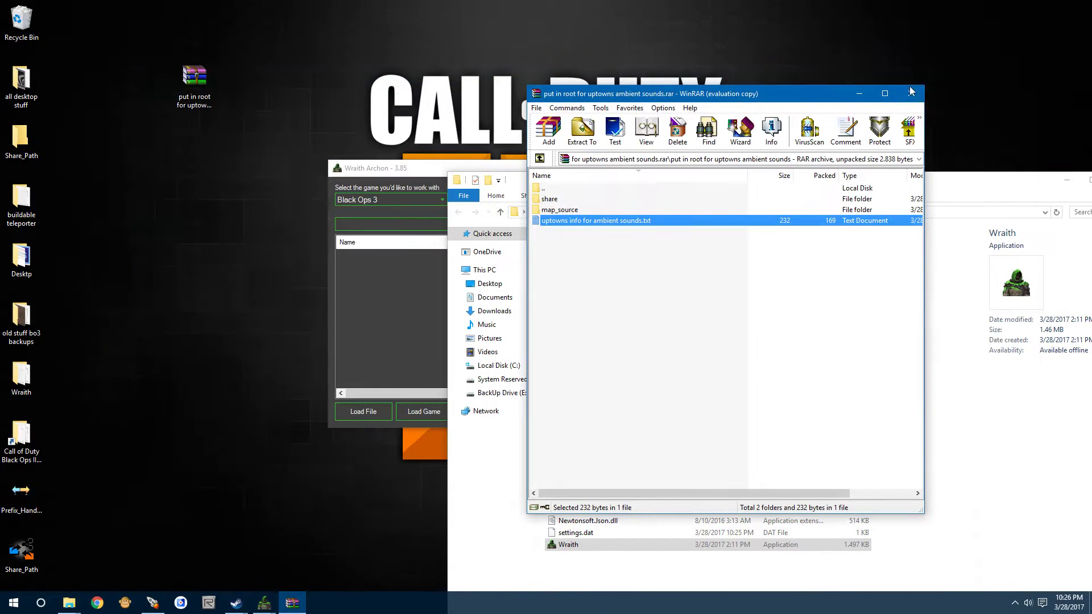
Step: Minimize the archive and Wraith folder windows so only the Wraith Archon window remains
click(906, 100)
drag(1013, 180, 782, 87)
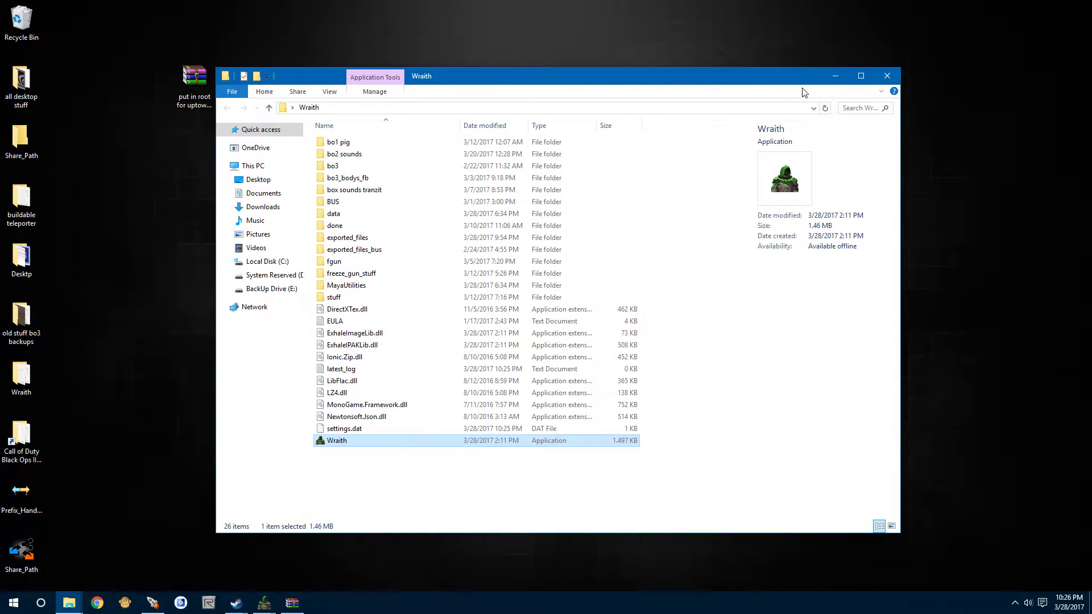
click(835, 76)
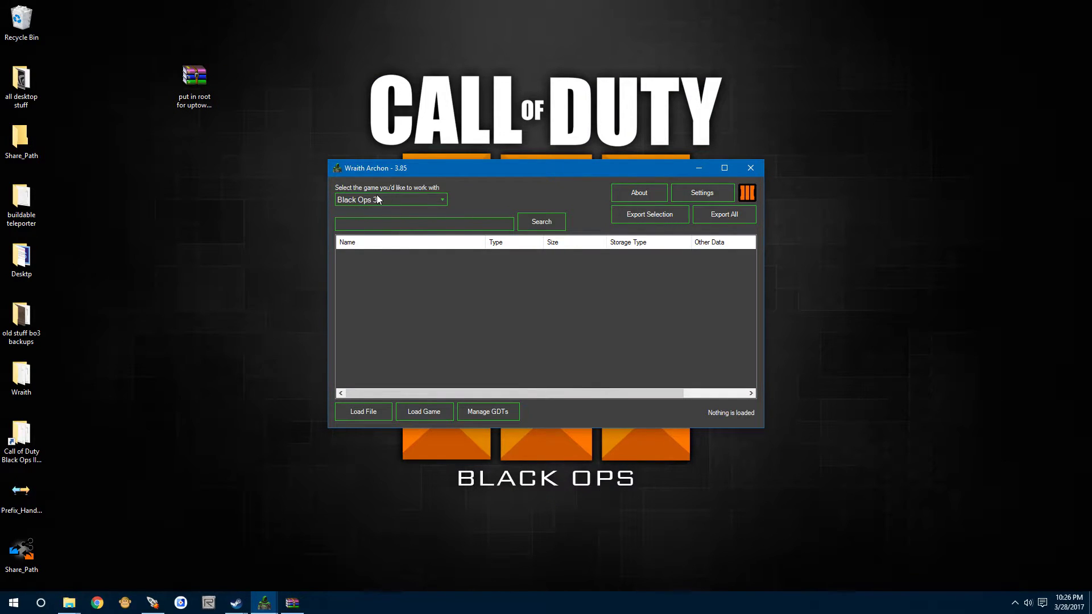
Step: Choose Black Ops 3 as the game in Wraith Archon and review the sound export settings
click(403, 199)
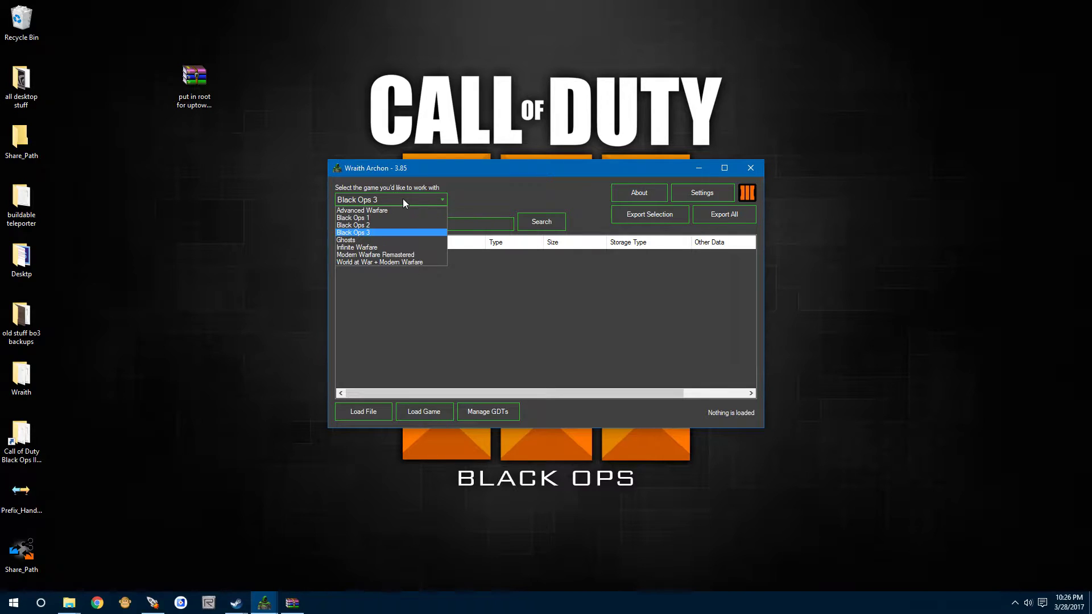
click(367, 233)
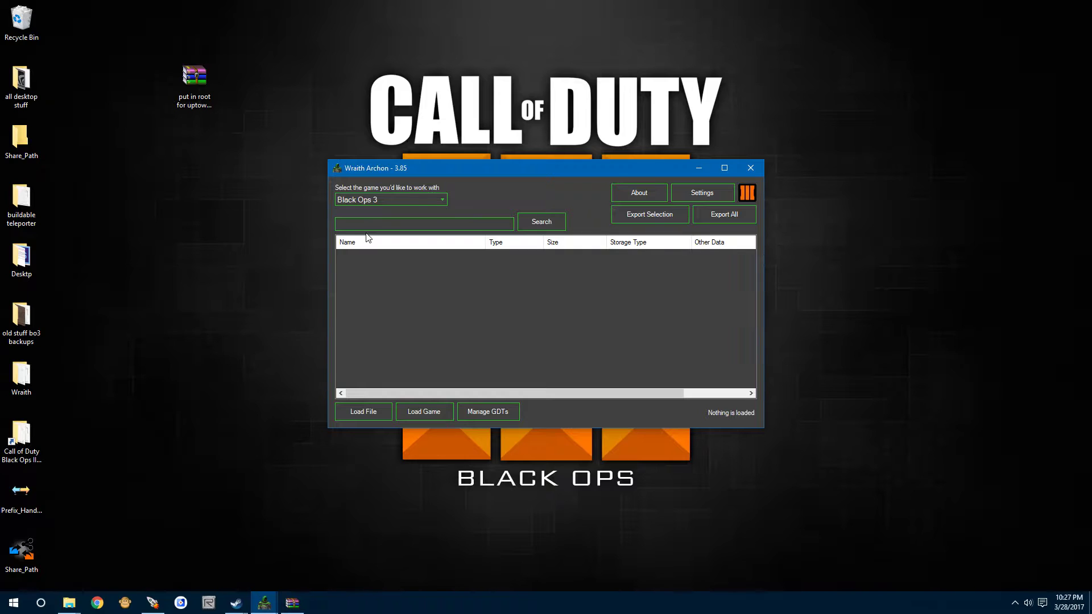
click(706, 193)
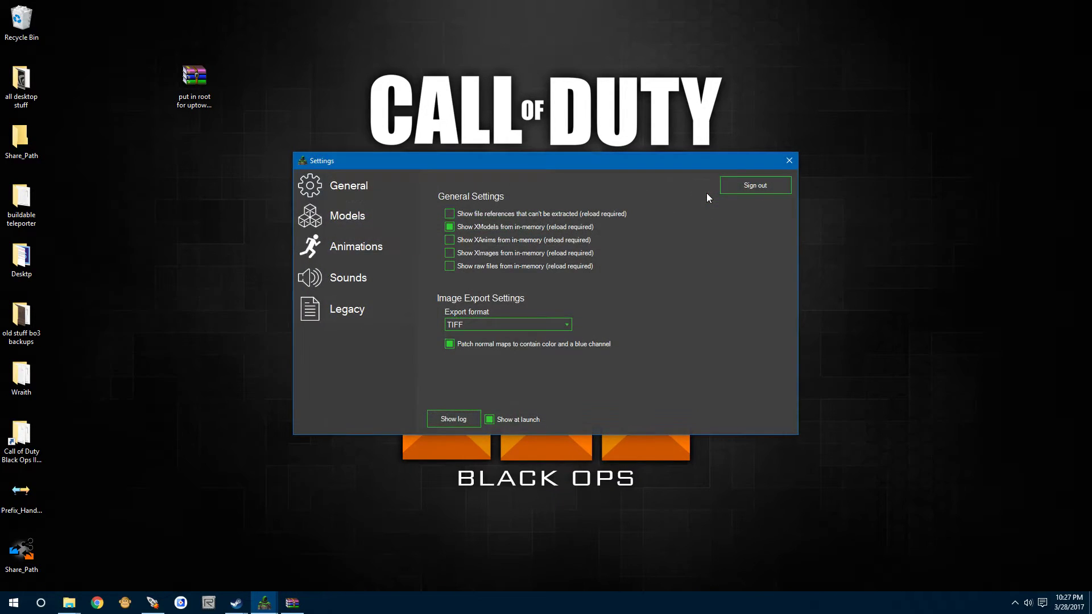
click(354, 278)
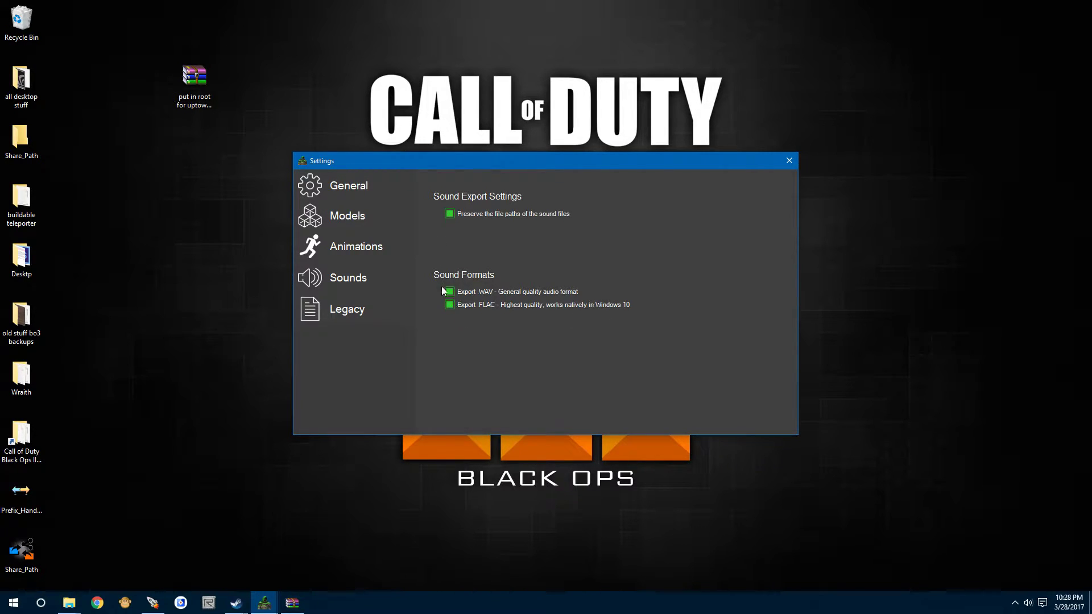
click(791, 157)
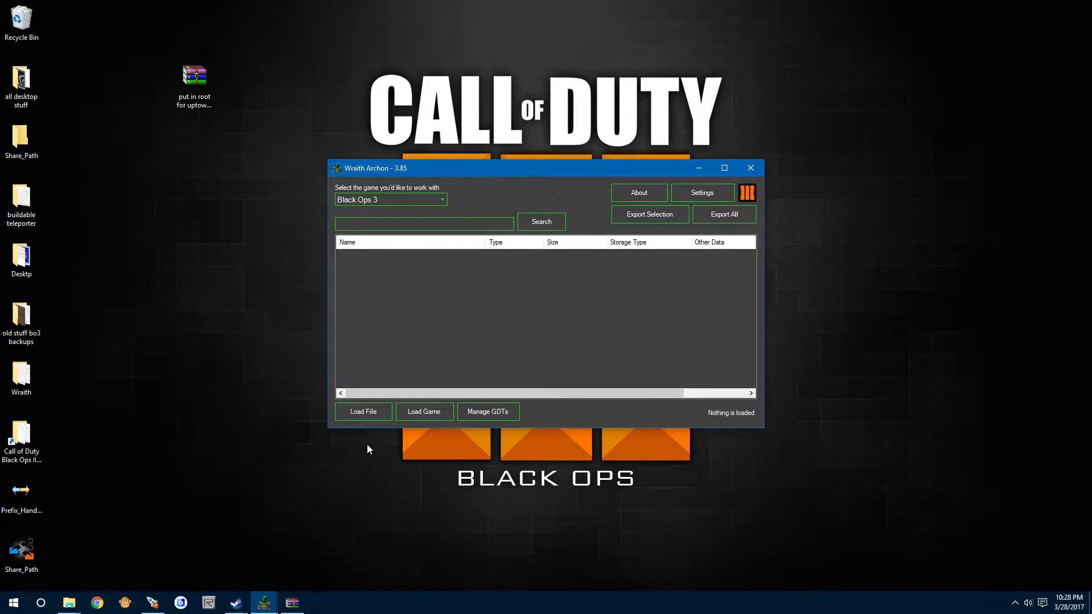
Step: Start loading a game file and browse from the Call of Duty Black Ops III folder to zone\snd\all
click(362, 412)
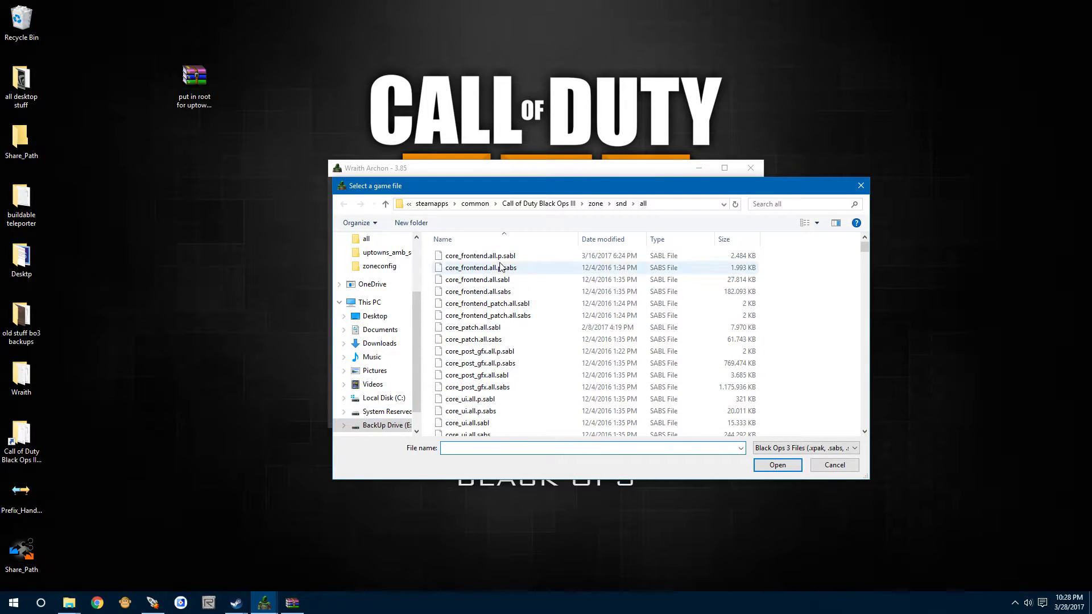
click(521, 204)
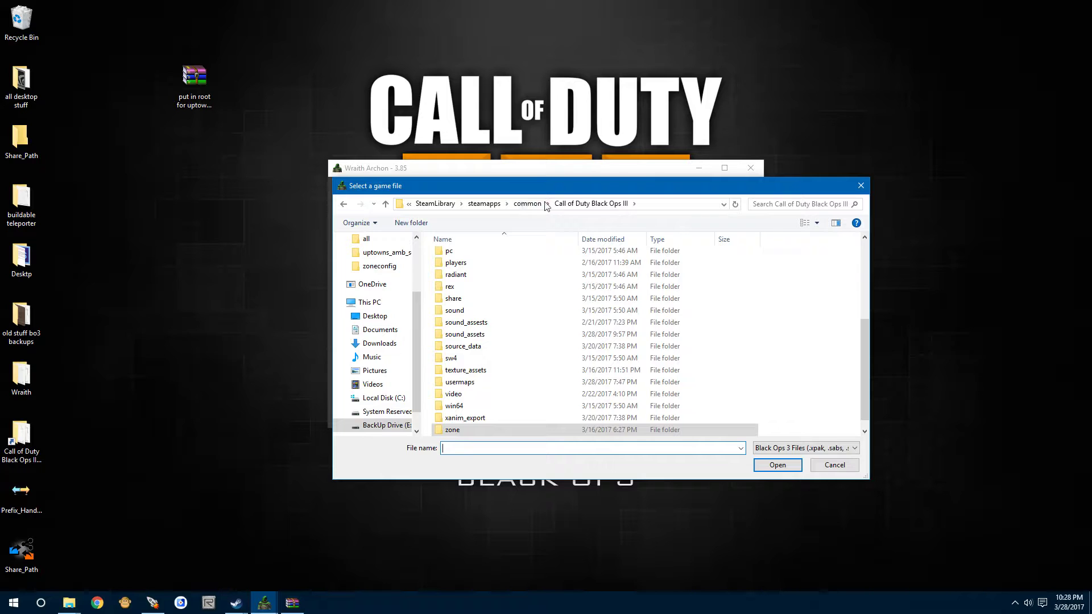
scroll(542, 351, down, 1)
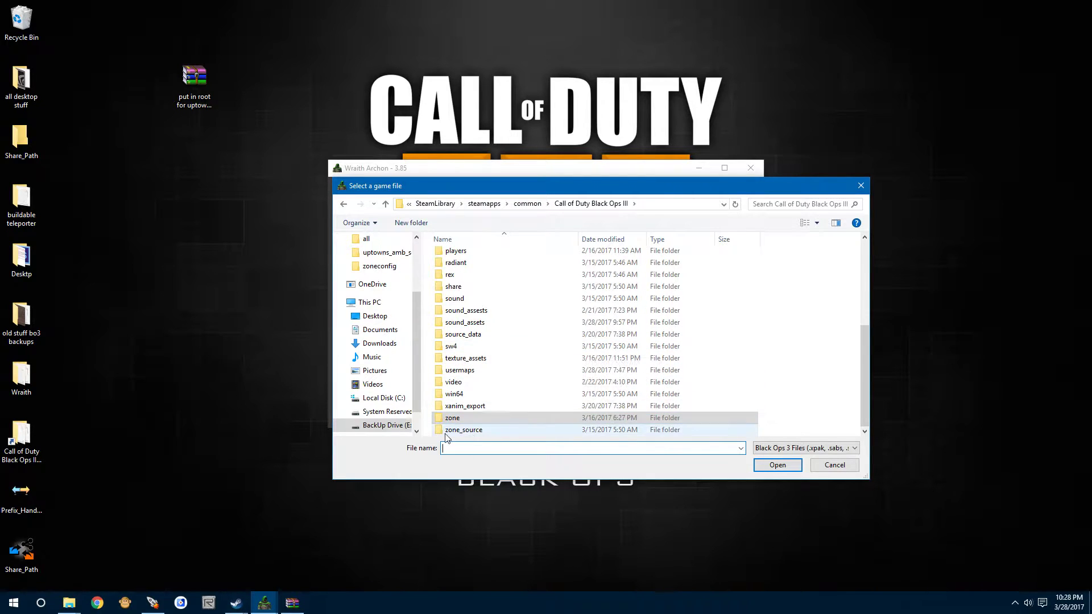
click(464, 420)
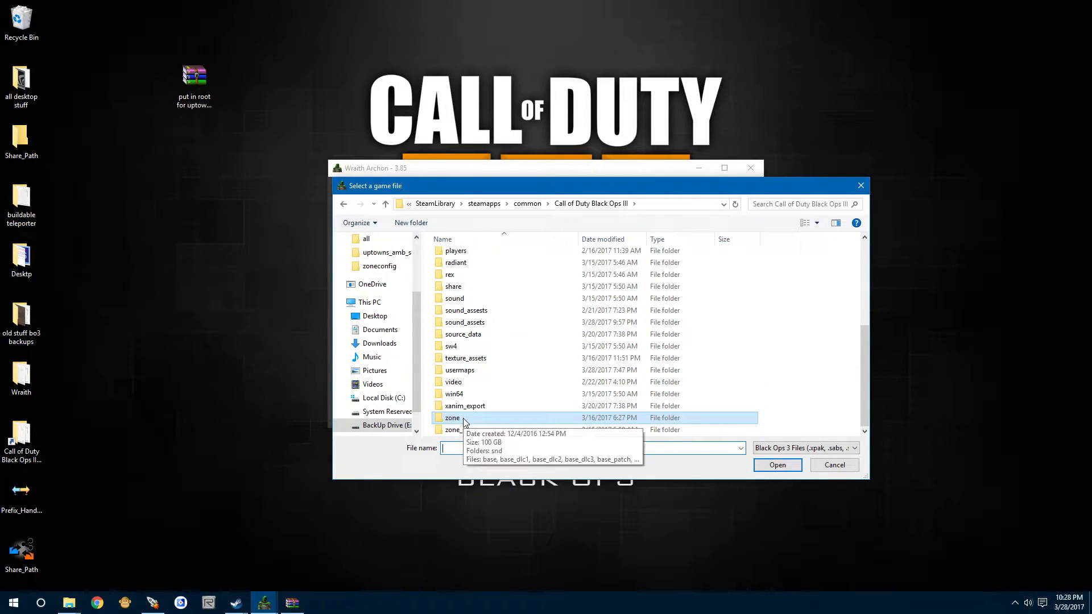
double_click(463, 421)
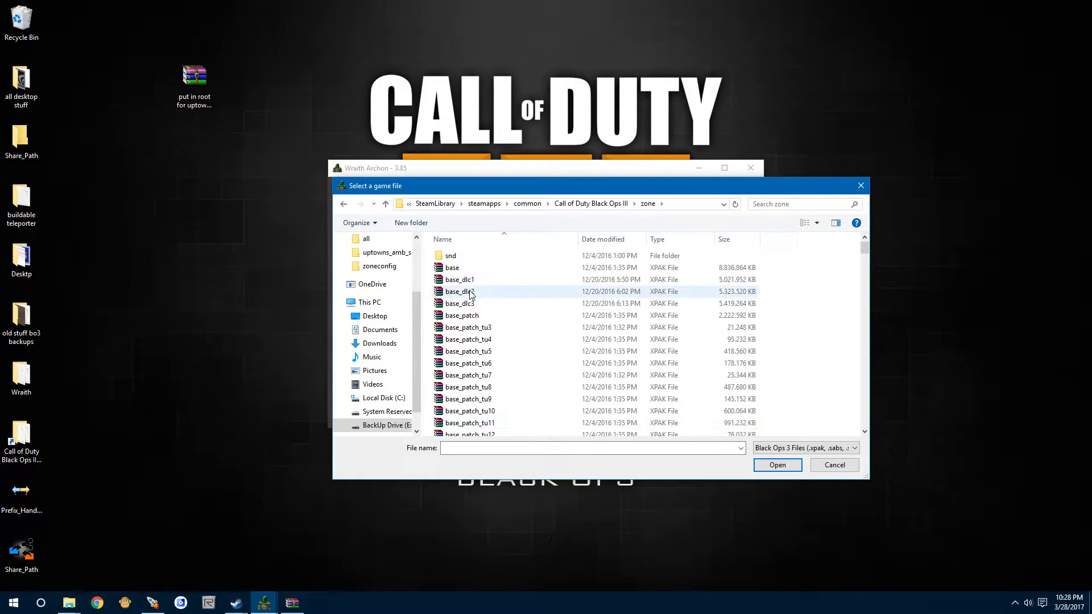
double_click(465, 260)
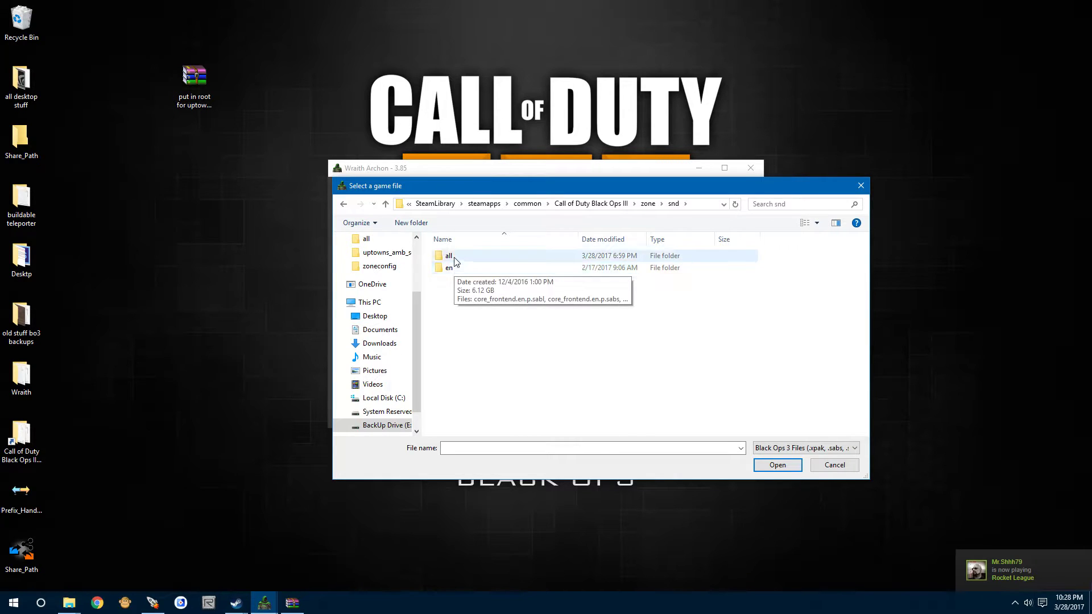
click(456, 259)
double_click(456, 259)
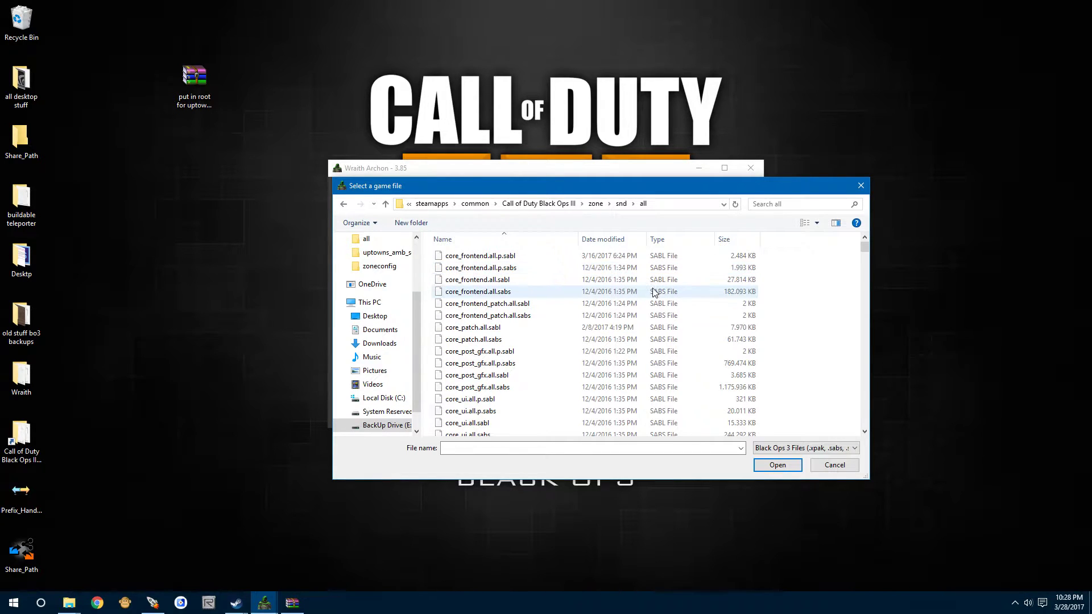
Step: Find the zombies sound files in the all folder and load zm_factory.all.sabs
scroll(651, 319, down, 4)
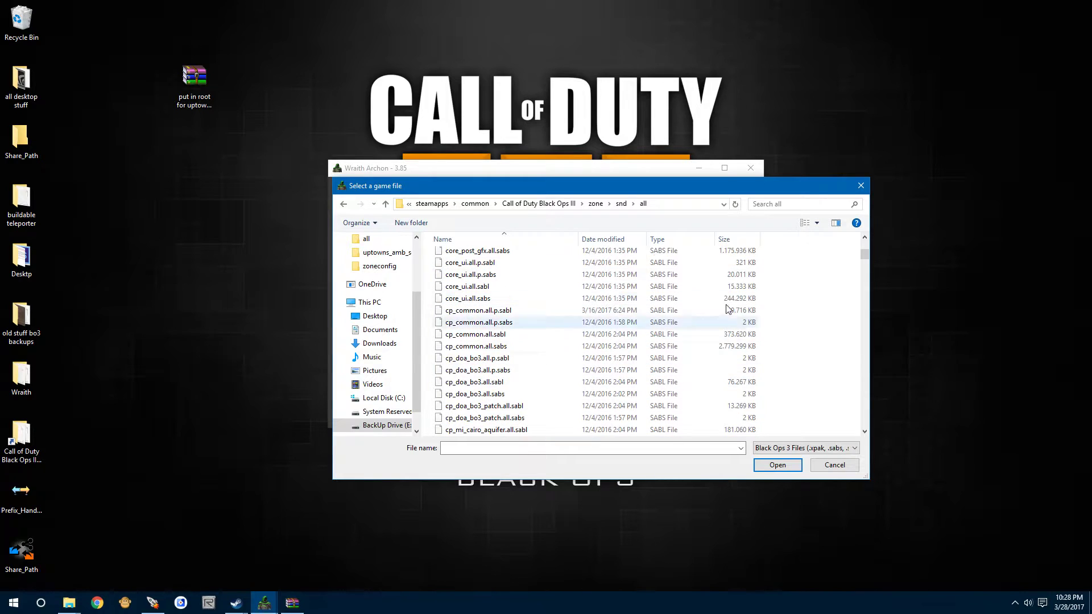
scroll(484, 303, down, 2)
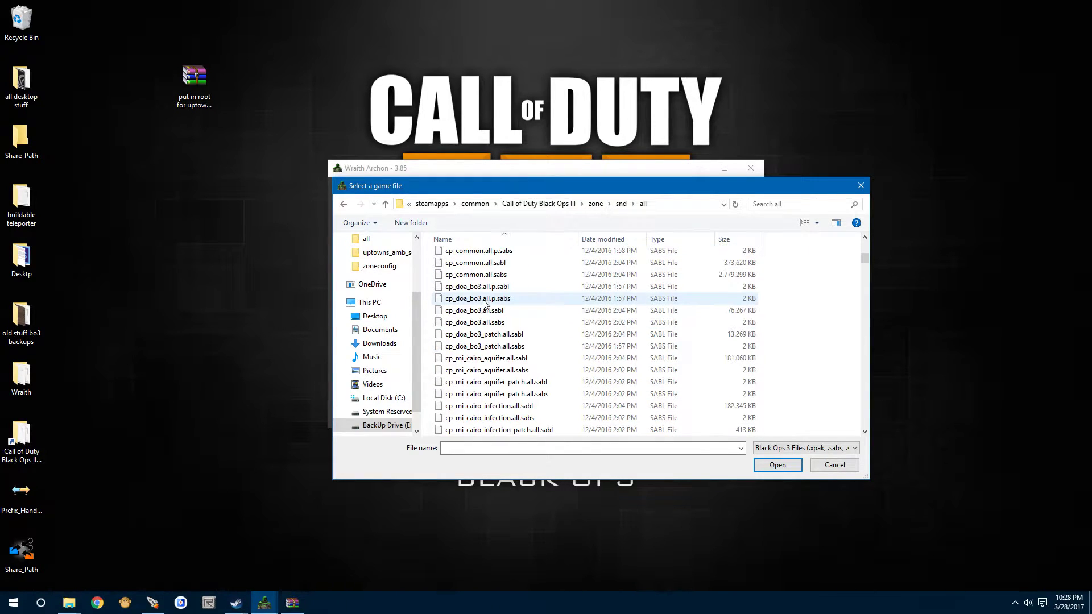
scroll(468, 349, down, 7)
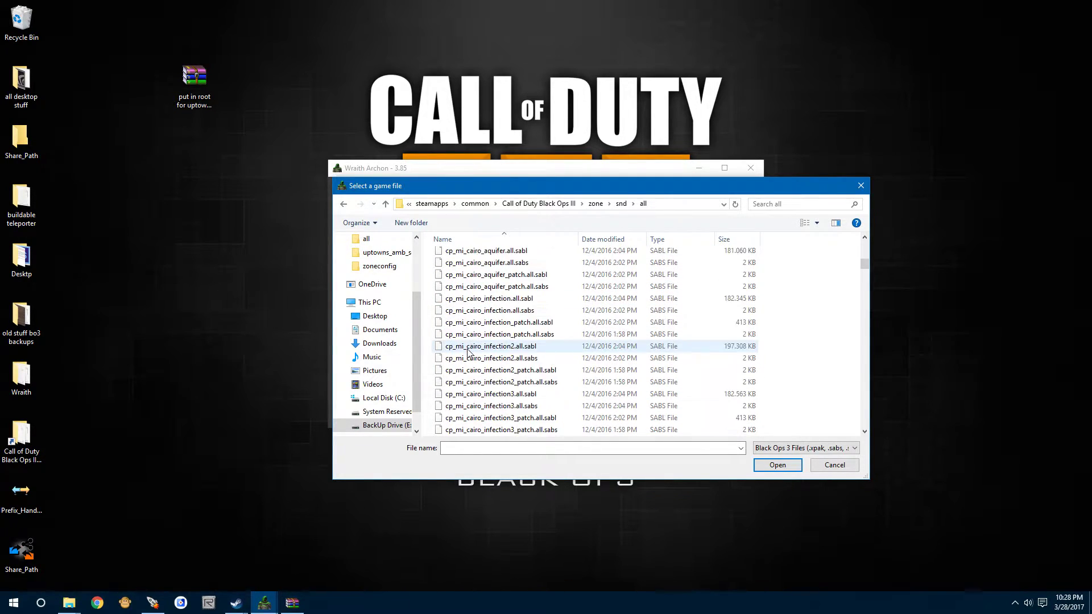
drag(865, 277, 864, 428)
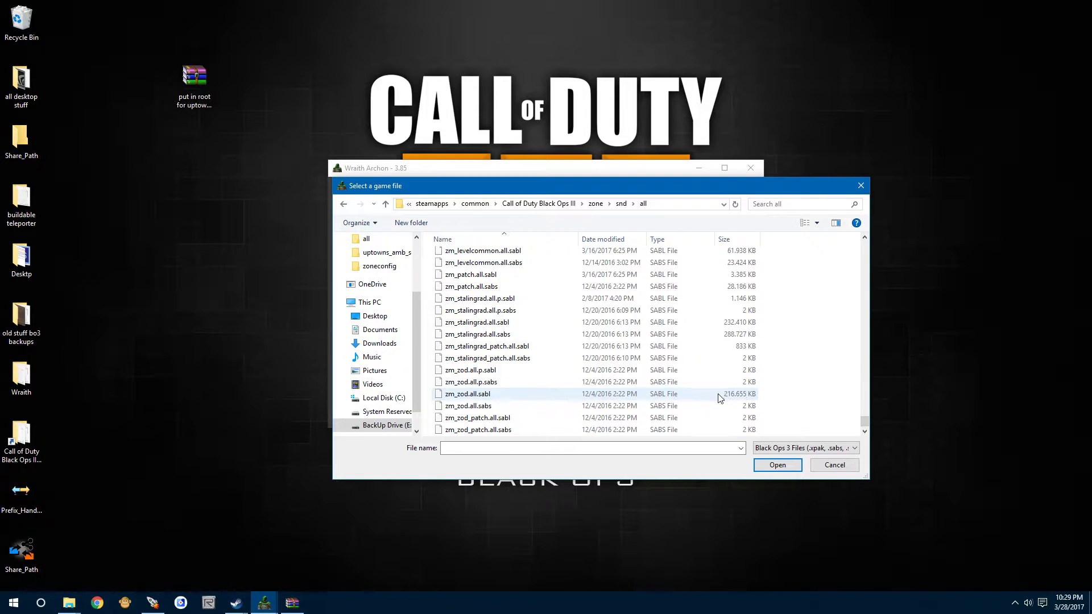
click(488, 398)
scroll(492, 375, up, 3)
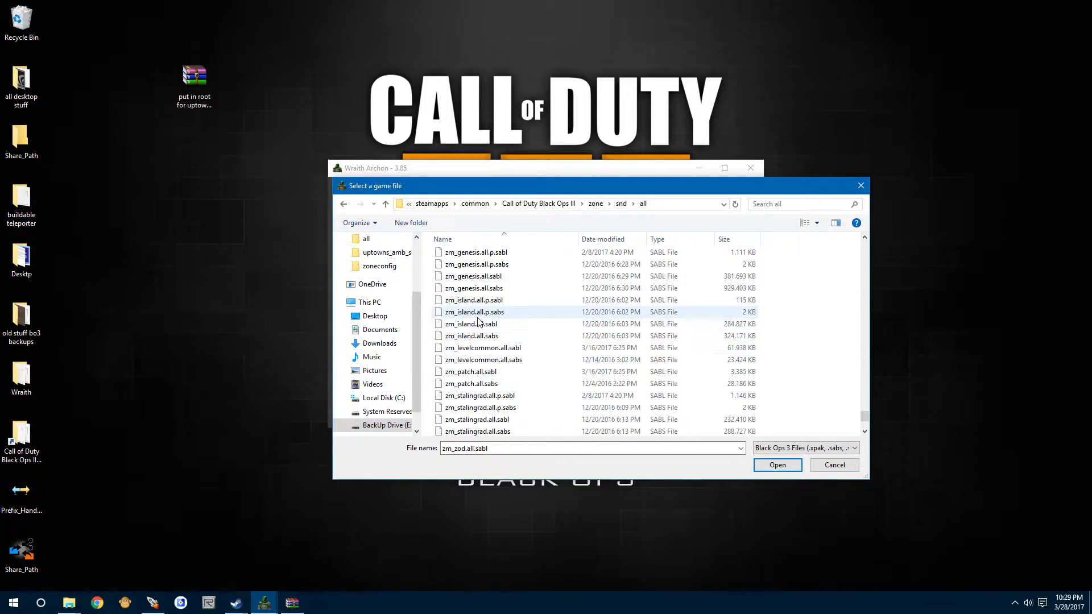
scroll(483, 289, up, 3)
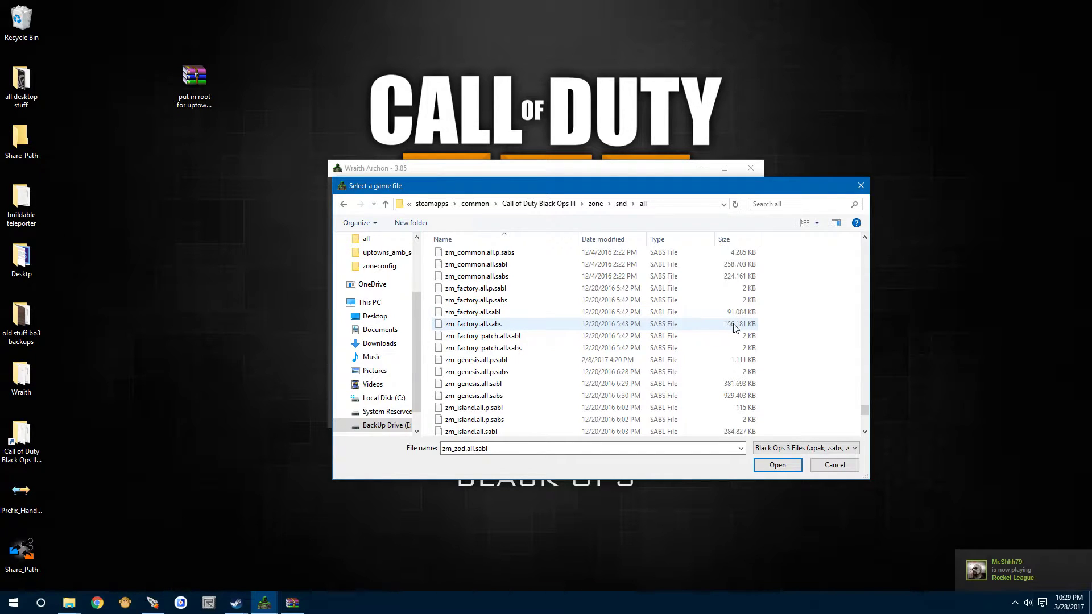
double_click(480, 324)
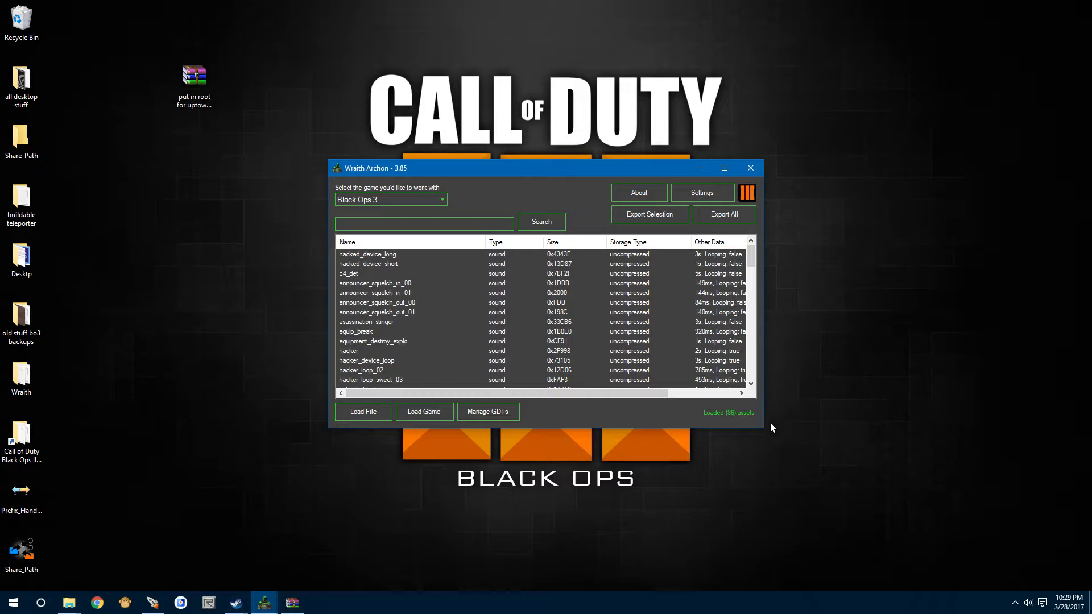
Step: Enlarge the Wraith Archon window and search the loaded sounds for "fire"
drag(765, 432, 781, 567)
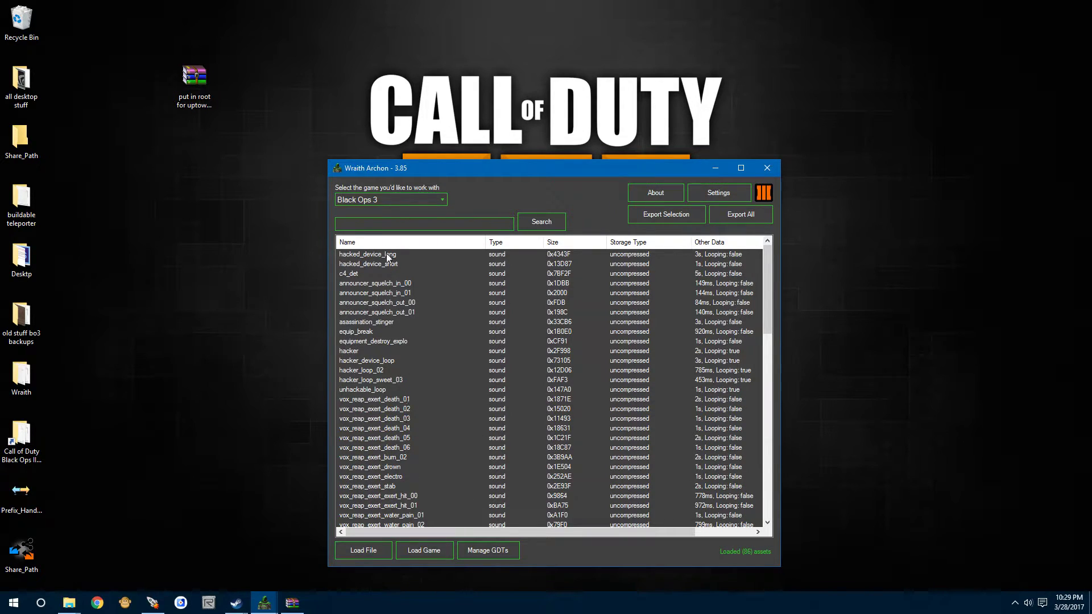
click(379, 225)
text(fire)
key(Return)
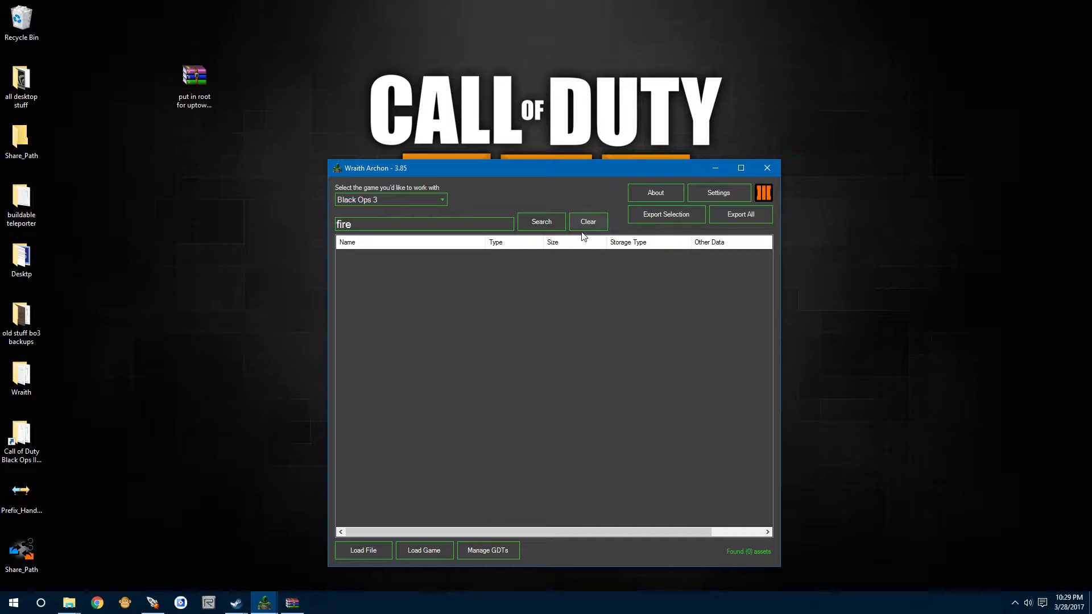
Step: Clear the search term and look through the full list of loaded zm_factory sounds
key(ctrl+a)
key(BackSpace)
click(530, 225)
scroll(524, 417, down, 12)
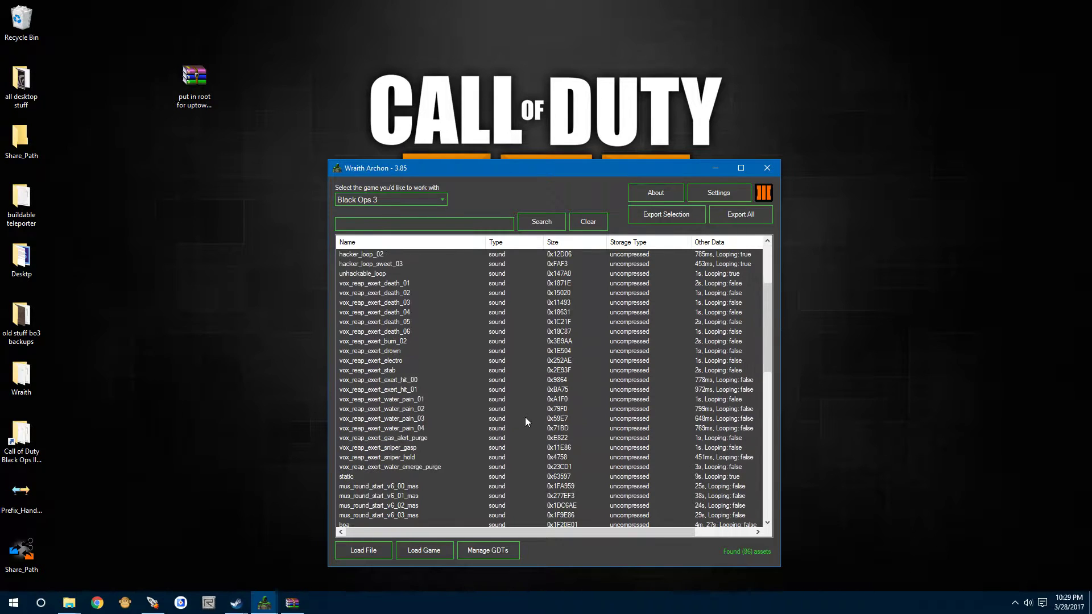
scroll(525, 419, down, 5)
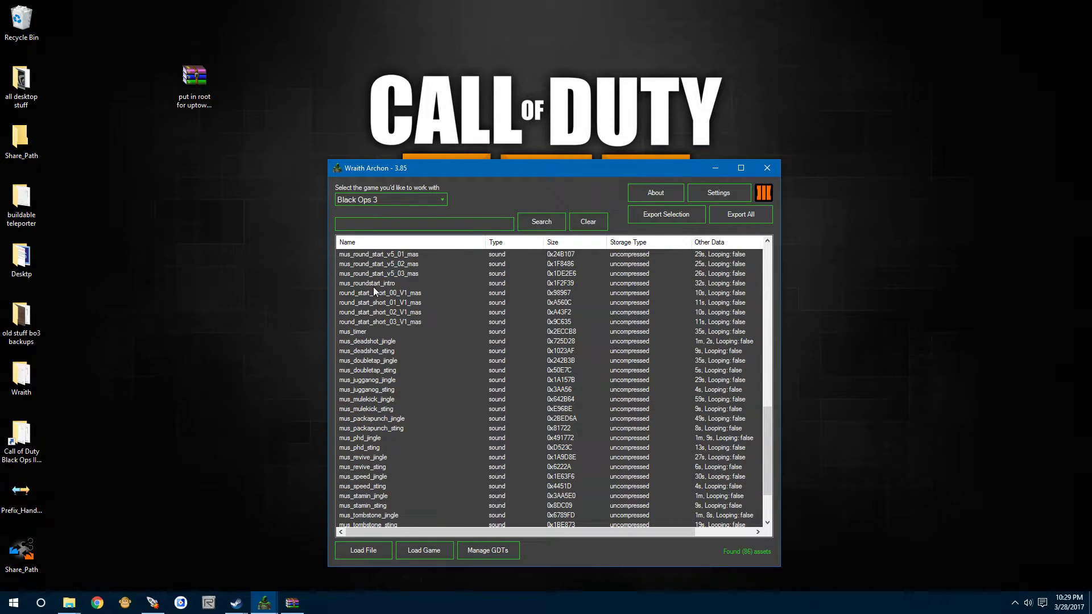
scroll(365, 347, down, 3)
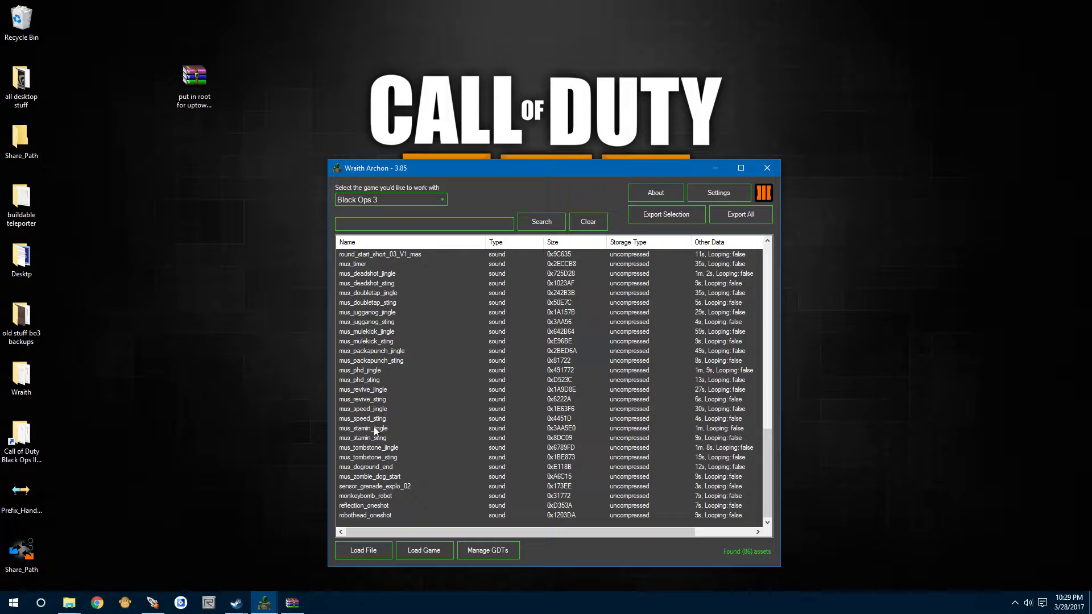
scroll(367, 502, up, 9)
scroll(368, 502, up, 12)
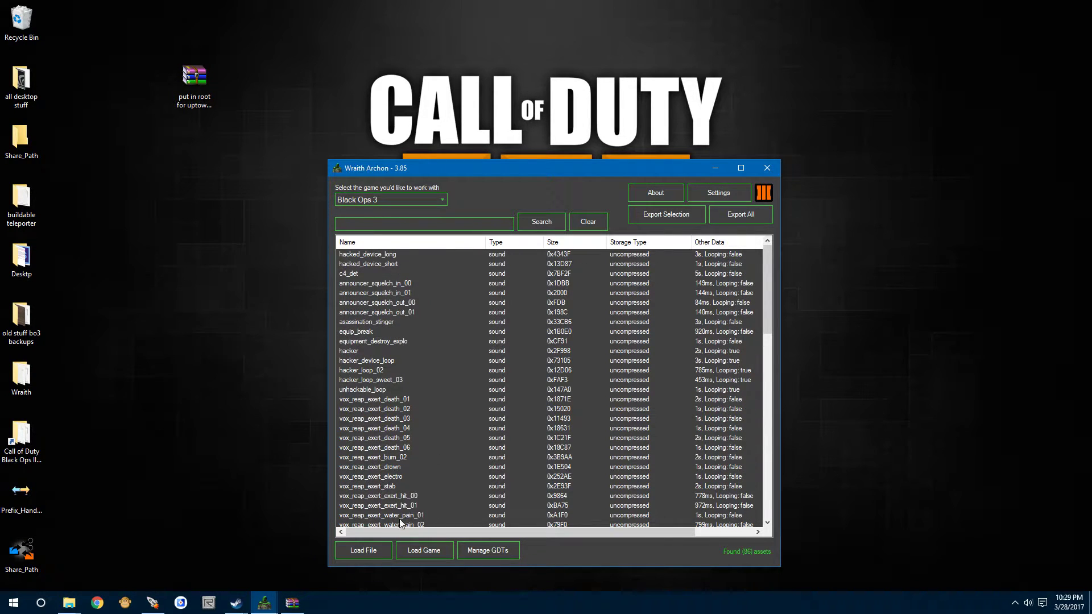
Step: Load the zm_genesis.all.sabs game file from the zone\snd\all folder
click(360, 551)
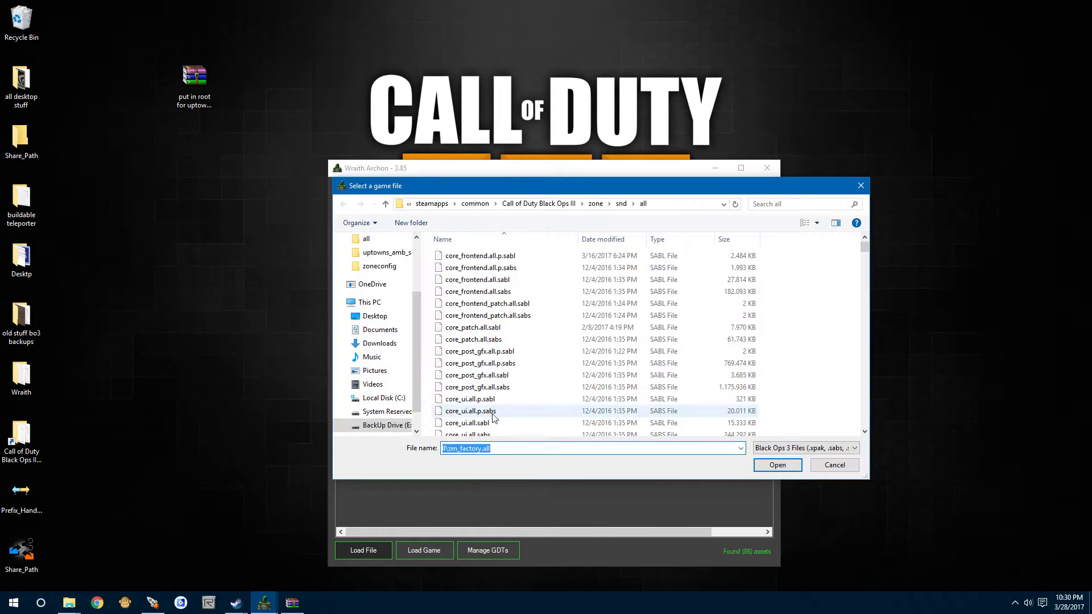
scroll(489, 416, down, 10)
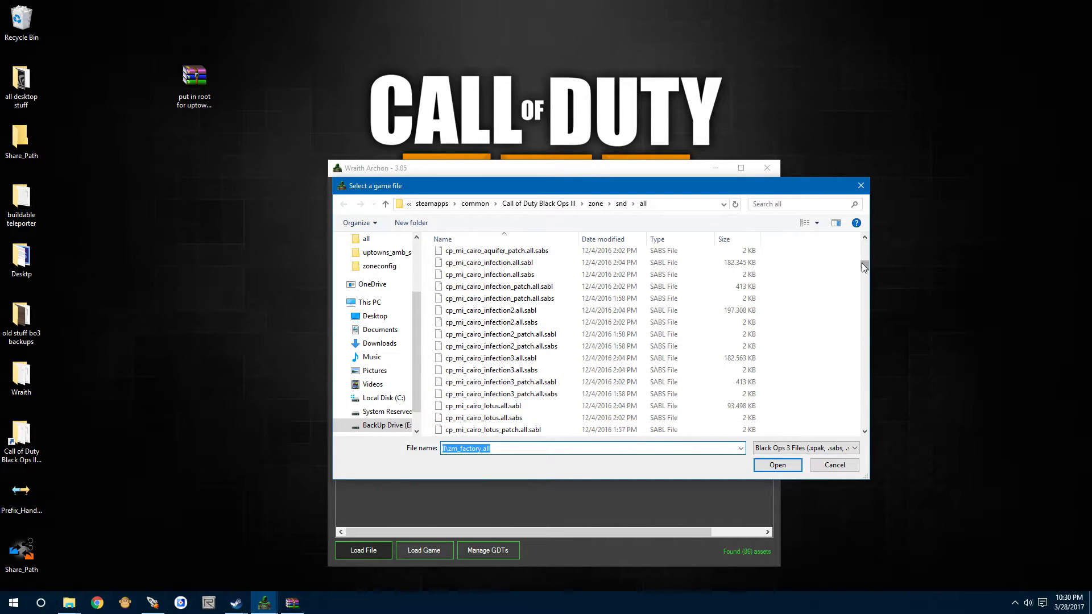
drag(864, 267, 864, 422)
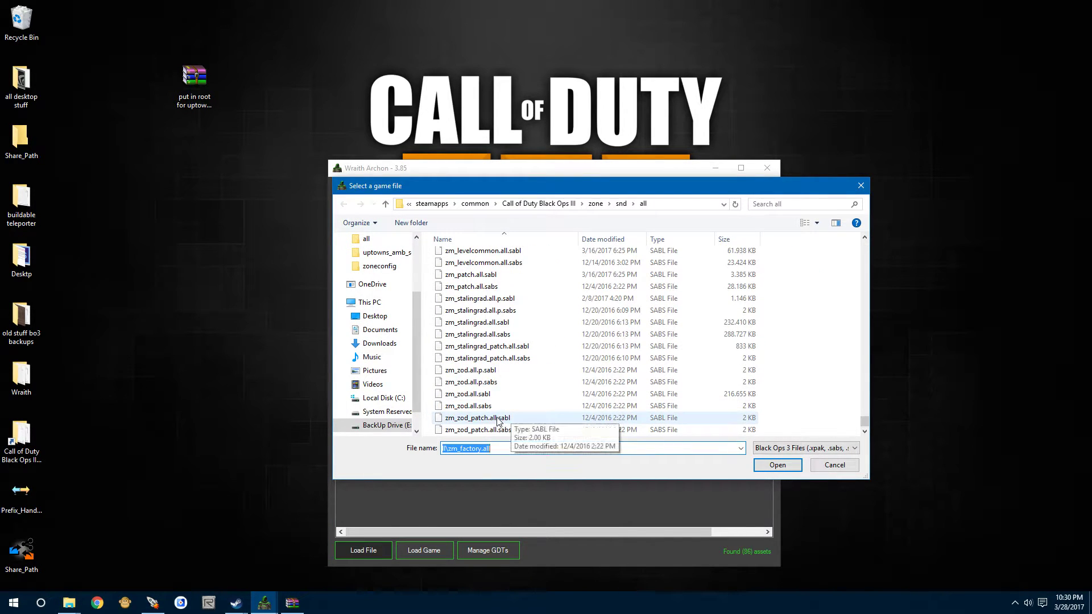
scroll(529, 348, up, 4)
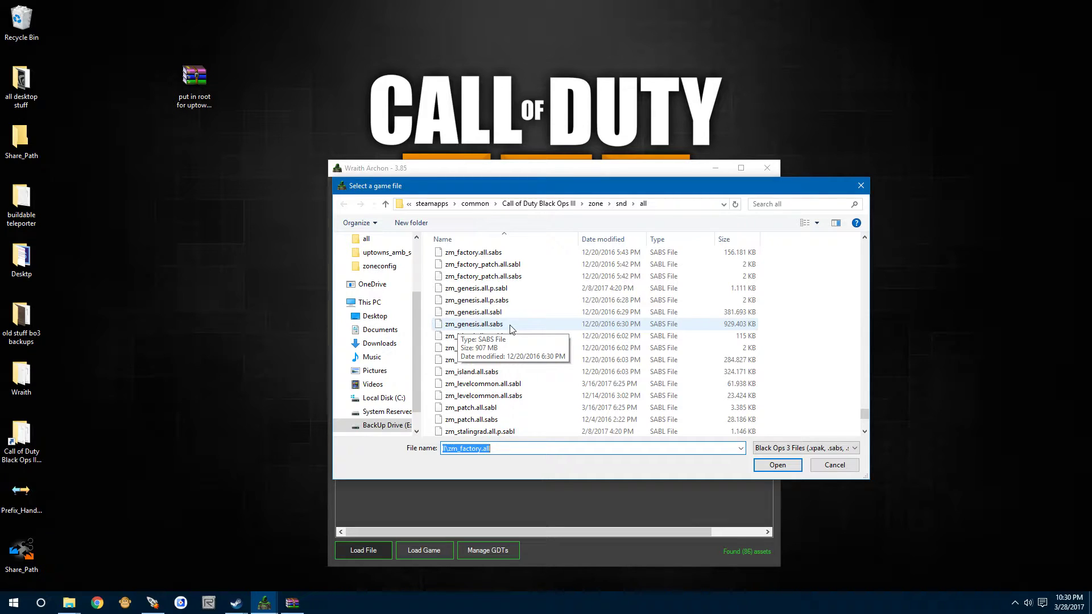
double_click(510, 327)
Step: Look through the loaded zm_genesis sounds and search them for "fire"
scroll(472, 417, down, 13)
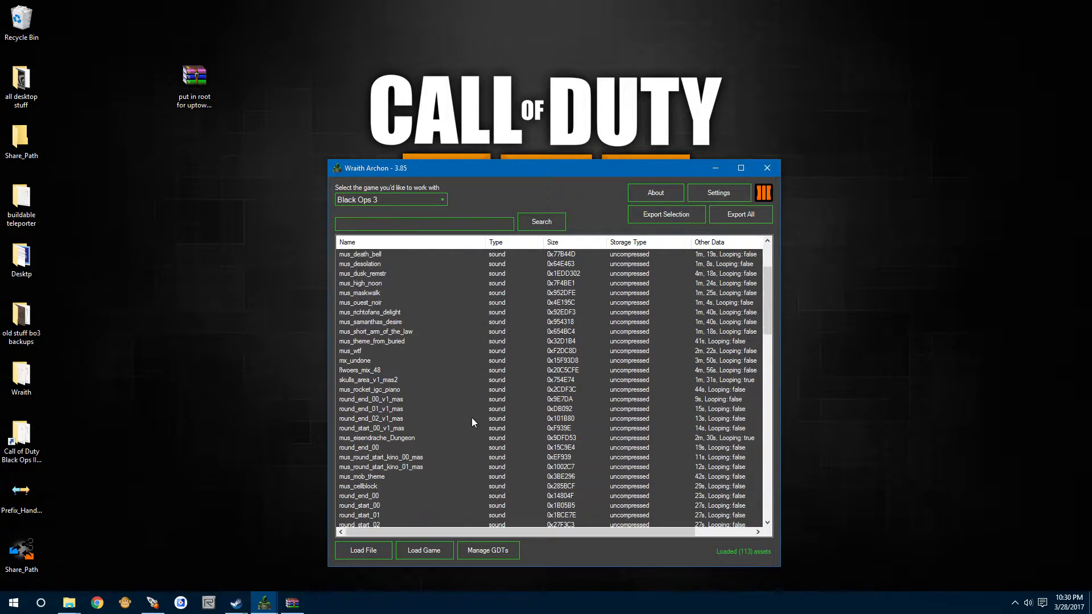
scroll(472, 417, down, 7)
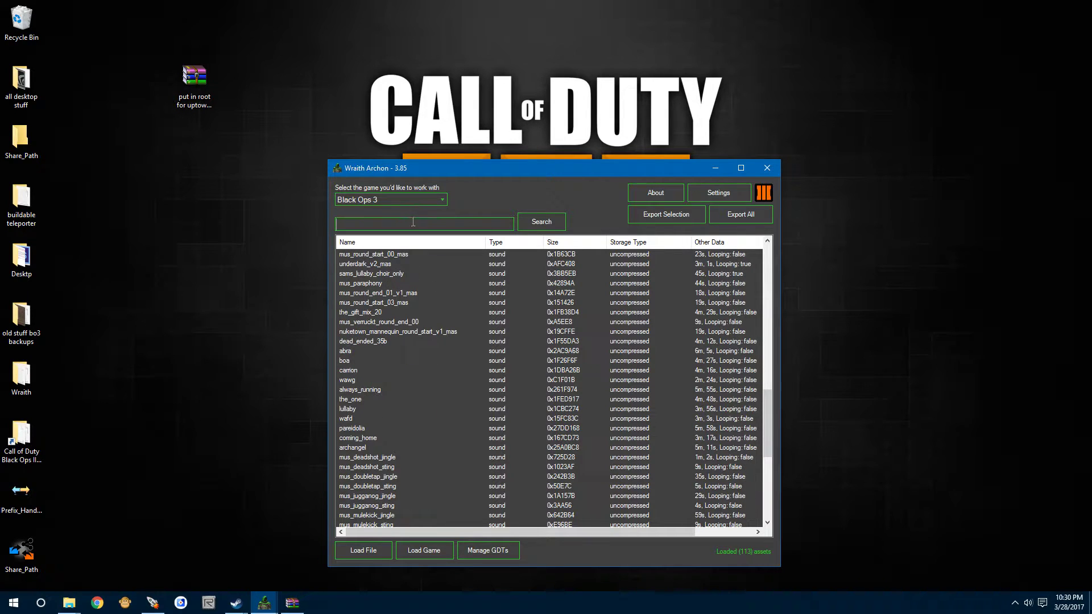
key(Return)
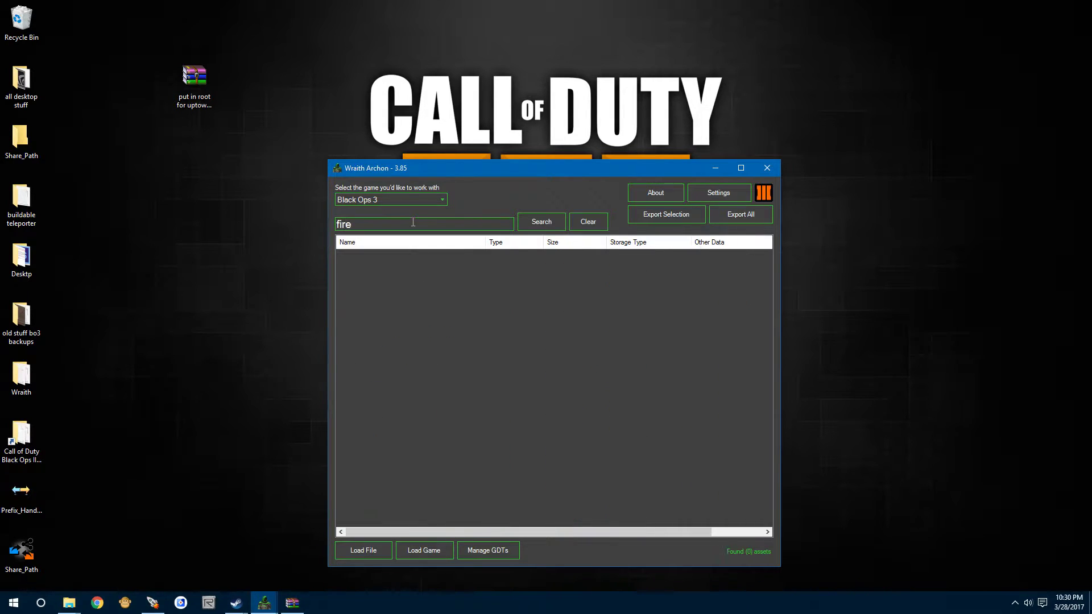
Step: Clear the search term and look through the full list of zm_genesis music and ambient sounds
double_click(344, 224)
key(BackSpace)
key(Return)
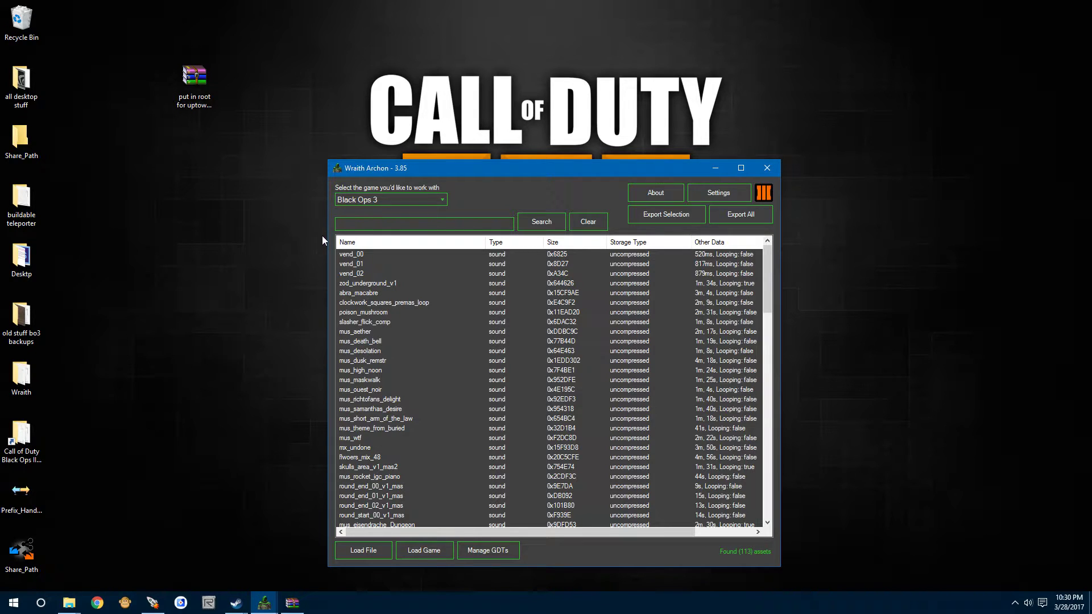
scroll(425, 463, down, 15)
scroll(427, 467, down, 13)
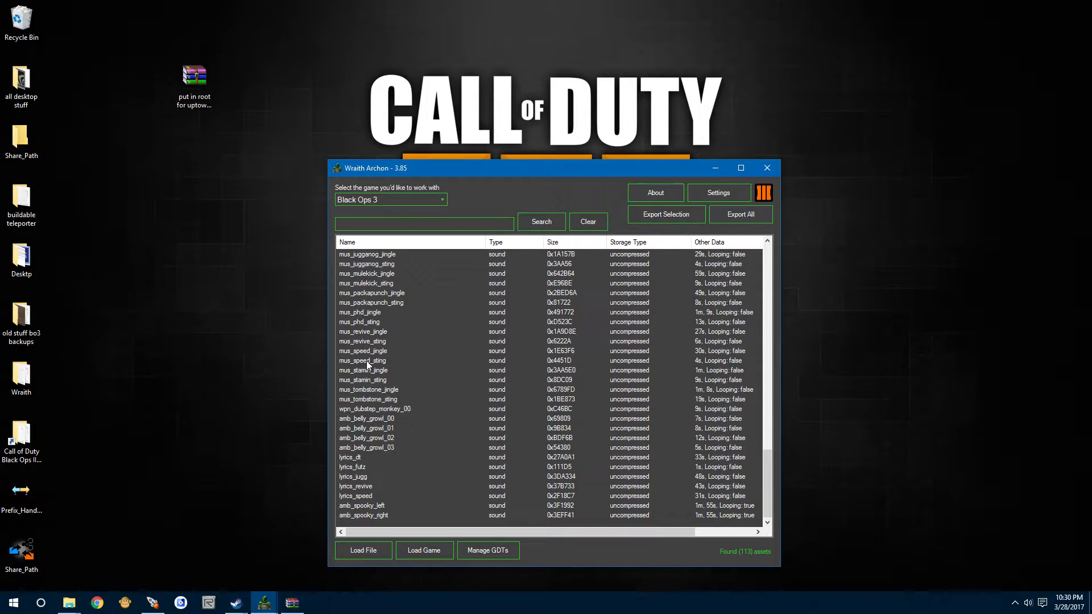
scroll(366, 361, up, 1)
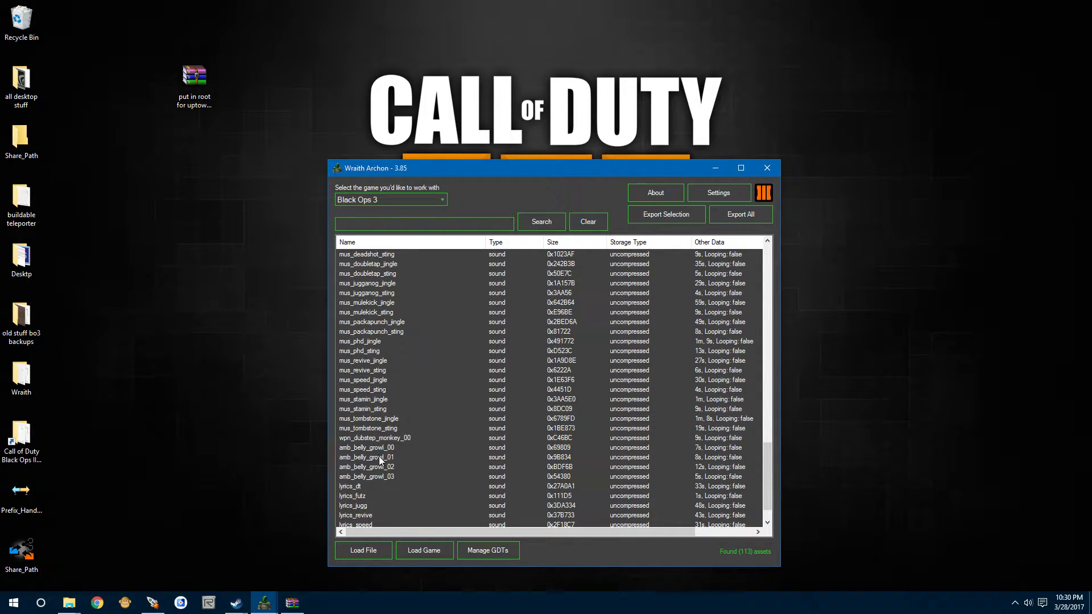
scroll(362, 410, up, 7)
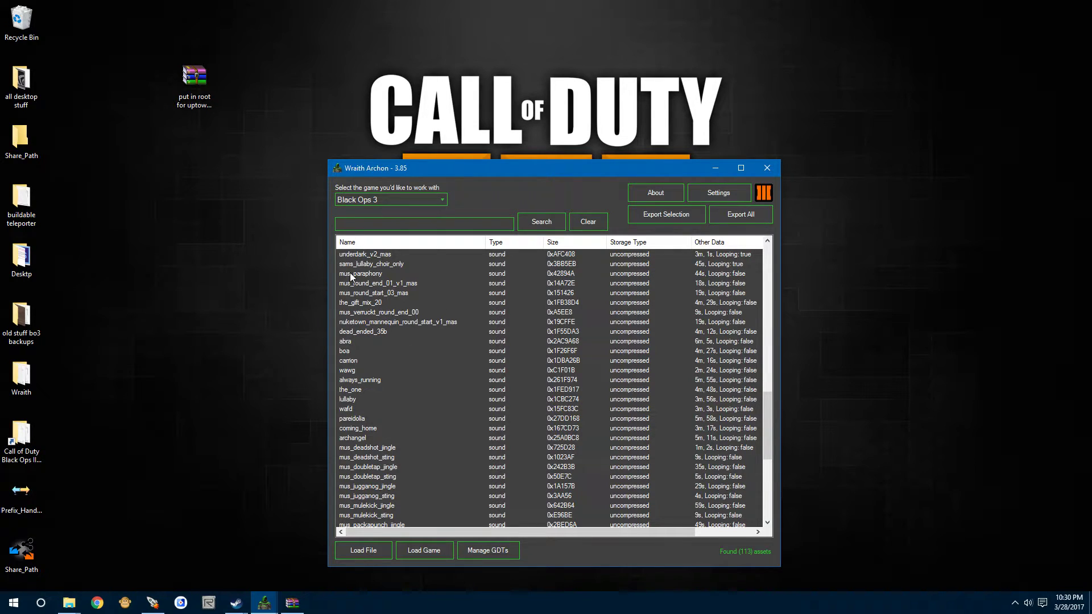
scroll(368, 341, up, 2)
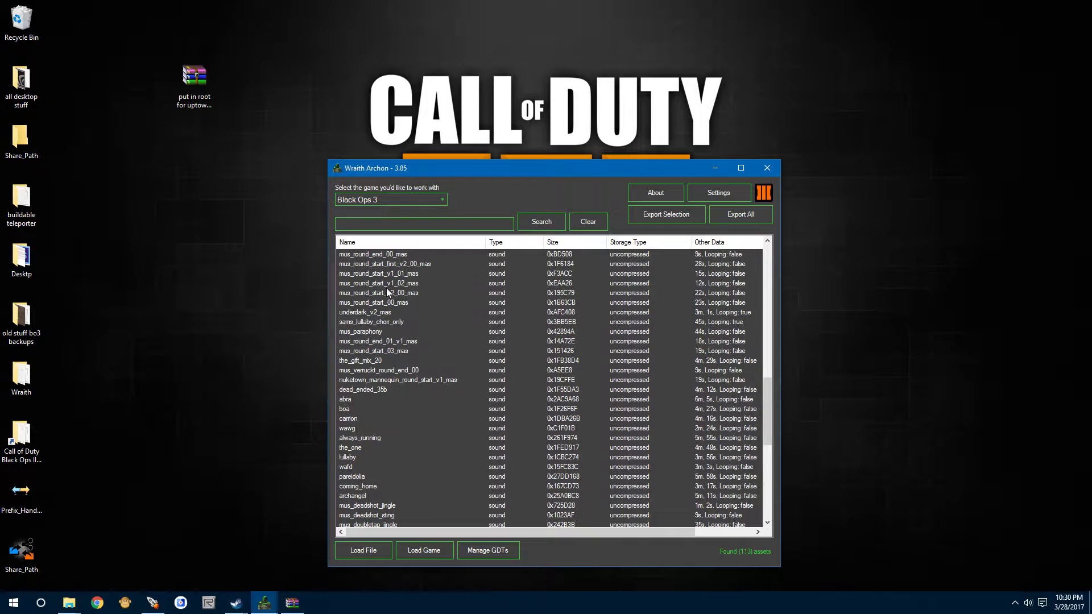
Step: Select mus_round_start_v1_02_mas, underdark_v2_mas, mus_round_end_01_v1_mas, dead_ended_35b, the_one and archangel together in the sound list
click(389, 284)
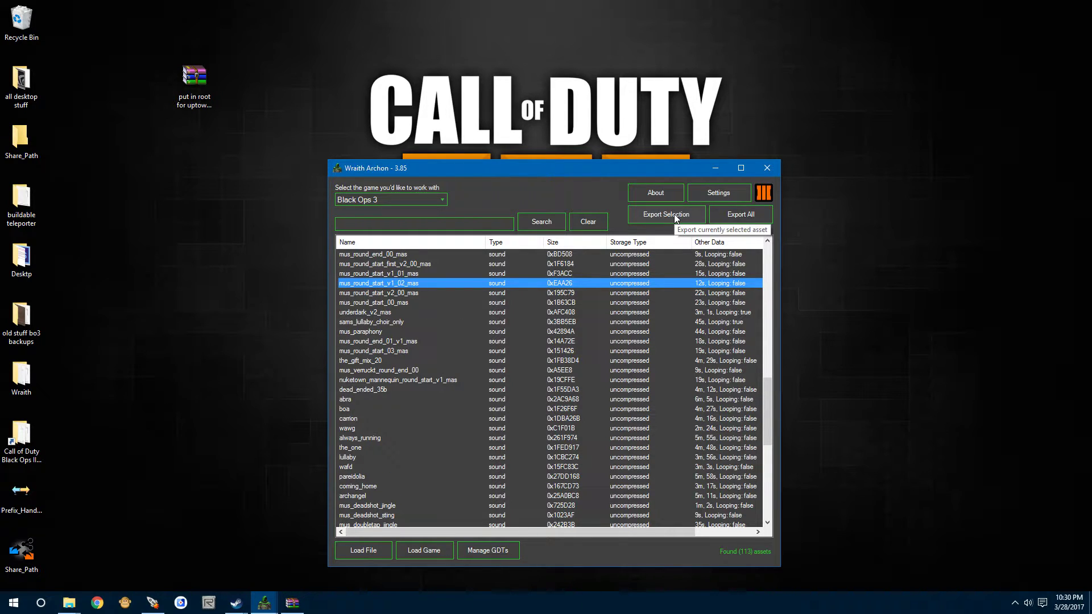
ctrl+click(417, 312)
ctrl+click(415, 341)
ctrl+click(414, 389)
ctrl+click(410, 448)
ctrl+click(414, 496)
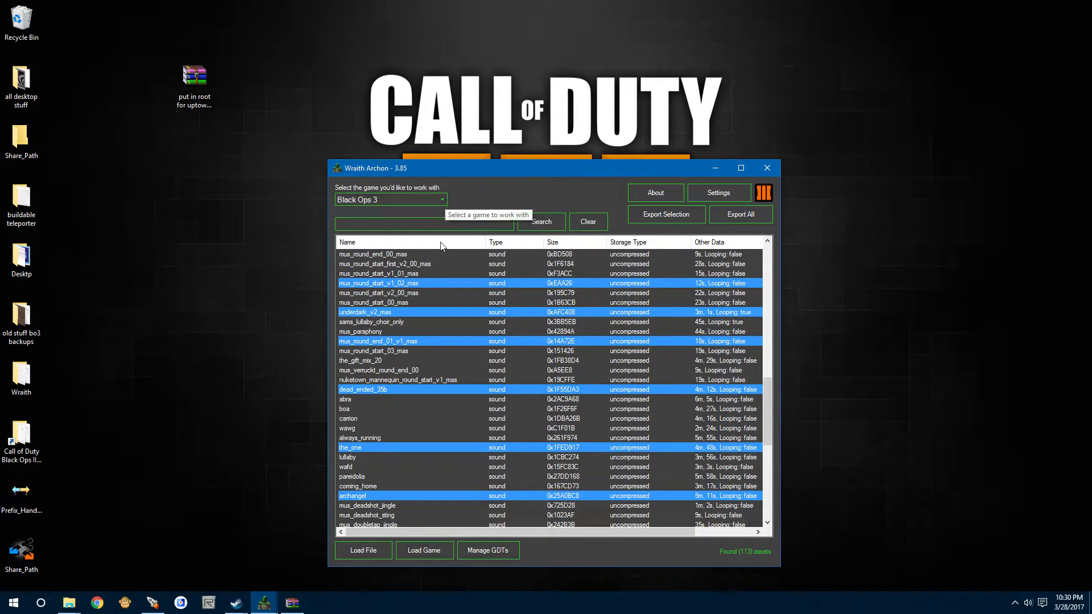
Step: Find the zombies sound files in the all folder and load zm_stalingrad.all.sabs
click(363, 550)
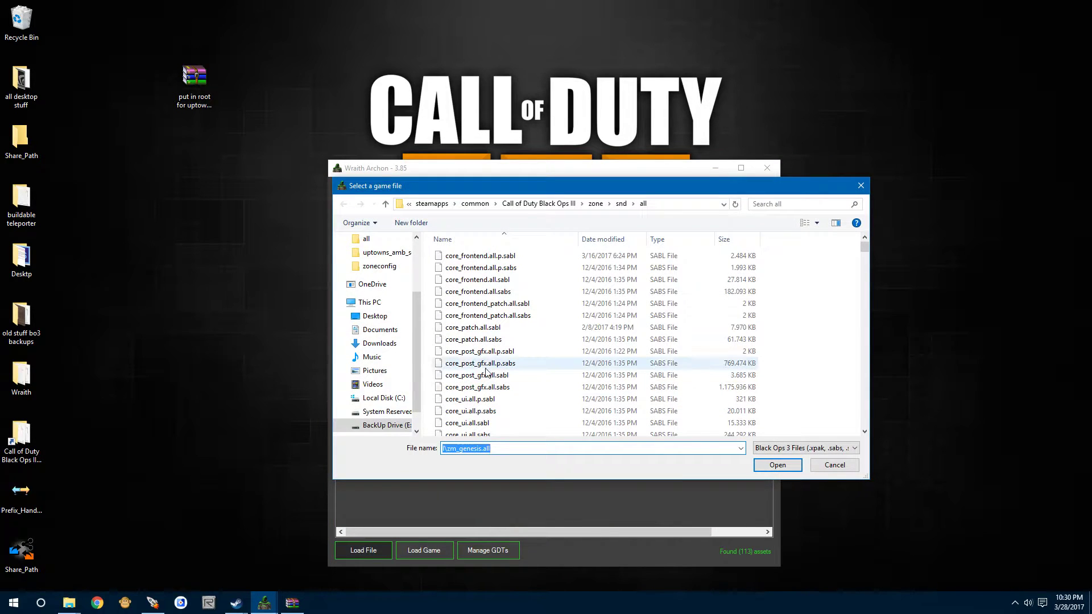
scroll(486, 353, down, 5)
scroll(486, 376, down, 20)
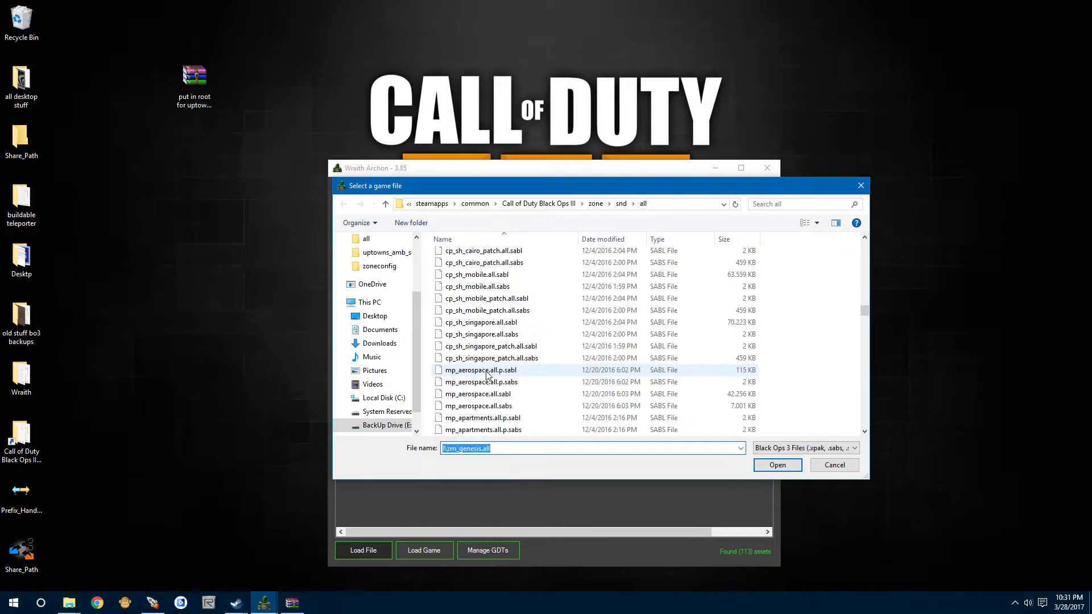
scroll(486, 375, down, 20)
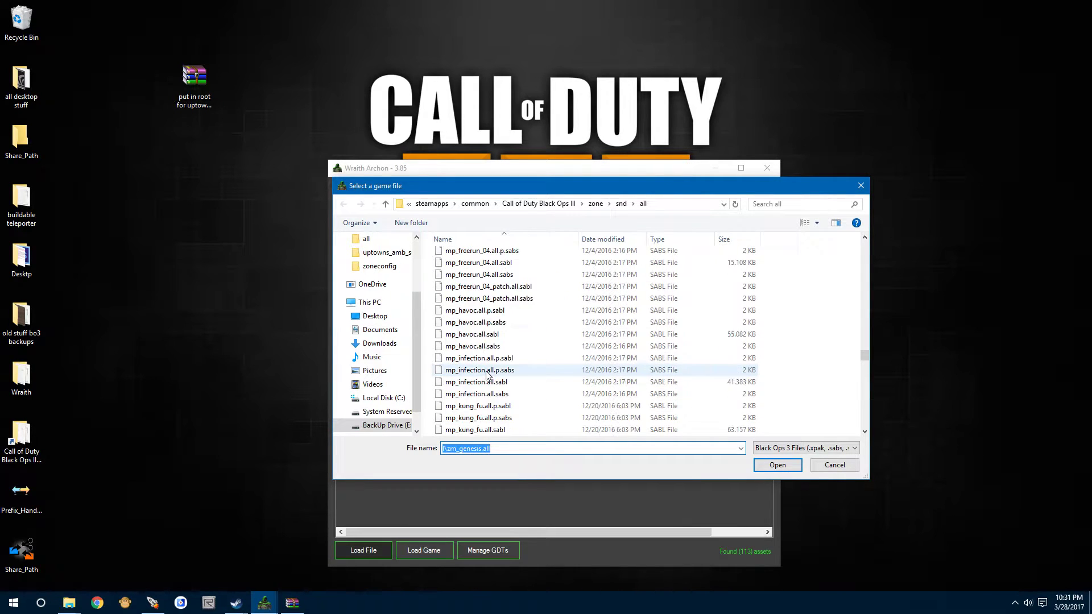
scroll(486, 374, down, 12)
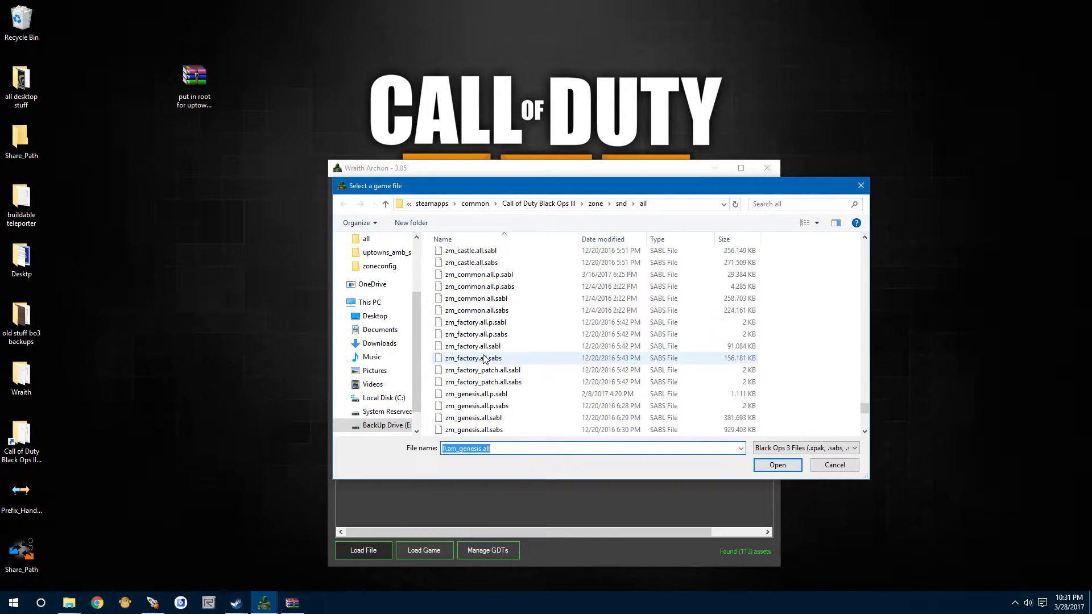
scroll(484, 364, down, 8)
scroll(484, 370, down, 3)
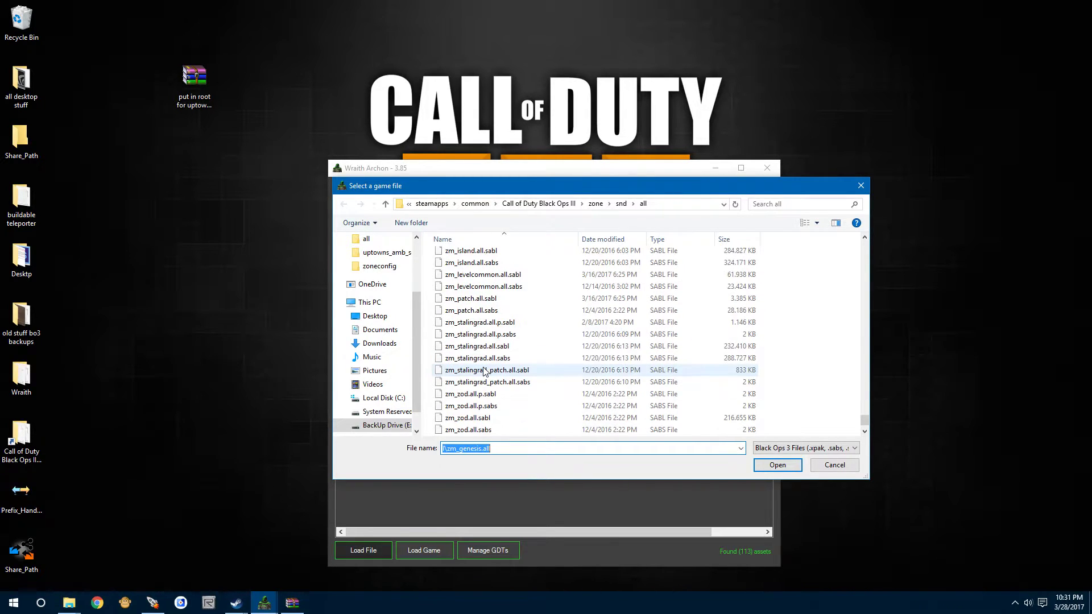
scroll(477, 376, up, 1)
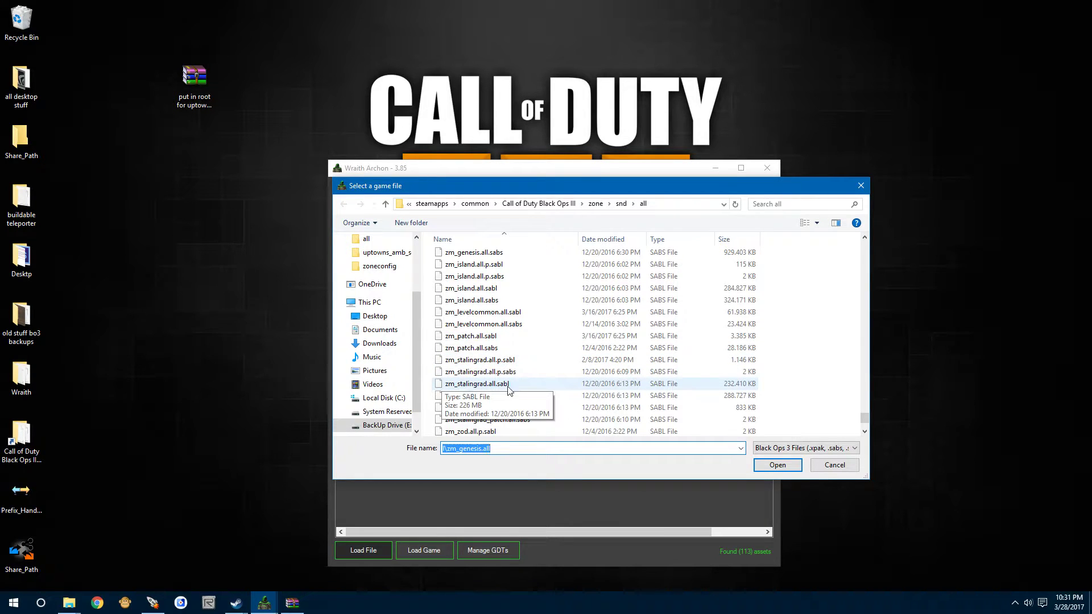
double_click(465, 397)
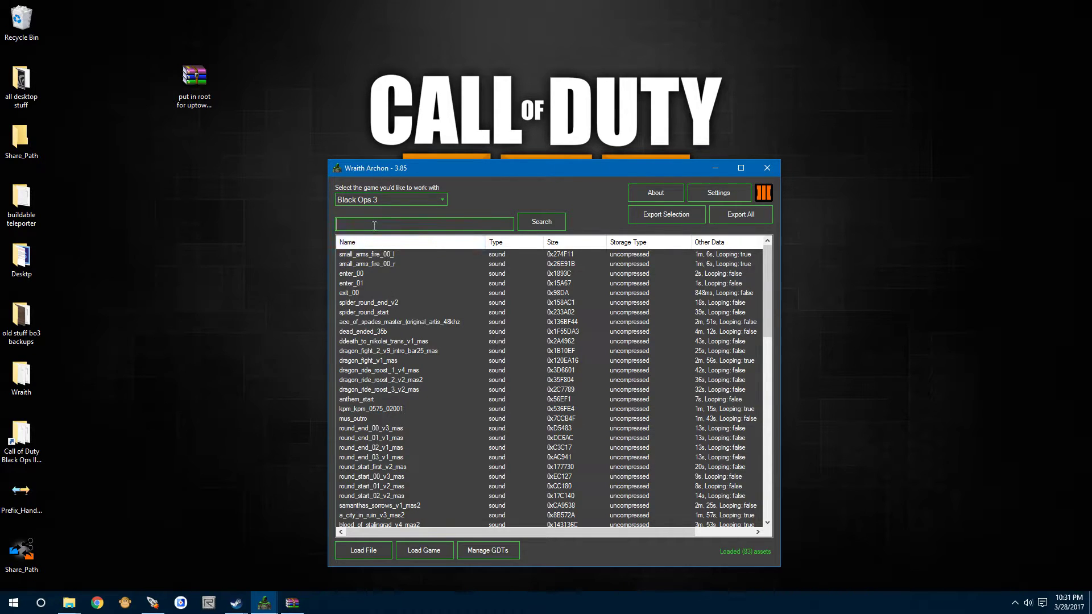
Step: Search the loaded sounds for "fire" and export both small_arms_fire_00_l and small_arms_fire_00_r
text(fire)
key(Return)
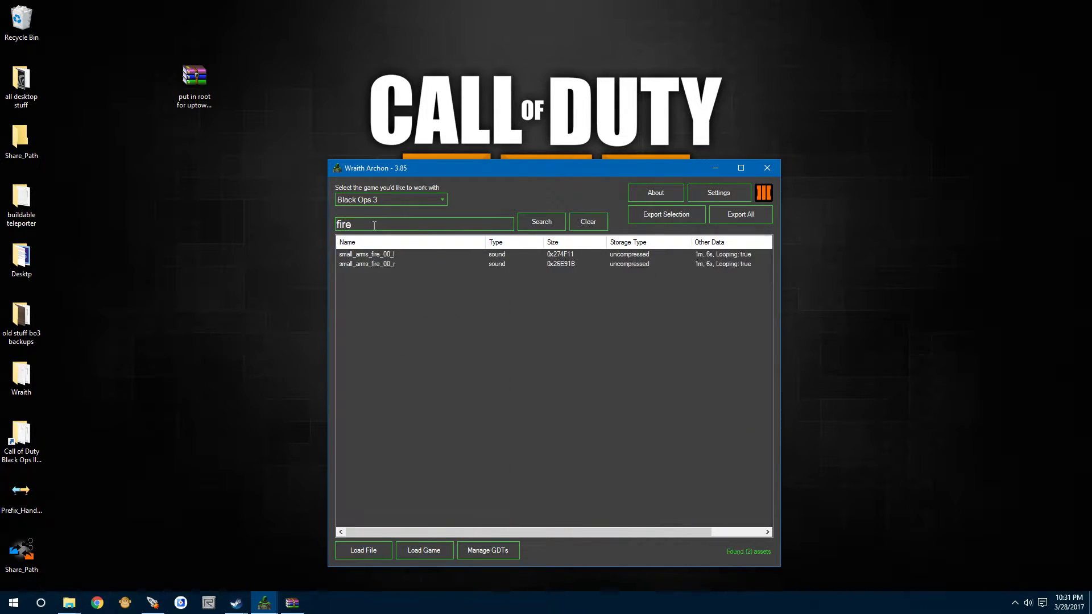
click(385, 257)
shift+click(387, 265)
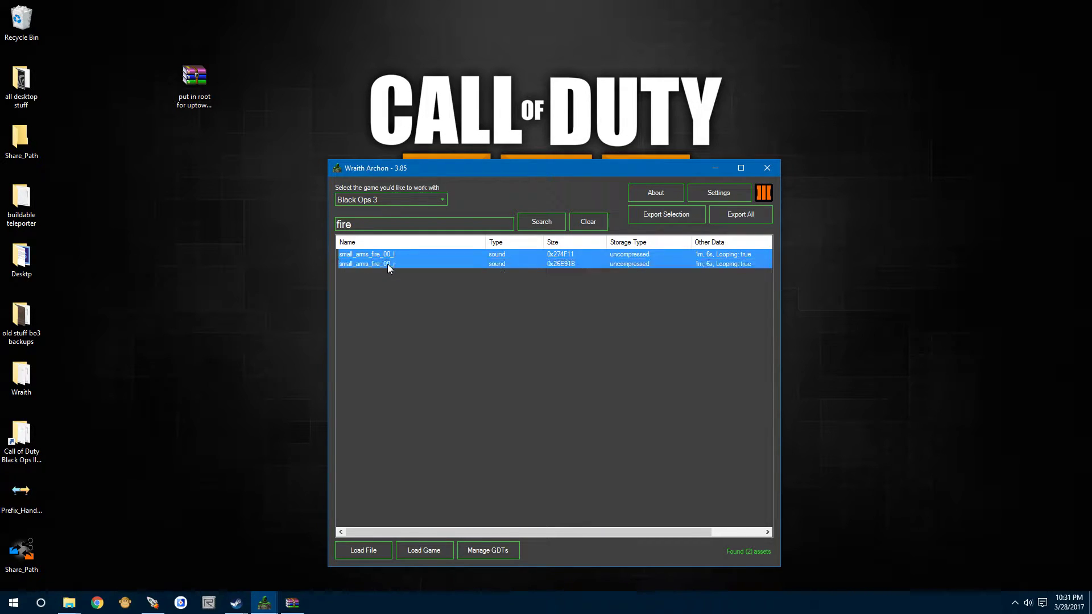
click(667, 216)
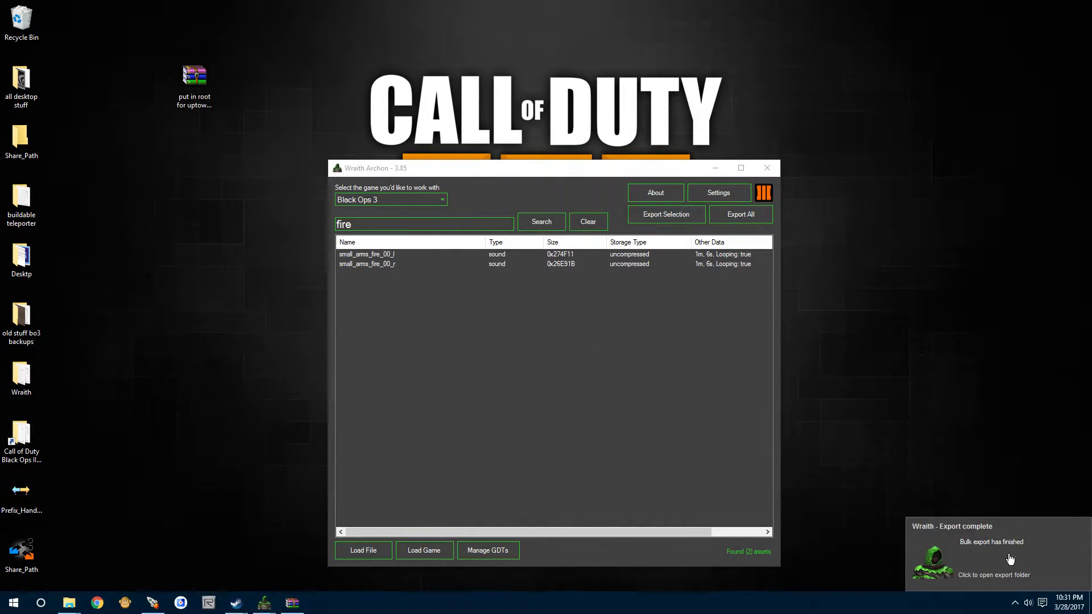
Step: Open the export folder in File Explorer and browse to black_ops_3\sounds
click(986, 552)
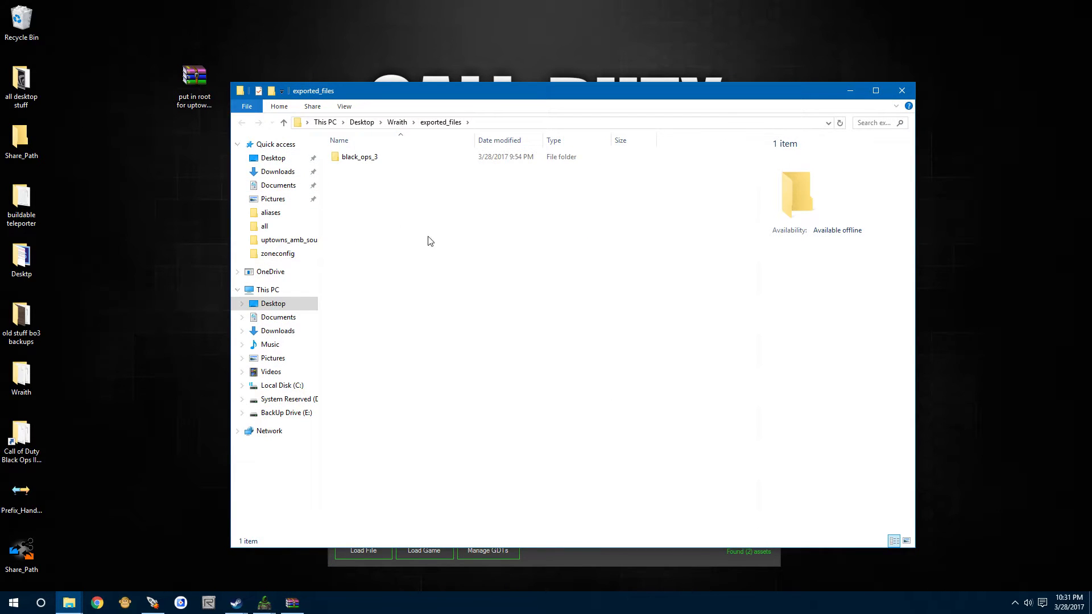
double_click(378, 159)
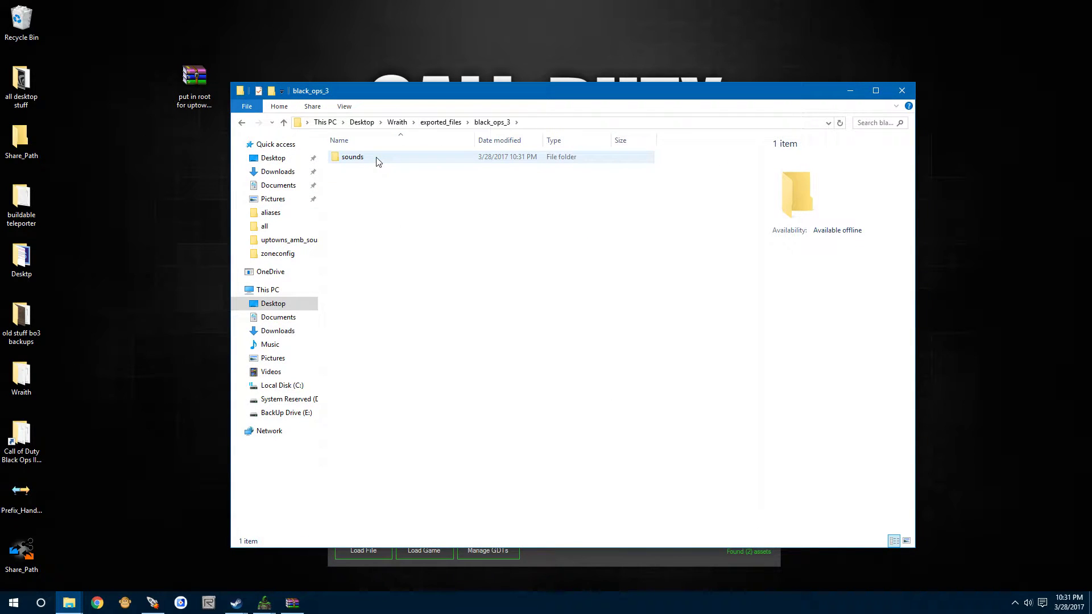
double_click(352, 158)
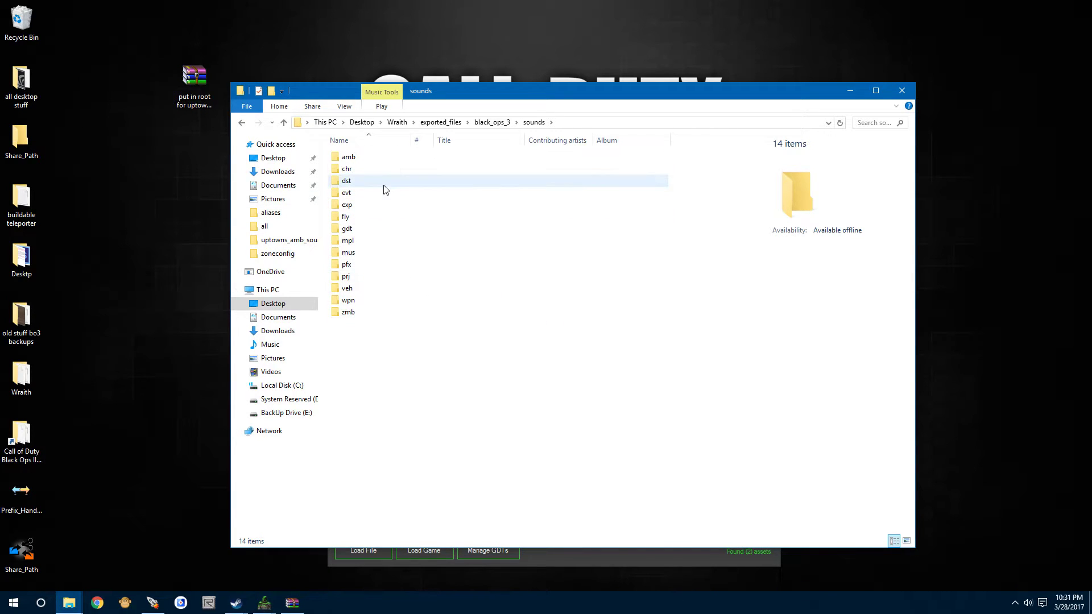
Step: Play the sparking_lp audio file from chr\robot, close the player and return to the sounds folder
double_click(348, 169)
double_click(347, 158)
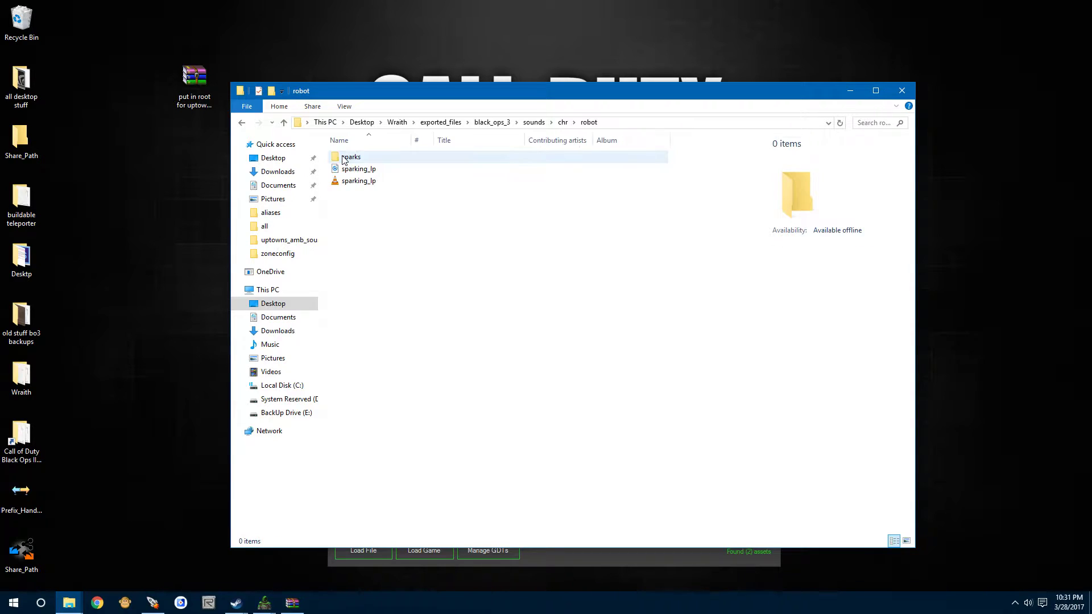
click(368, 183)
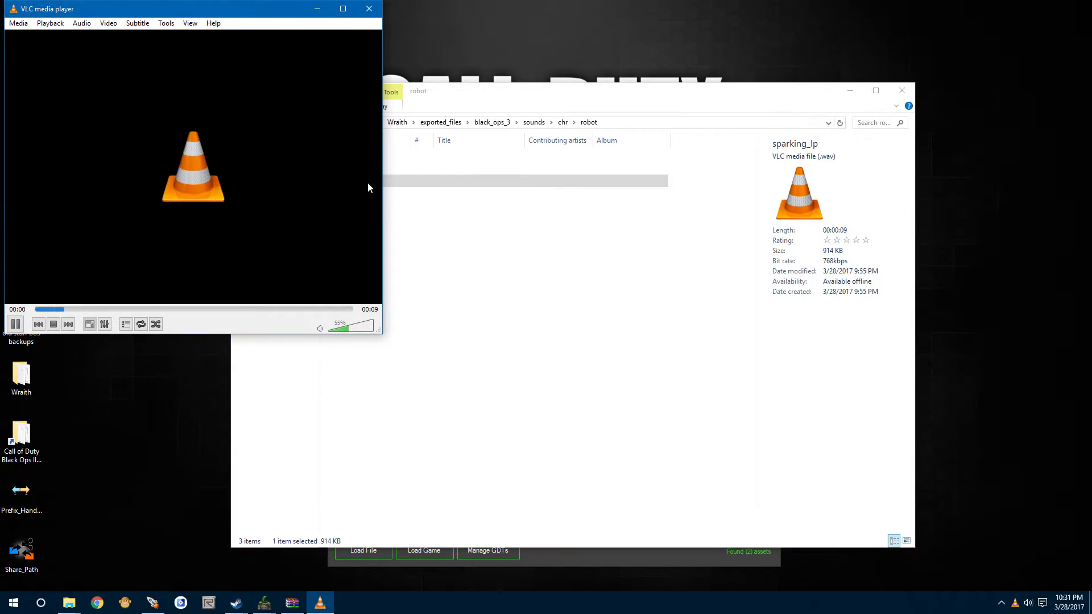
click(375, 14)
click(242, 123)
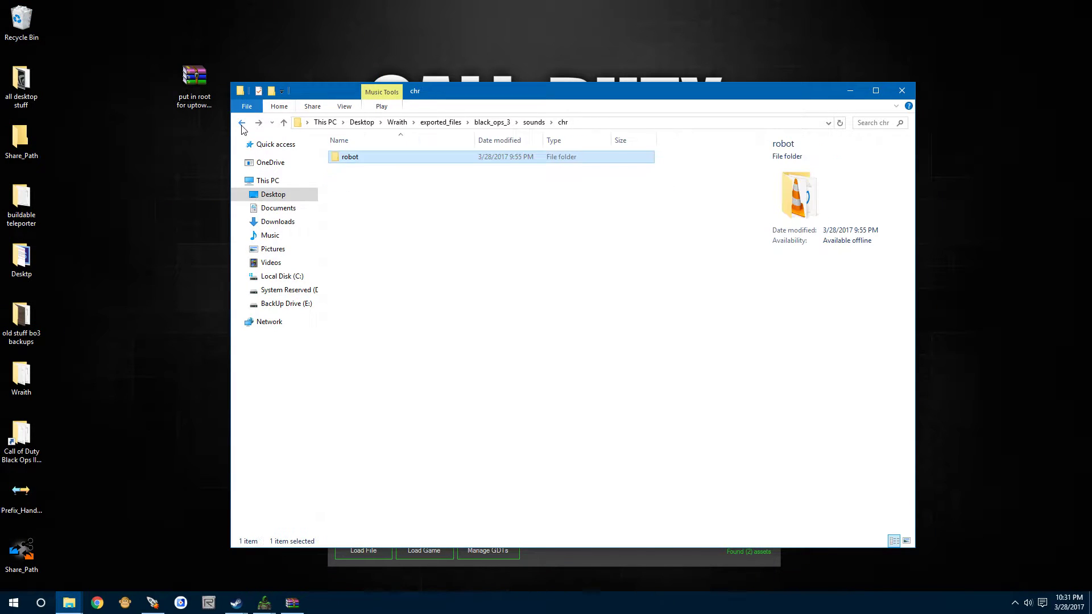
click(242, 123)
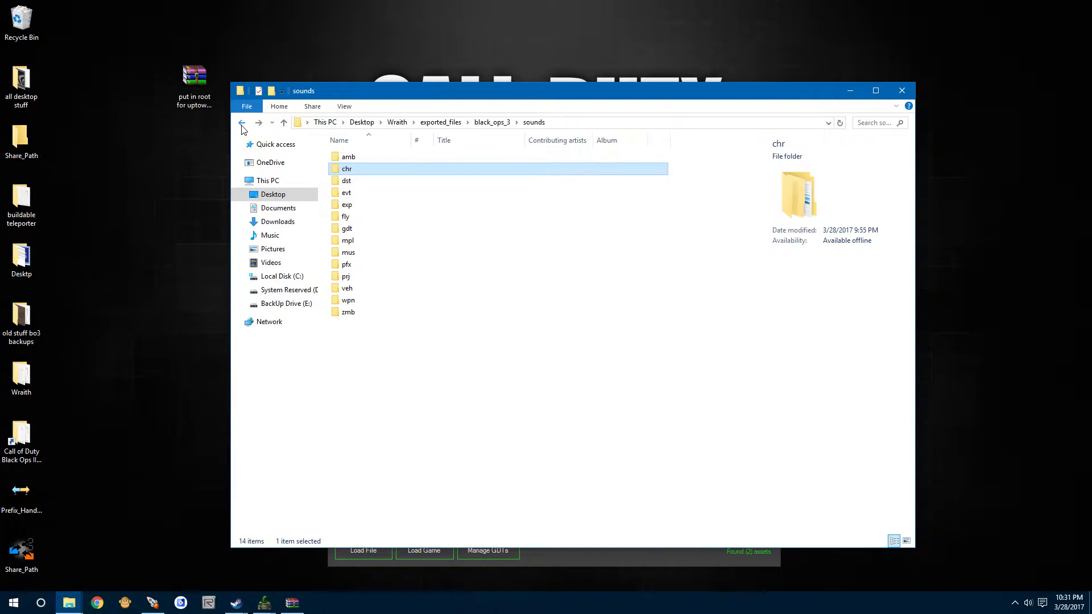
Step: Browse to evt\chinatown\beacon, play beacon_ping.wav and close the player
double_click(353, 194)
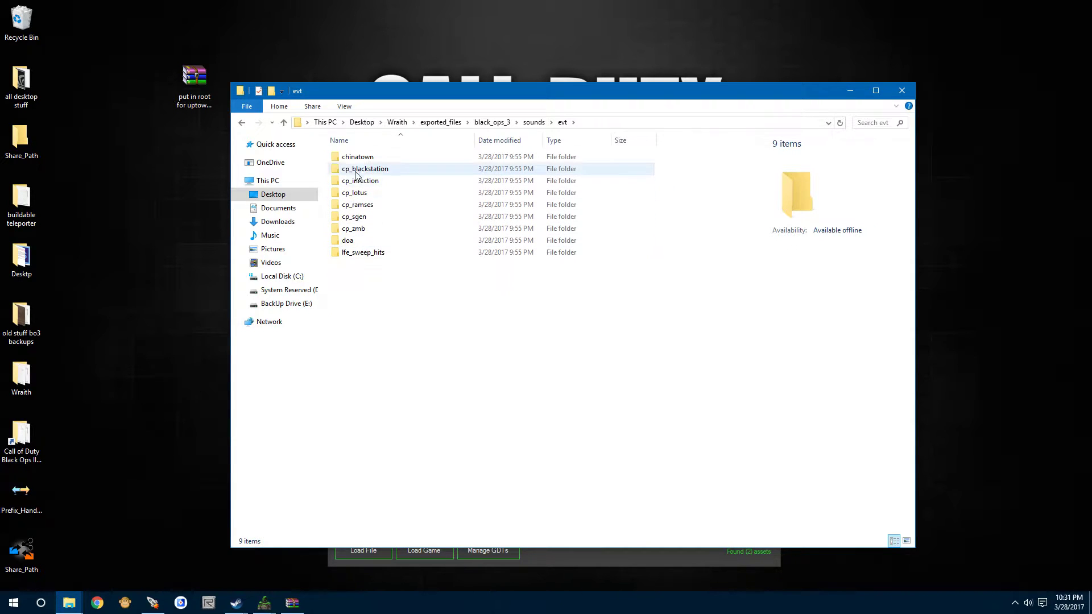
double_click(356, 159)
double_click(356, 158)
click(357, 168)
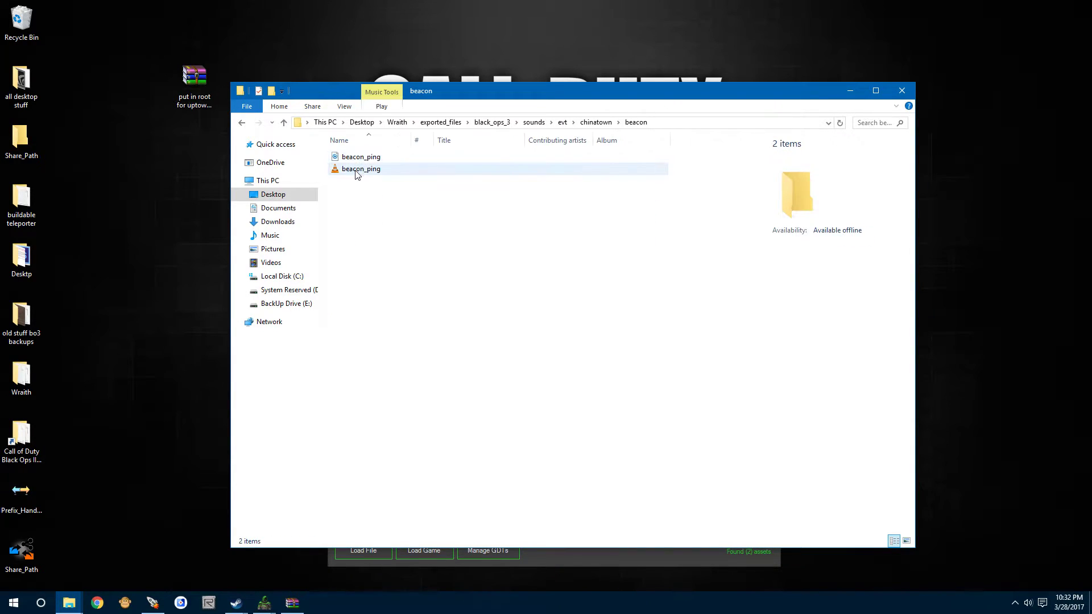
double_click(356, 170)
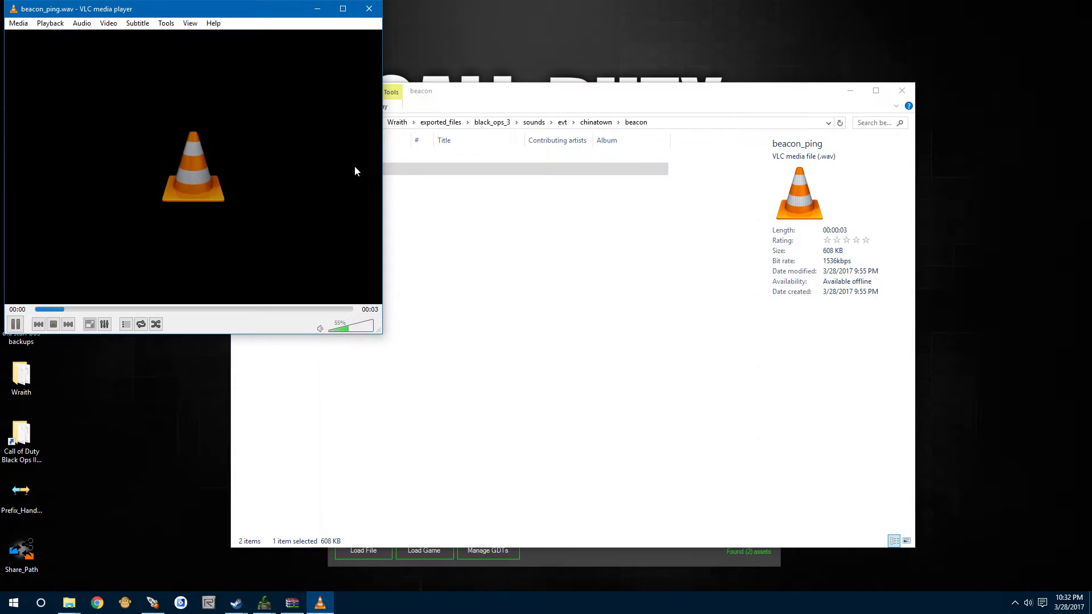
click(367, 15)
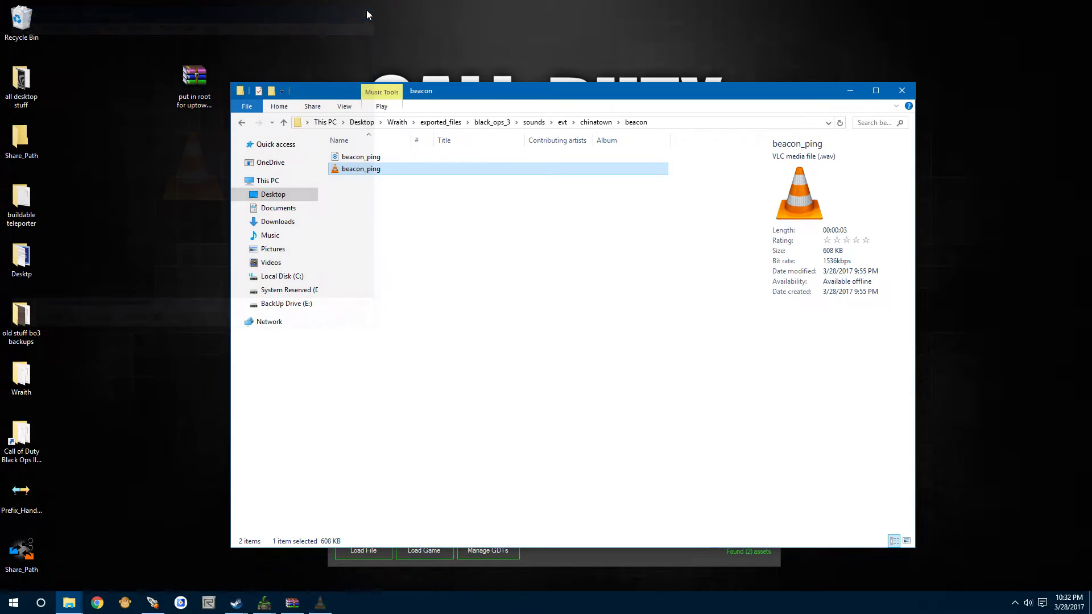
Step: Browse from the exported sounds folder to zmb\amb\creepy\whispers, play whispers_00.wav and close the player
click(242, 123)
click(241, 123)
click(241, 124)
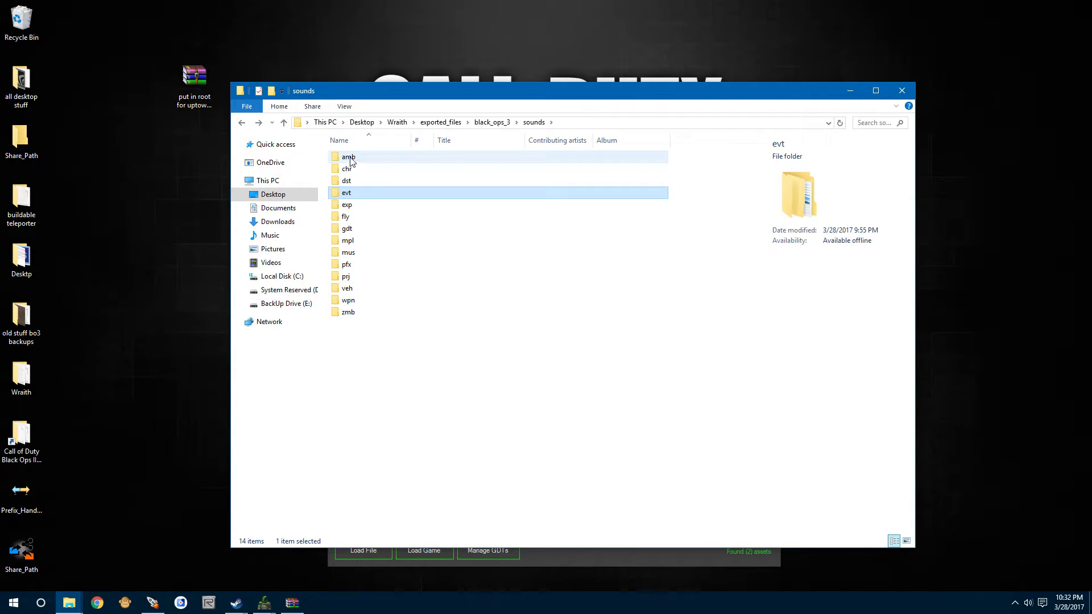
double_click(350, 313)
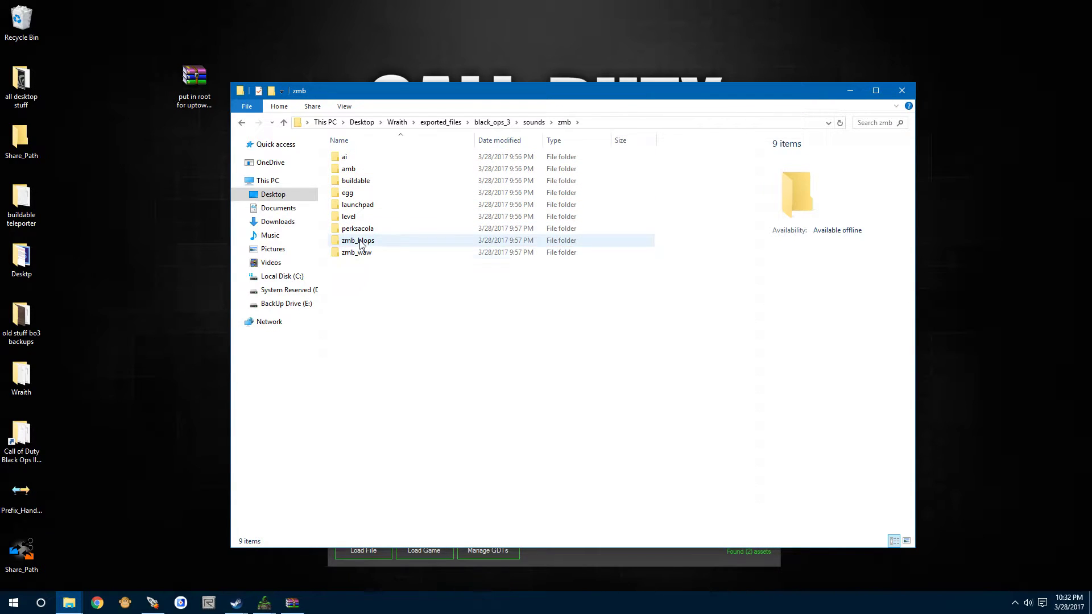
double_click(351, 170)
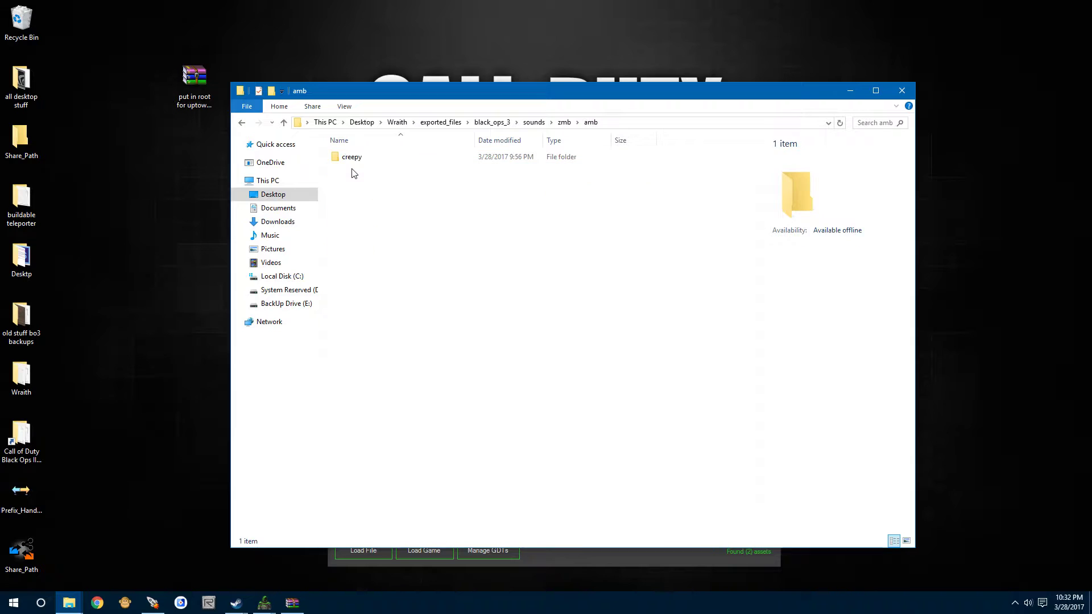
double_click(352, 162)
double_click(352, 162)
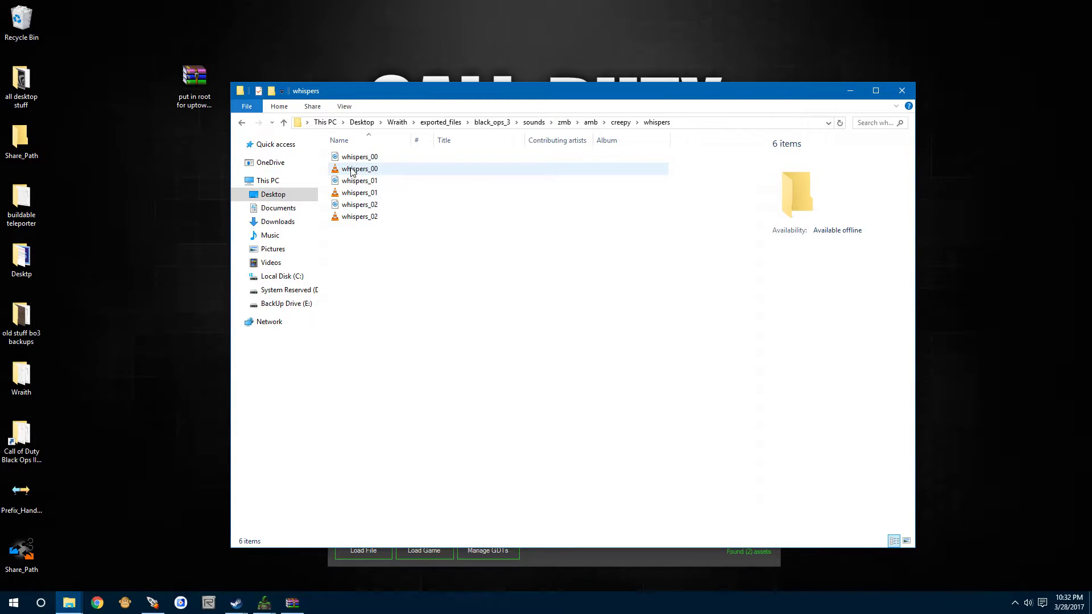
double_click(350, 168)
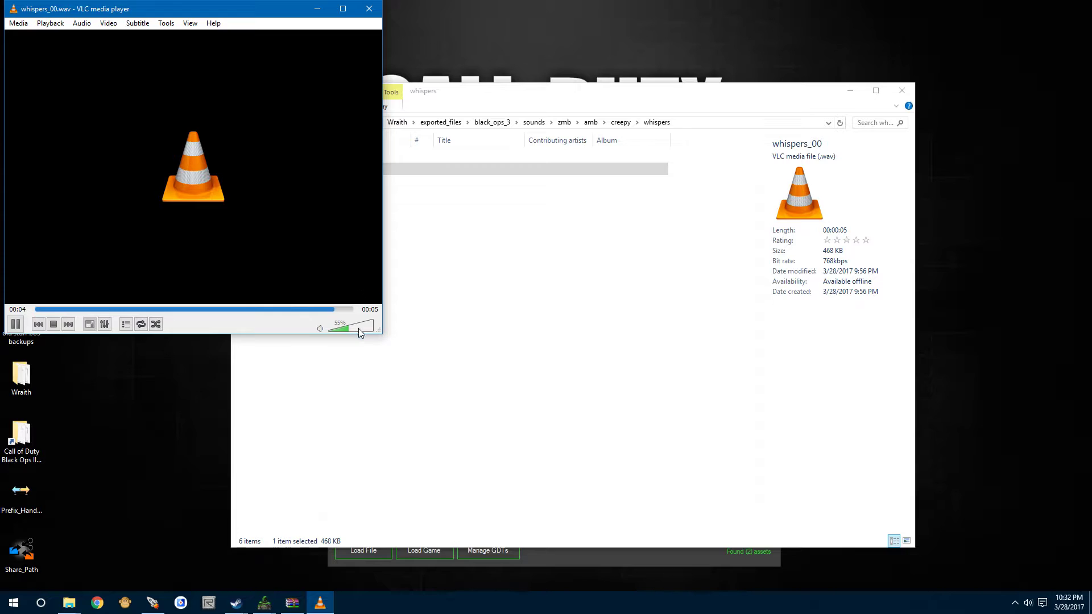
click(368, 9)
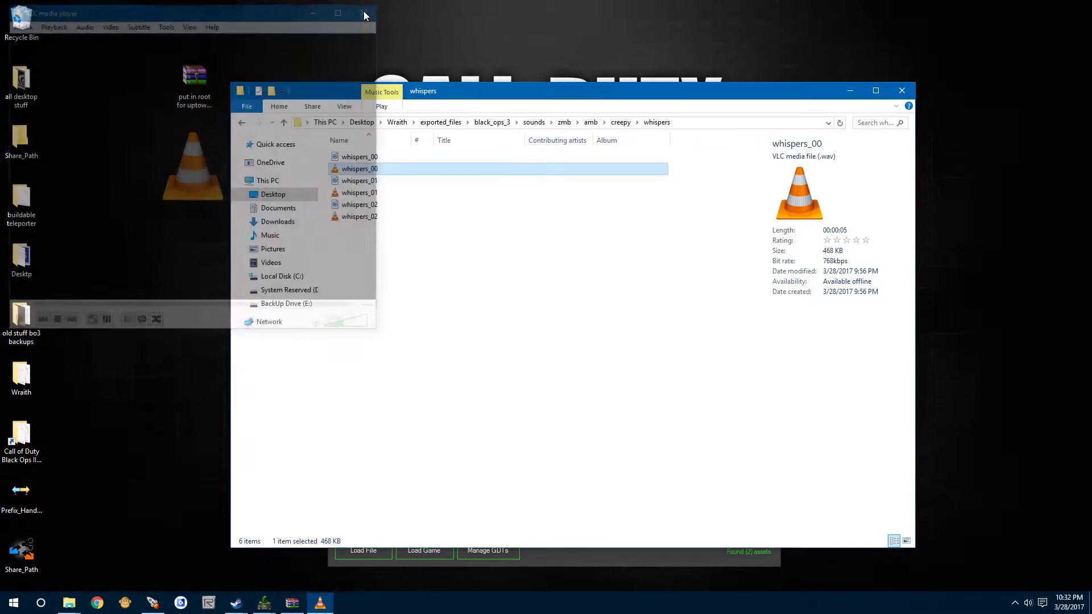
Step: Copy the whispers_00 WAV file, then close the export folder and Wraith Archon
right_click(362, 170)
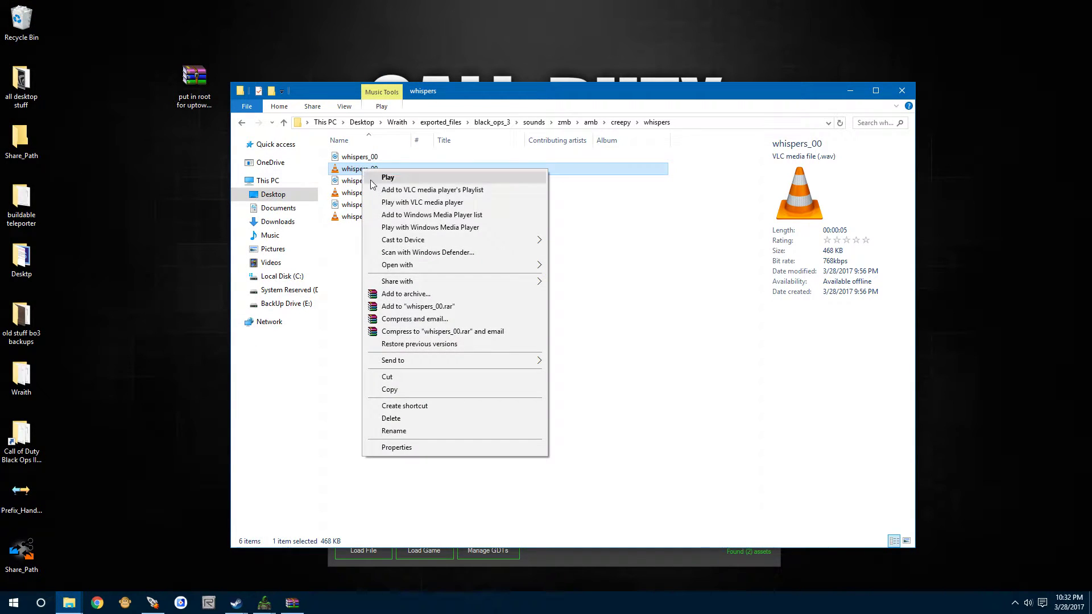
click(417, 392)
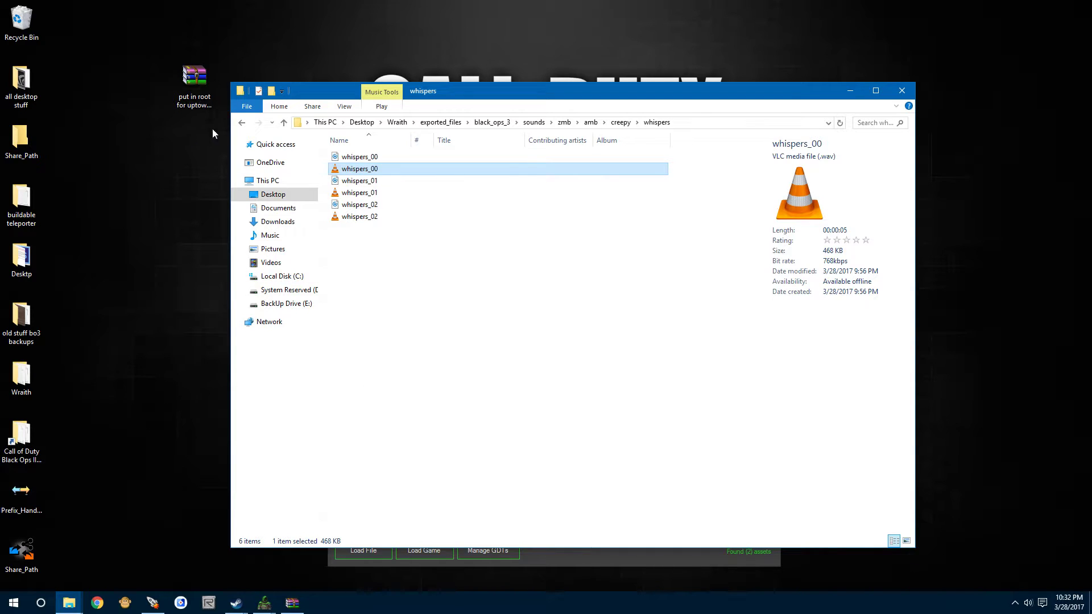
click(899, 90)
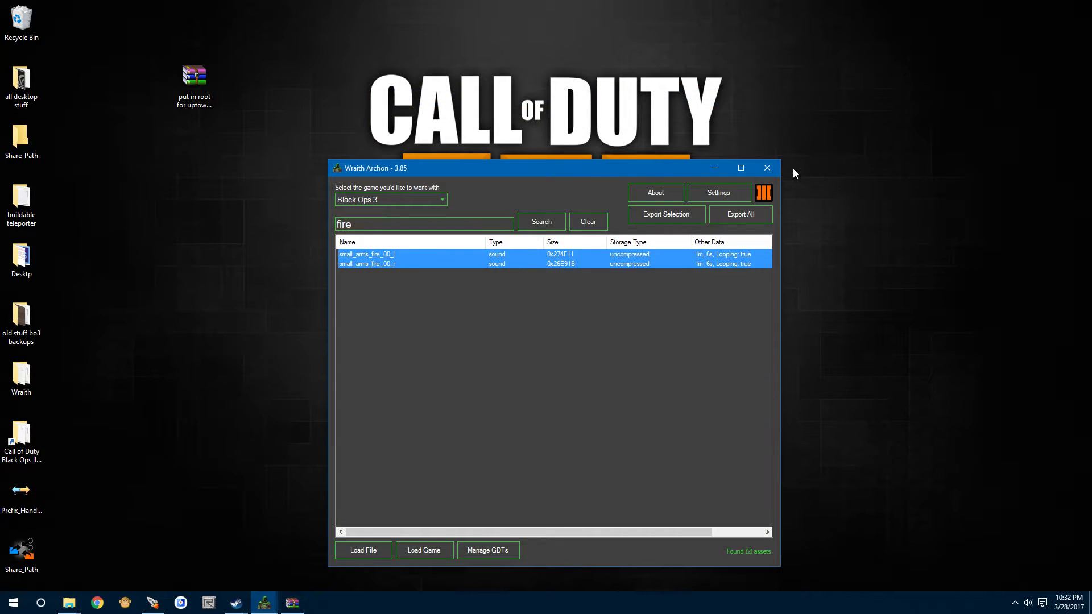
click(767, 168)
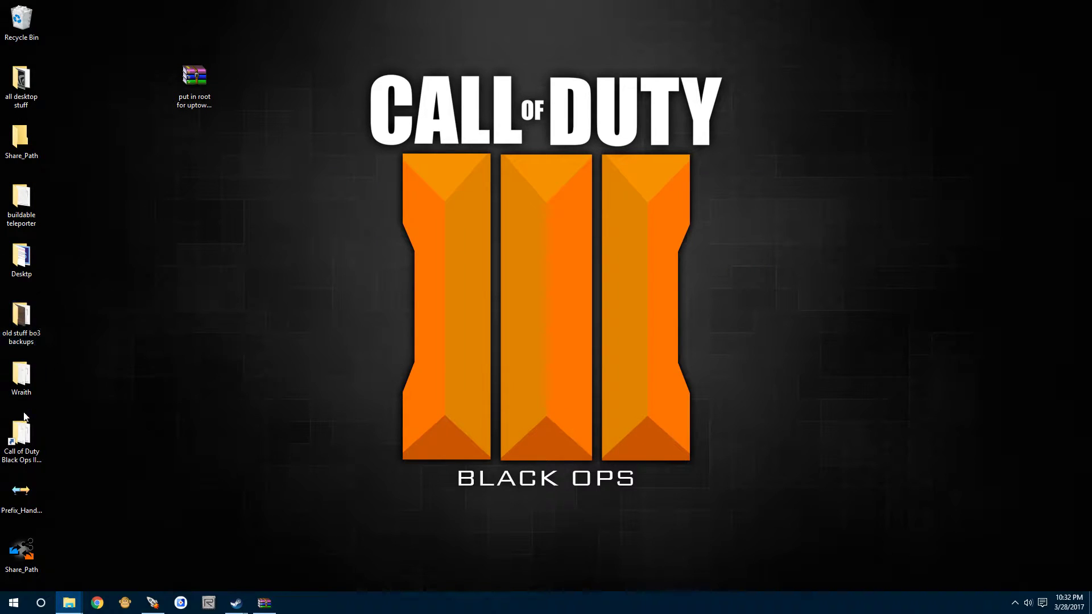
Step: Create a folder named zom inside sound_assets in the Call of Duty Black Ops III root folder
double_click(21, 437)
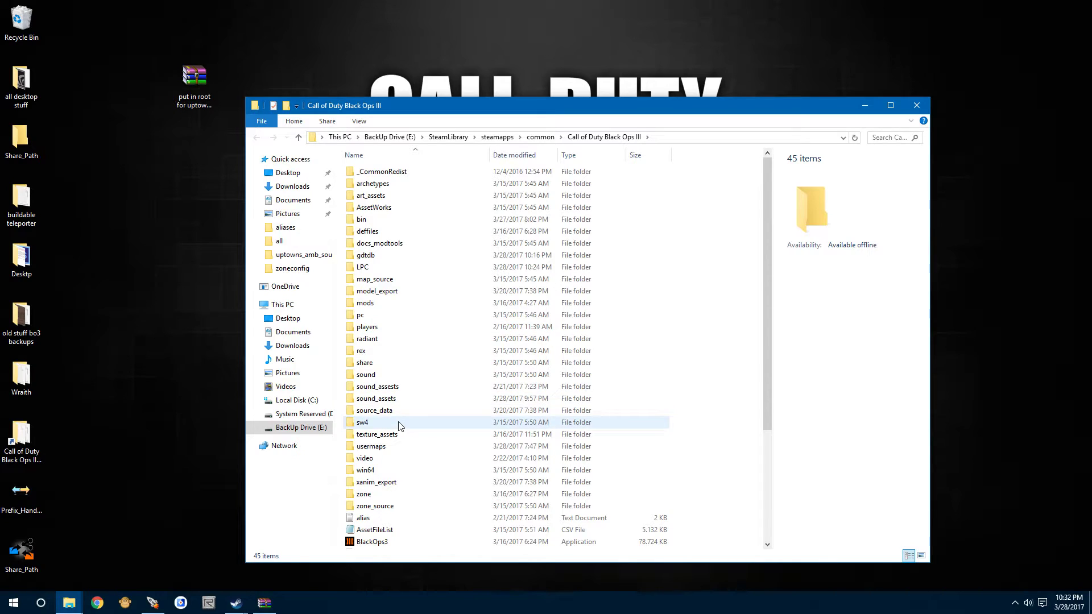
double_click(374, 401)
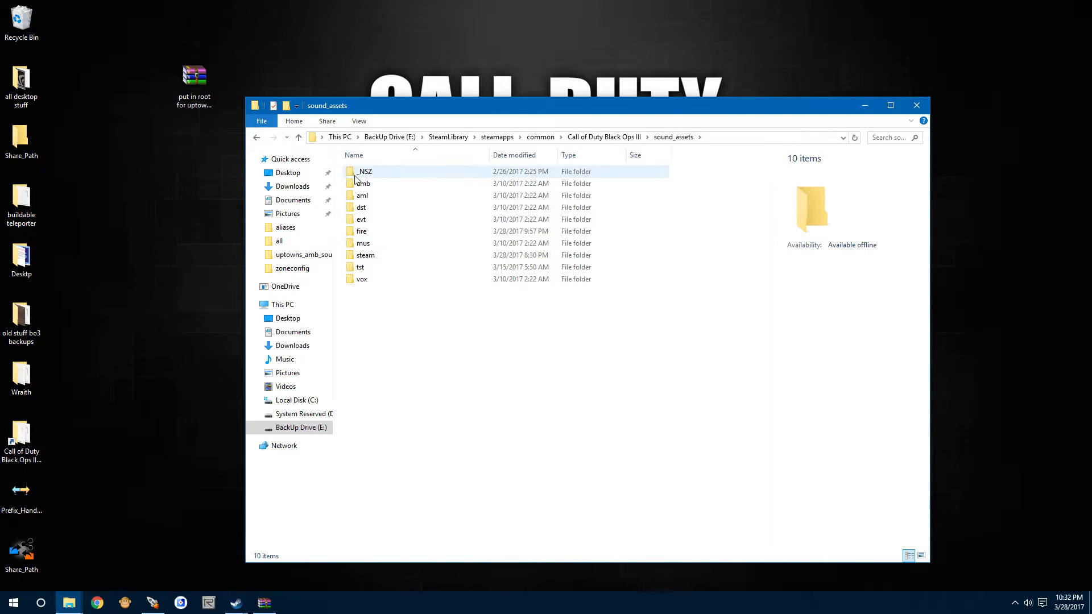
right_click(376, 332)
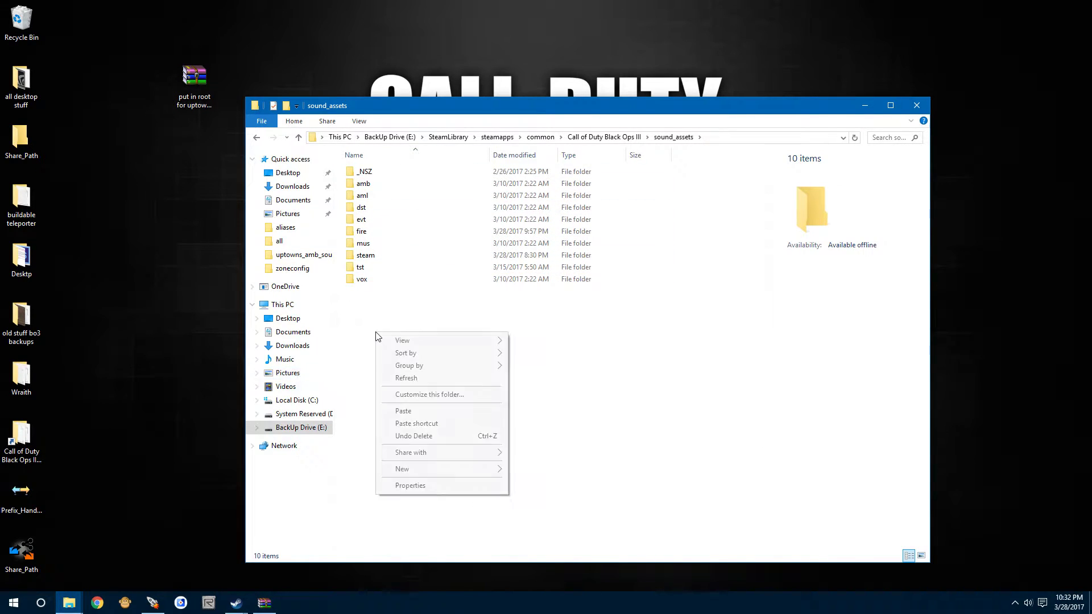
mouse_move(461, 470)
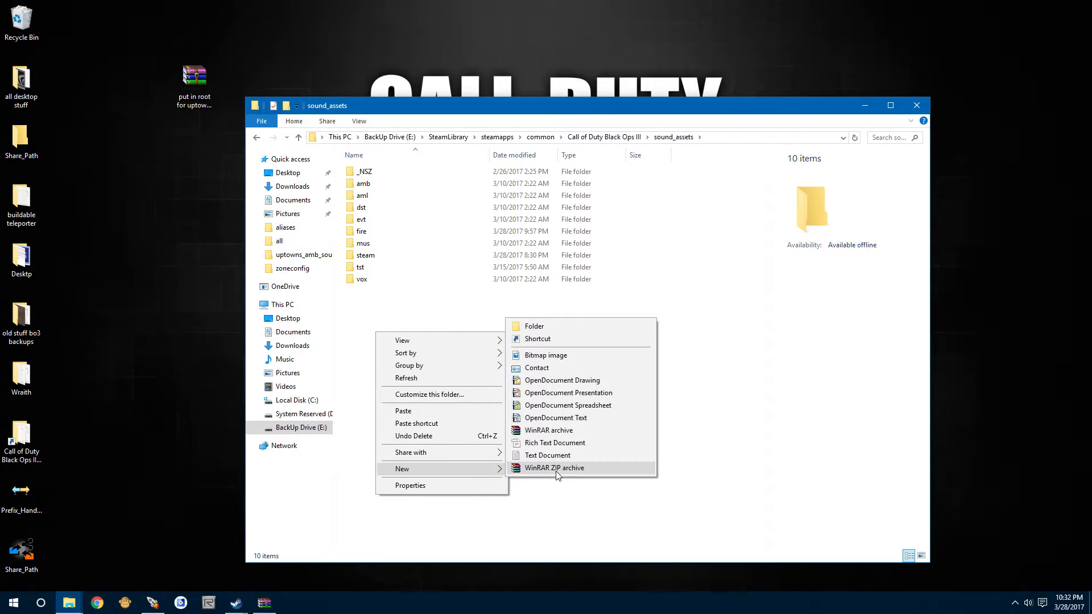
click(561, 327)
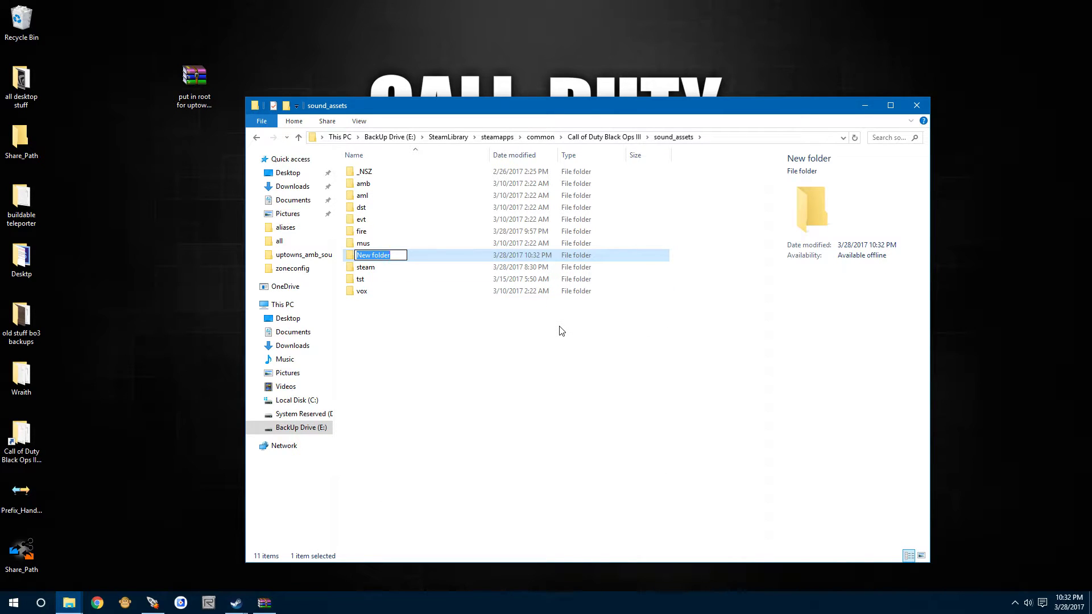
text(zone)
key(BackSpace)
key(BackSpace)
key(BackSpace)
text(zom)
click(555, 345)
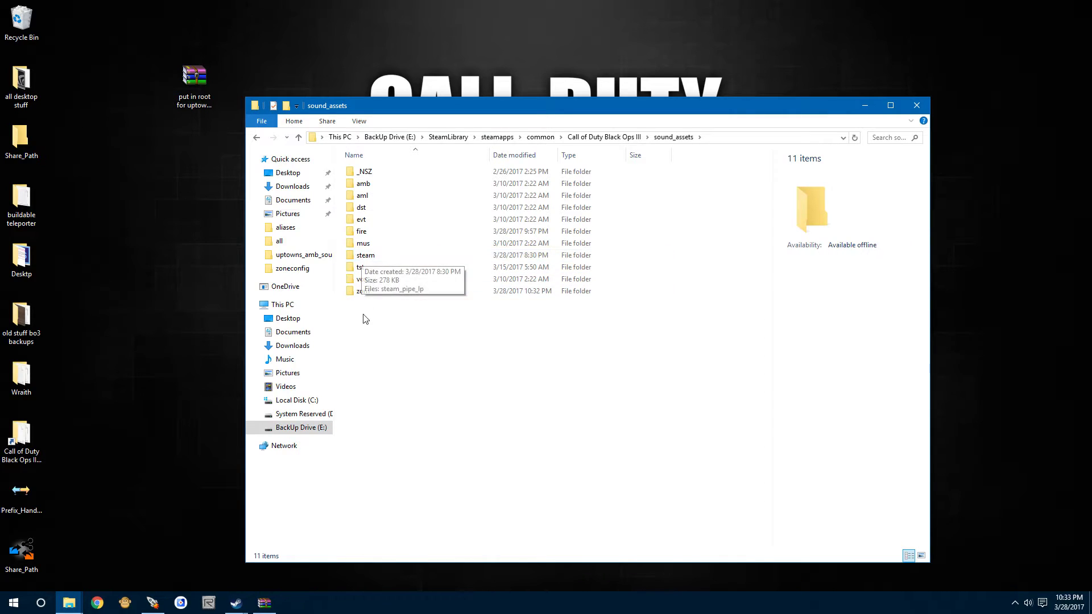
Step: Open the new zom folder and paste the copied whispers_00 WAV file into it
click(381, 298)
right_click(394, 223)
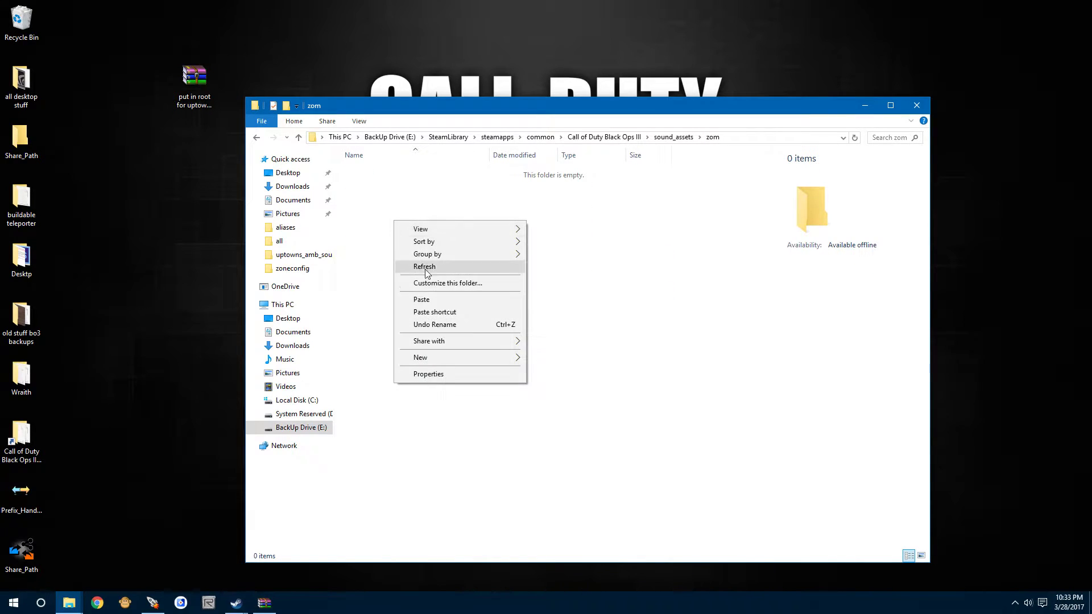
click(427, 296)
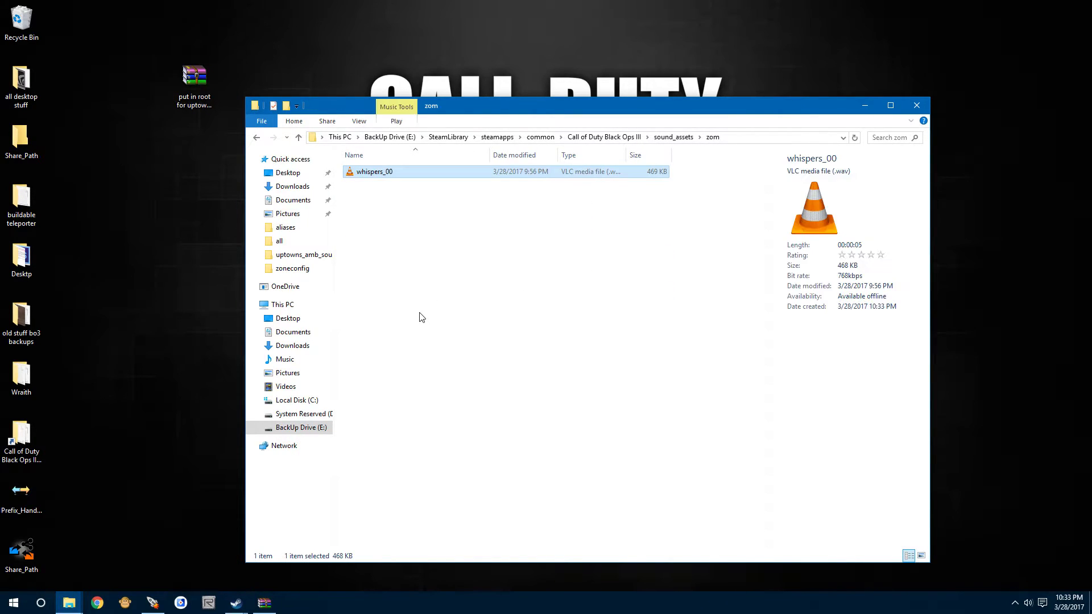
Step: Copy the file name of whispers_00 in the zom folder, leaving the name as it is
click(422, 316)
right_click(374, 171)
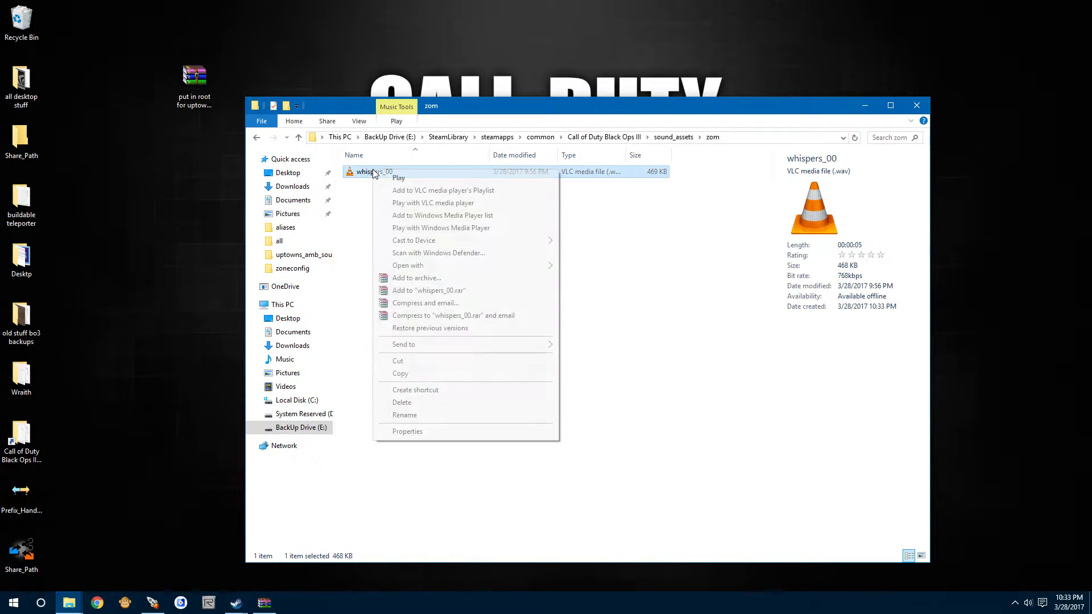
click(433, 417)
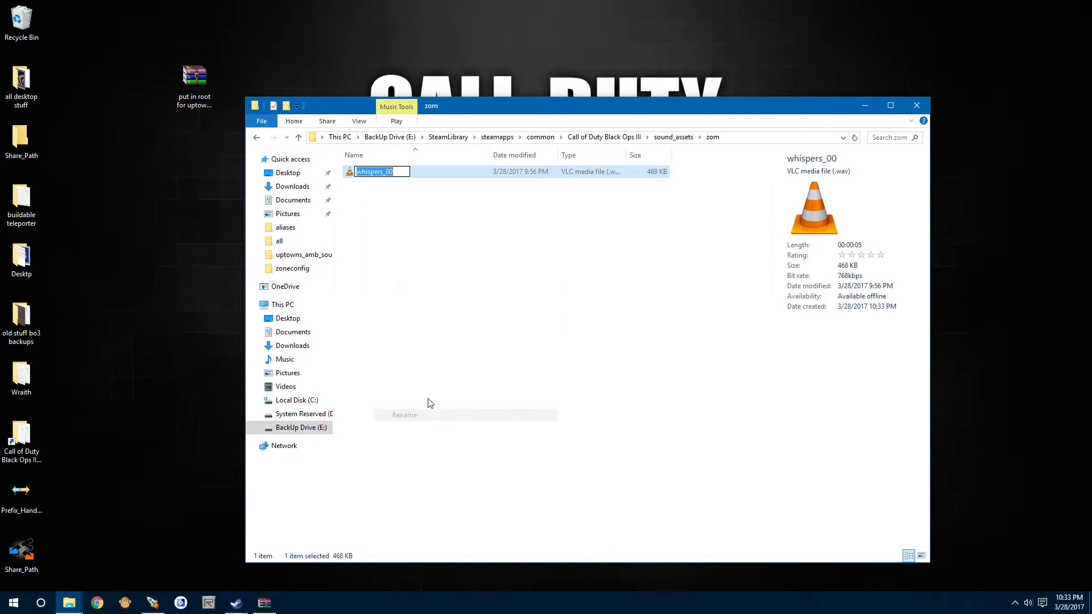
right_click(360, 173)
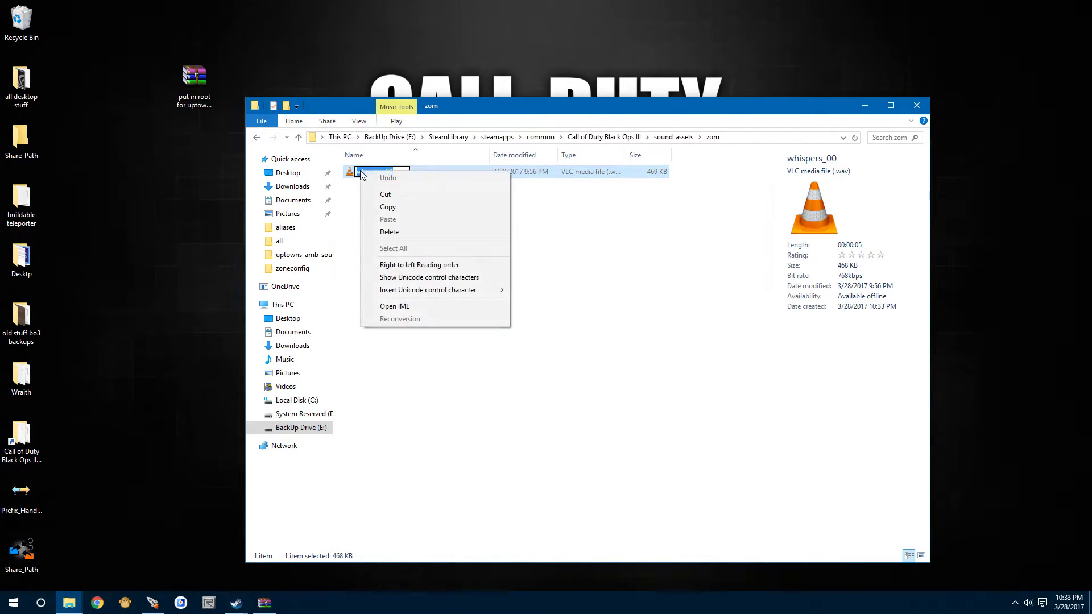
click(395, 207)
click(407, 271)
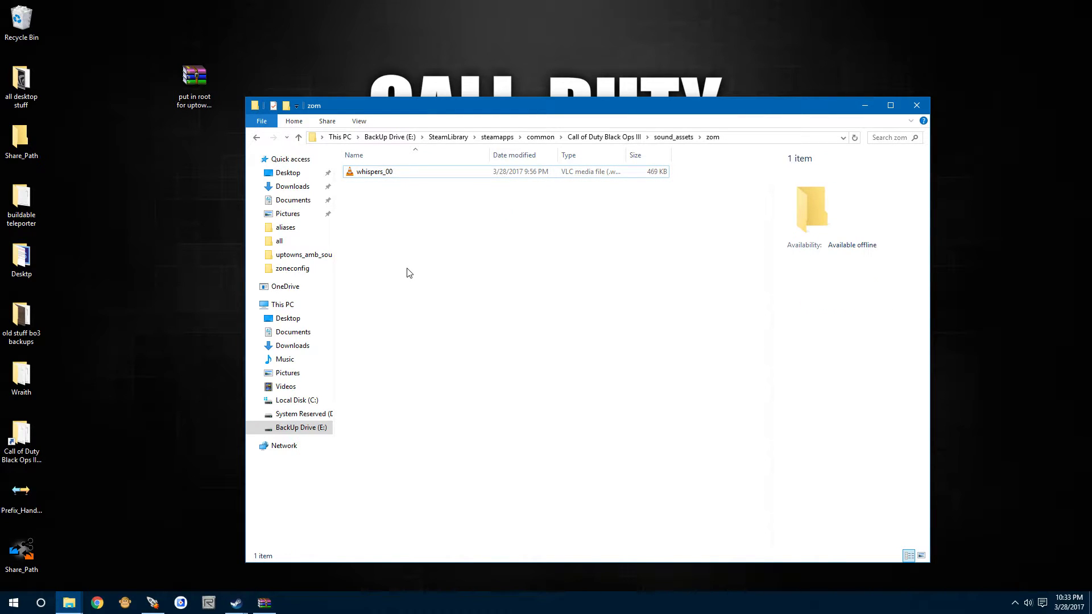
Step: Open the "put in root for uptowns ambient sounds" archive from the desktop and enter its folder of the same name
drag(374, 108, 640, 121)
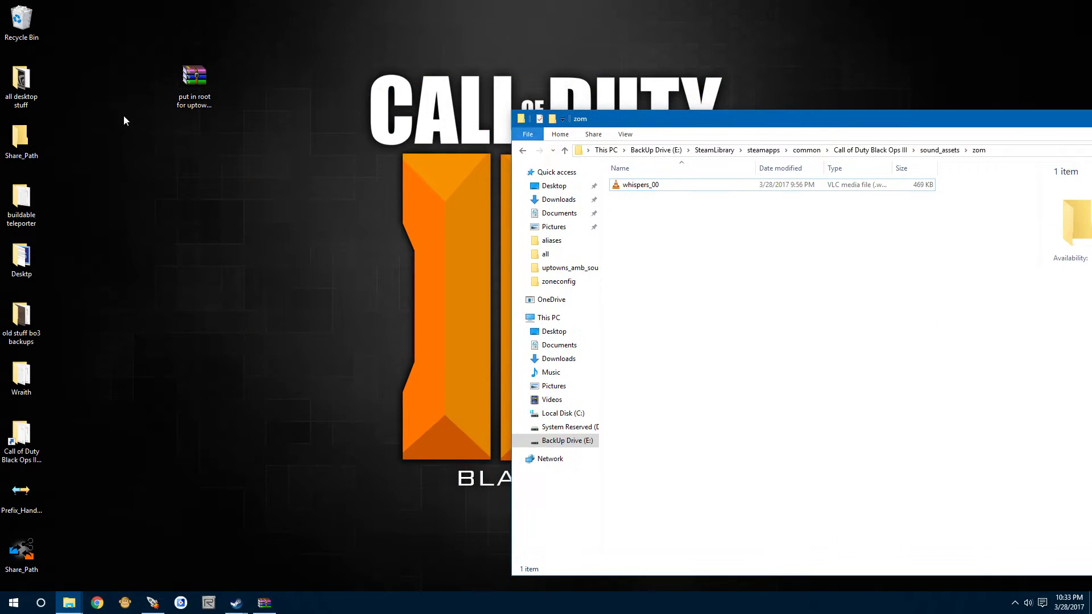
double_click(192, 79)
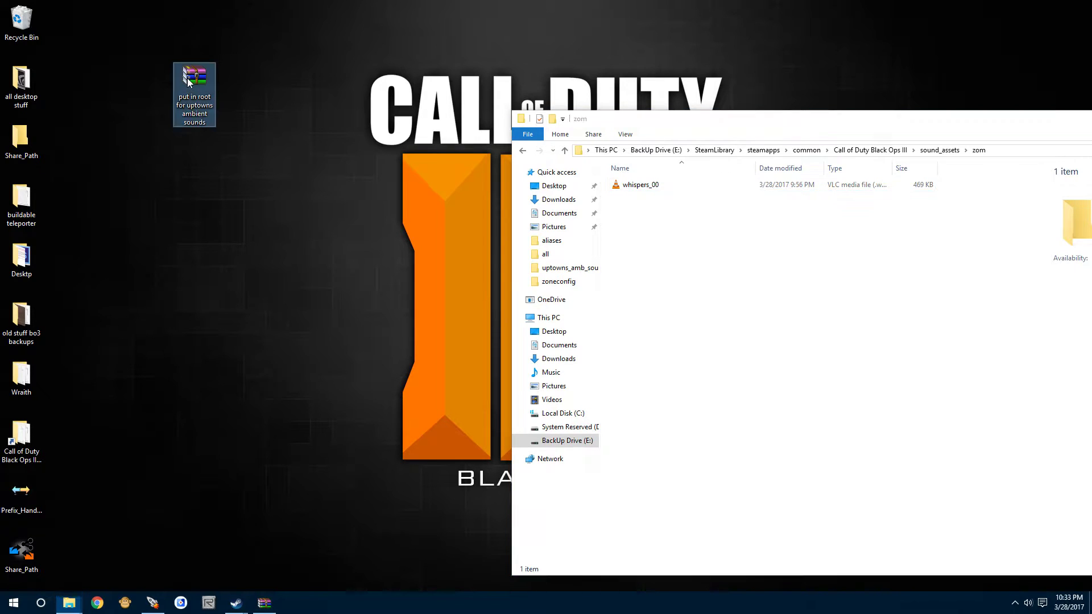
drag(685, 93, 292, 131)
click(421, 298)
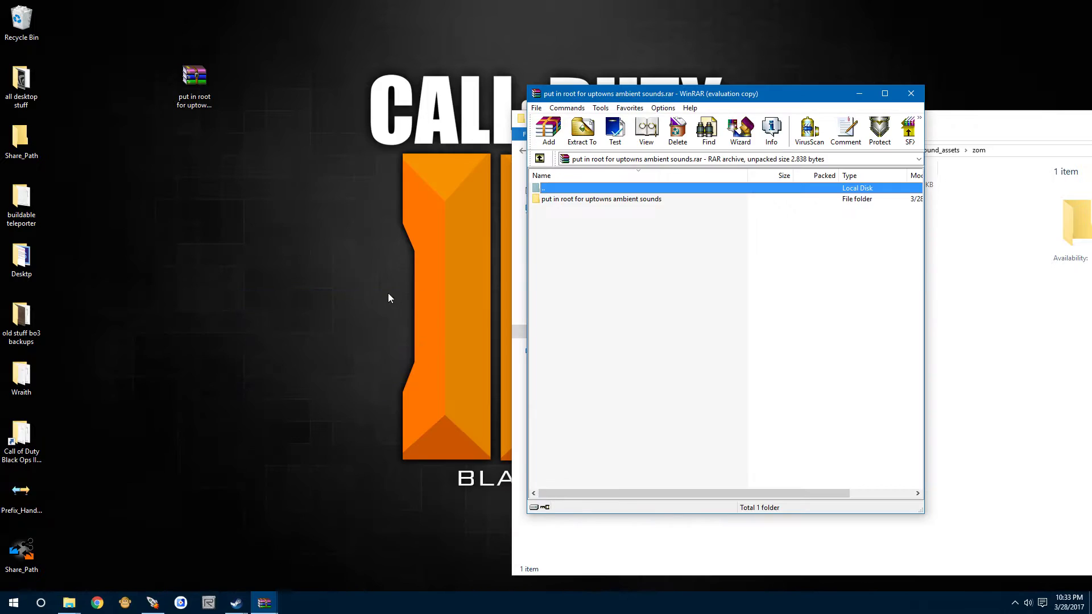
double_click(598, 202)
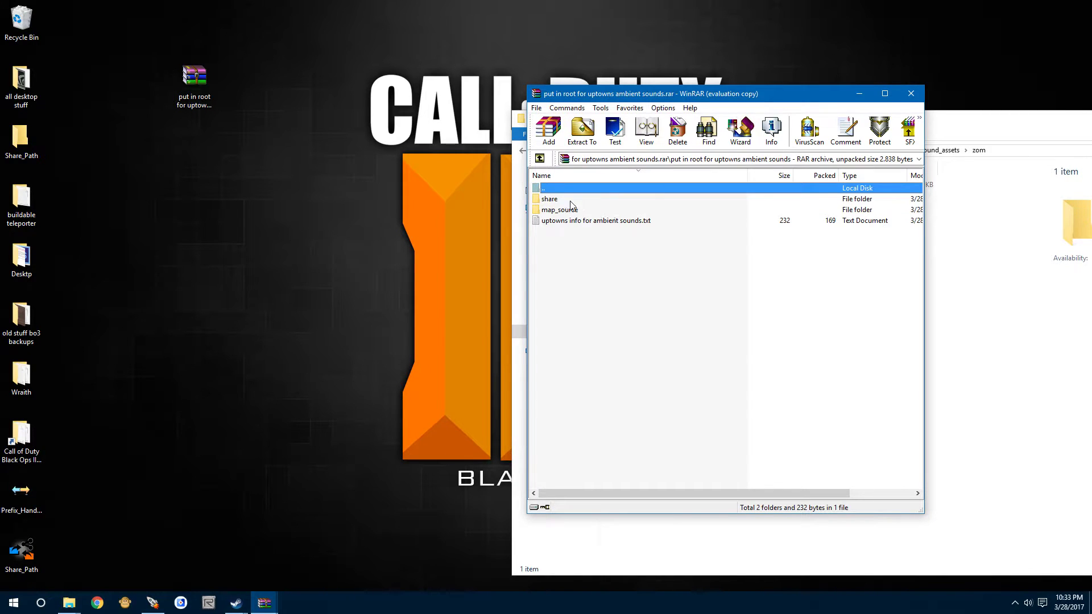
Step: Extract the archive's share and map_source folders and "uptowns info for ambient sounds.txt" into the Call of Duty Black Ops III root folder
double_click(17, 455)
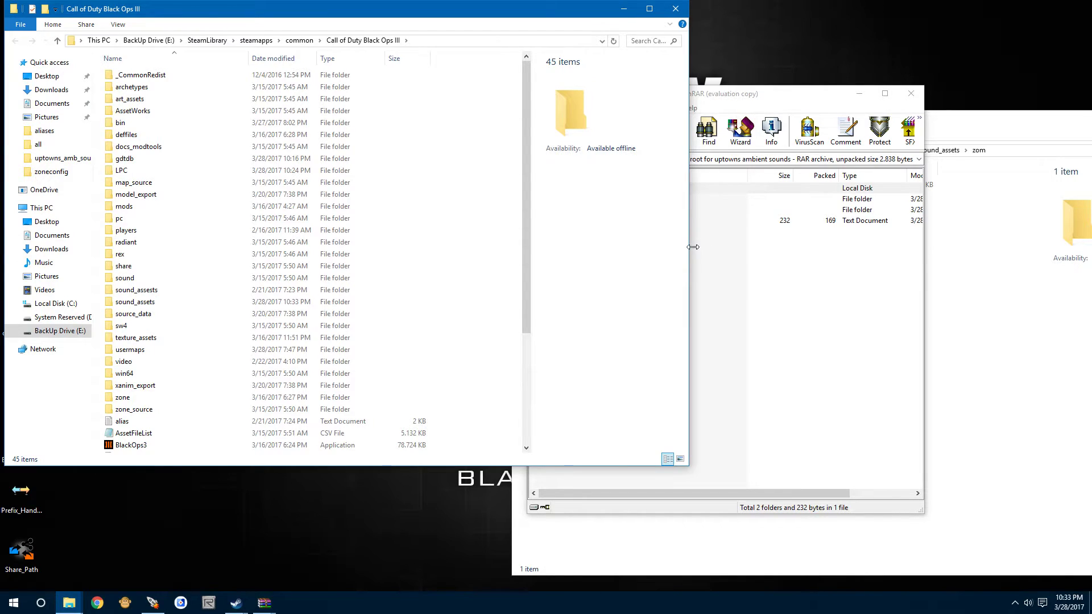
drag(692, 247, 458, 293)
scroll(211, 357, down, 3)
scroll(211, 357, down, 2)
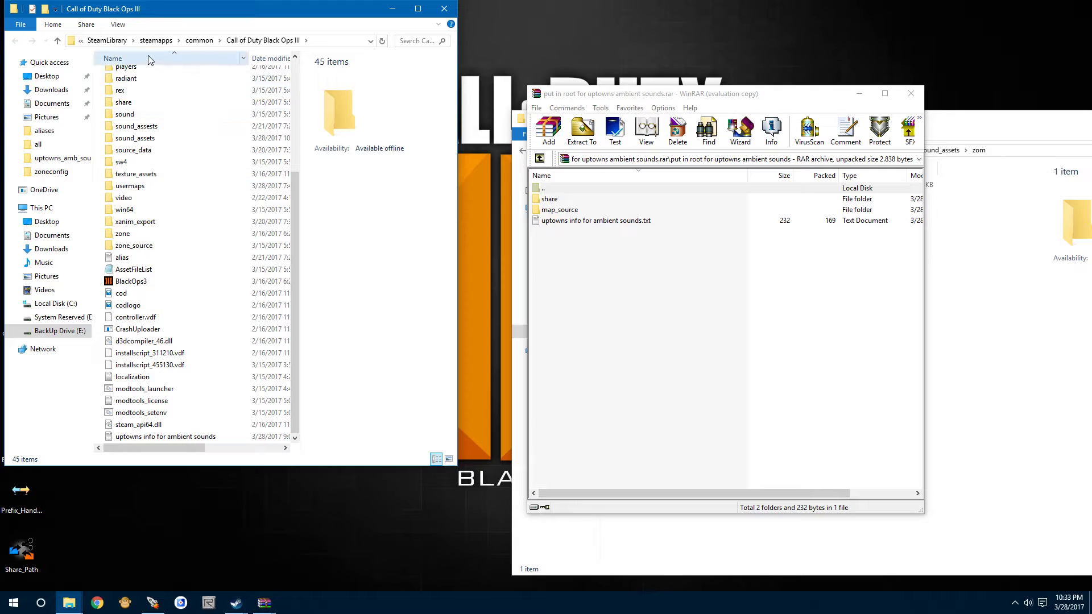
drag(557, 243, 107, 432)
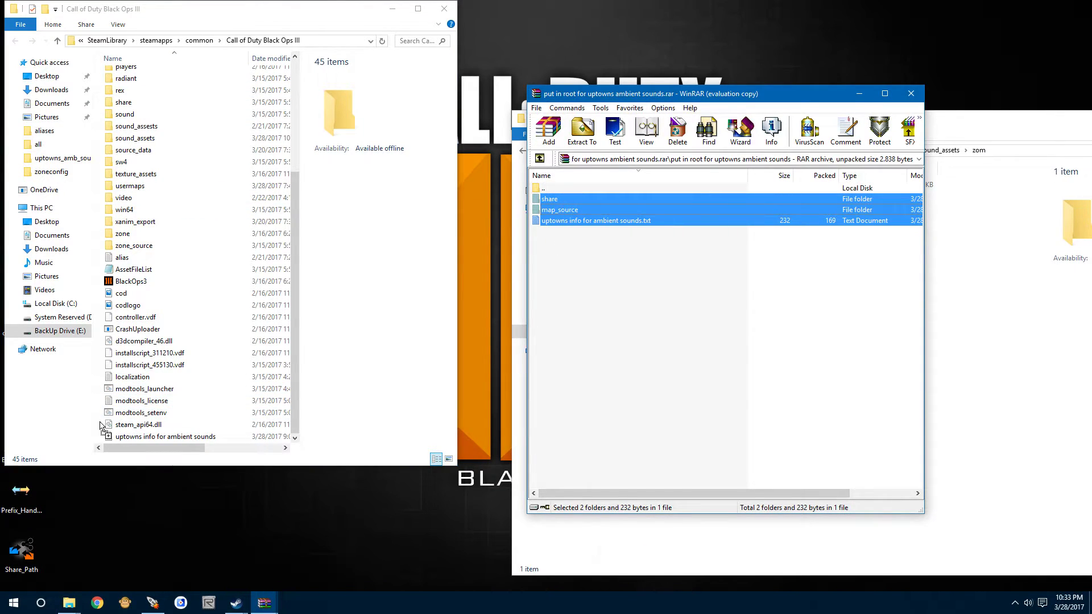
click(503, 210)
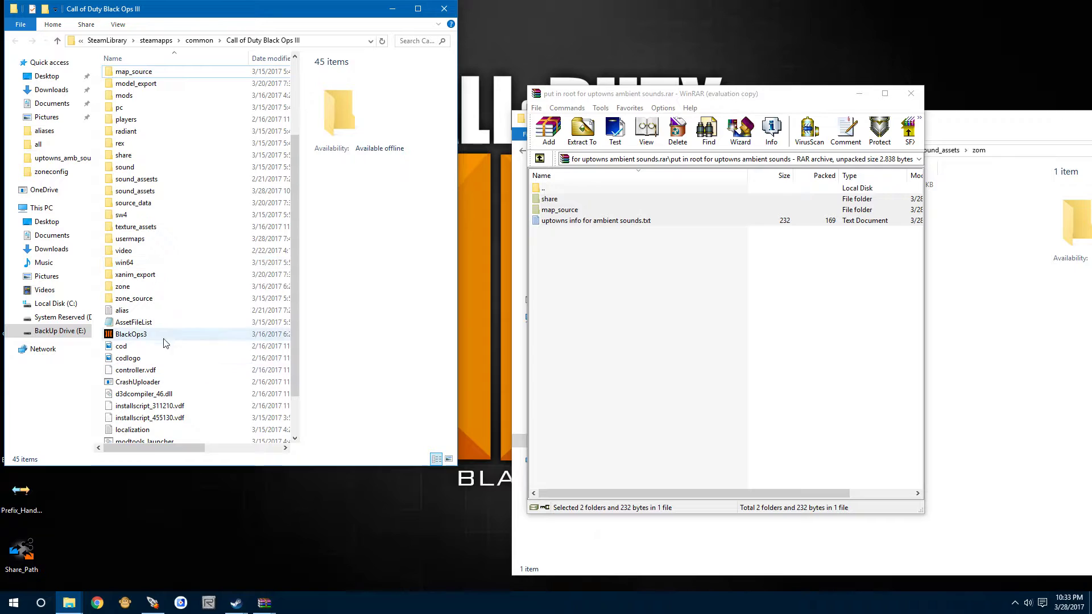
Step: Close the zom folder window and the ambient sounds archive, keeping the game's root folder open
scroll(195, 370, up, 3)
scroll(195, 372, up, 1)
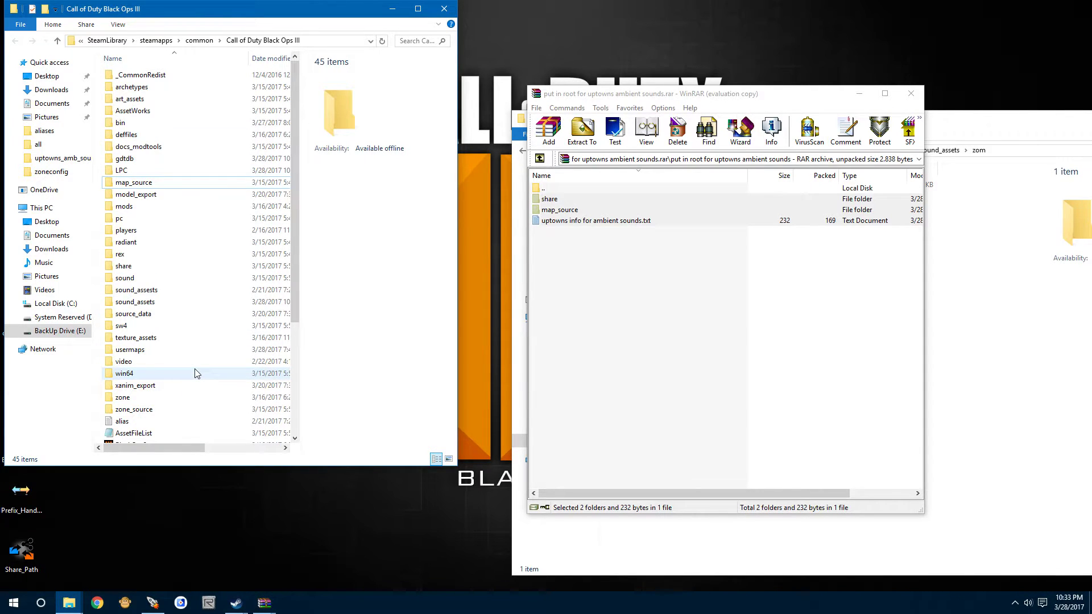
click(937, 393)
drag(760, 128, 521, 142)
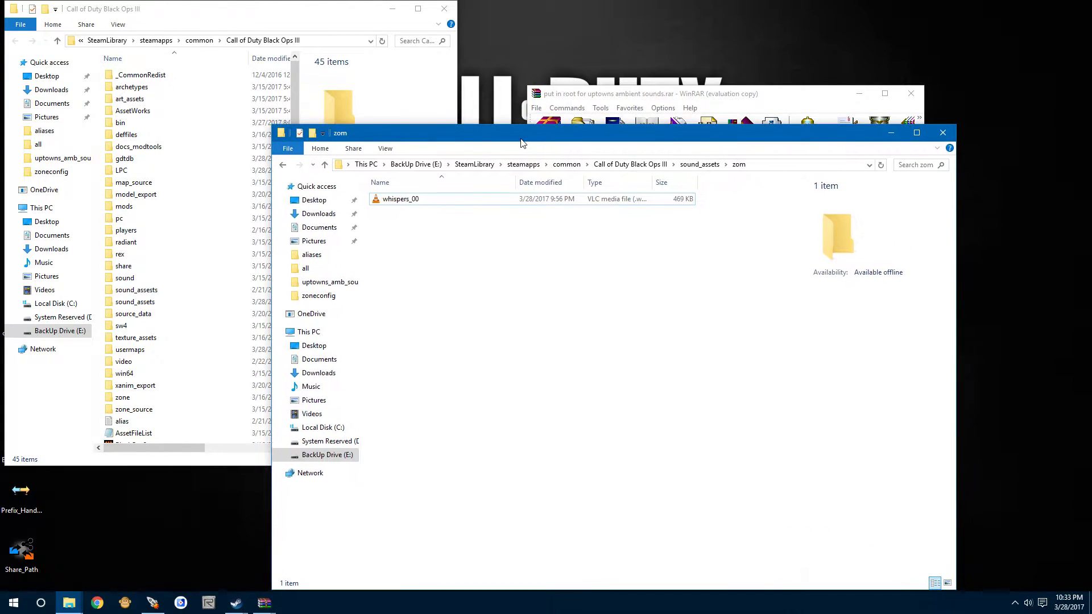
click(942, 135)
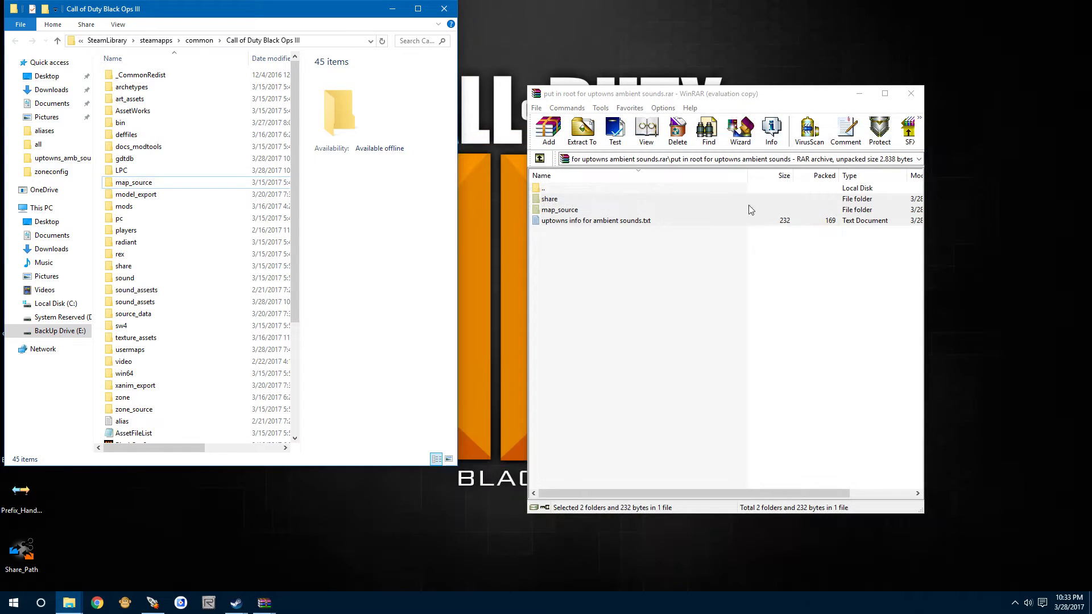
click(911, 95)
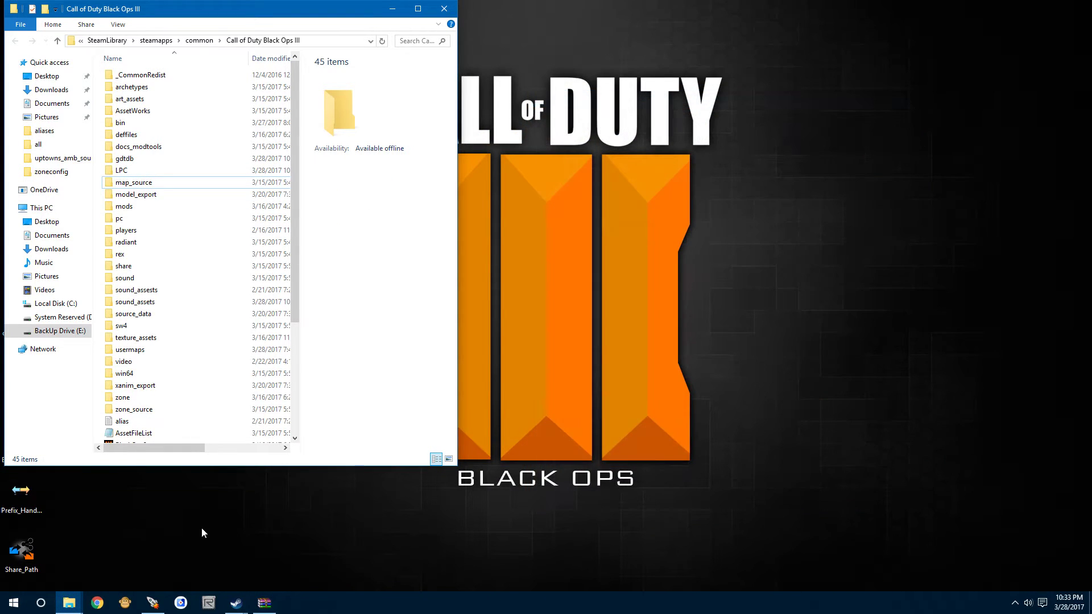
Step: Open uptowns_amb_aliases from the game's share\raw\sound\aliases folder
double_click(141, 269)
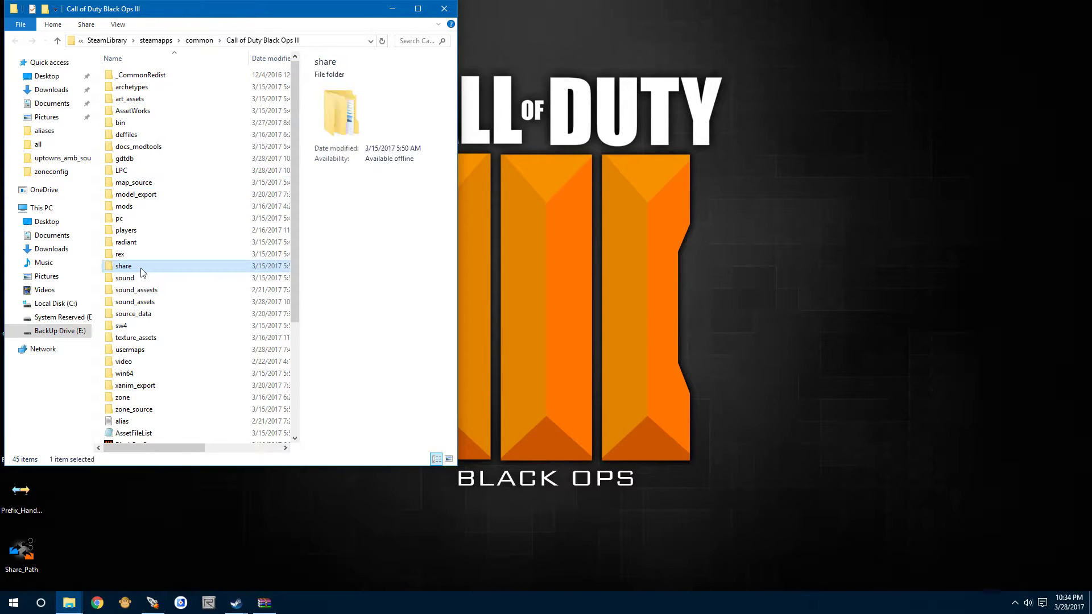
double_click(138, 91)
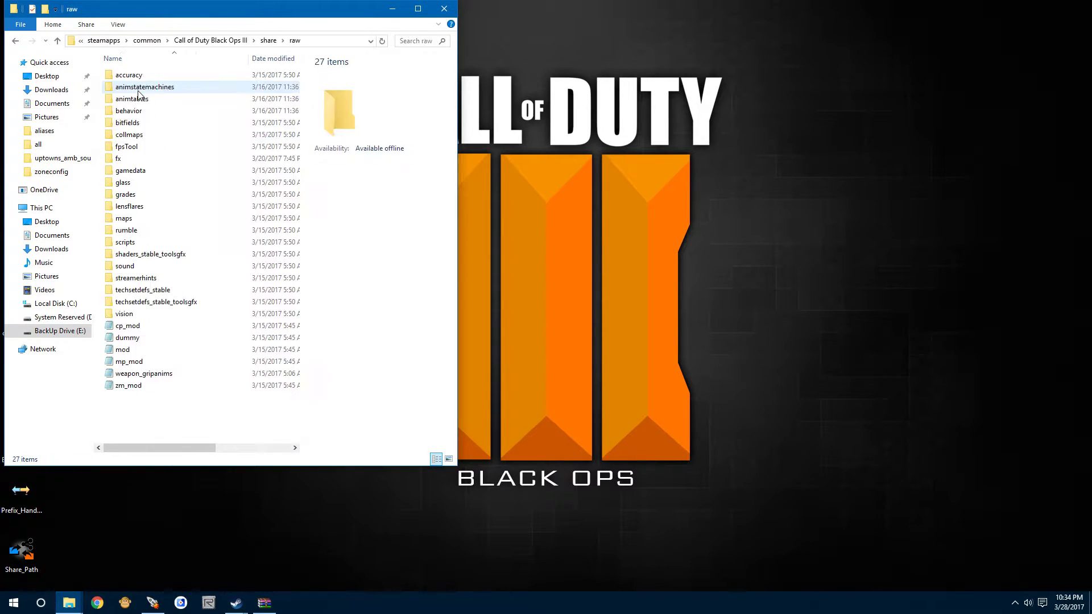
double_click(152, 271)
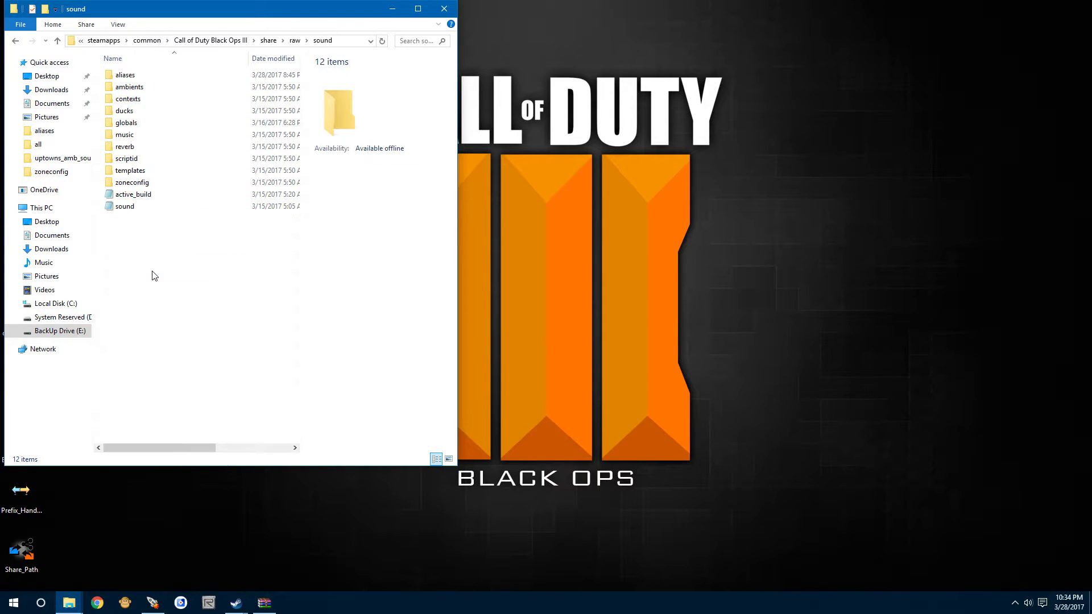
double_click(158, 78)
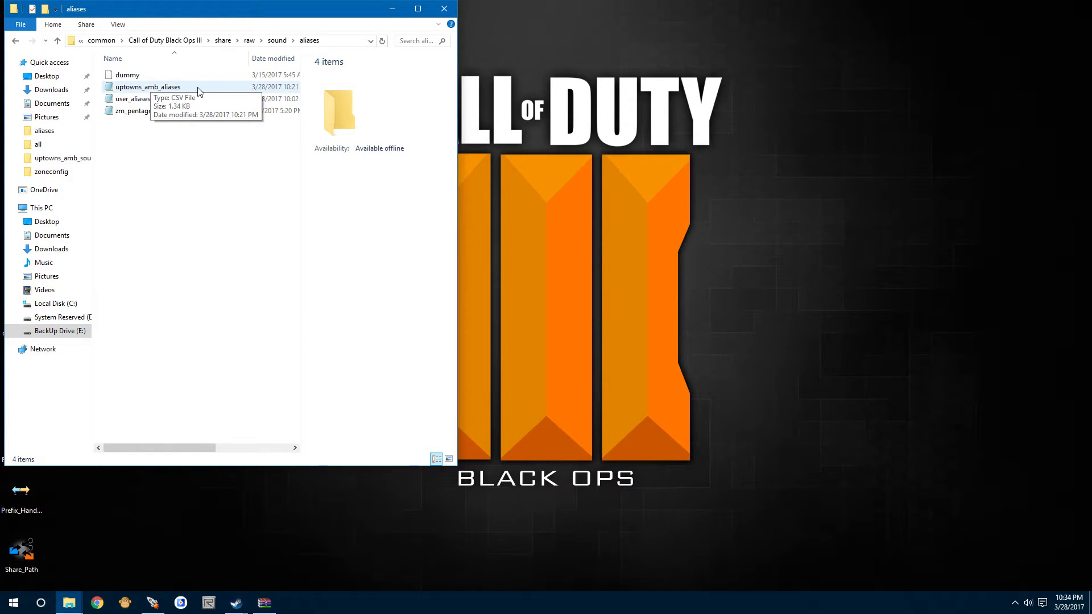
double_click(170, 91)
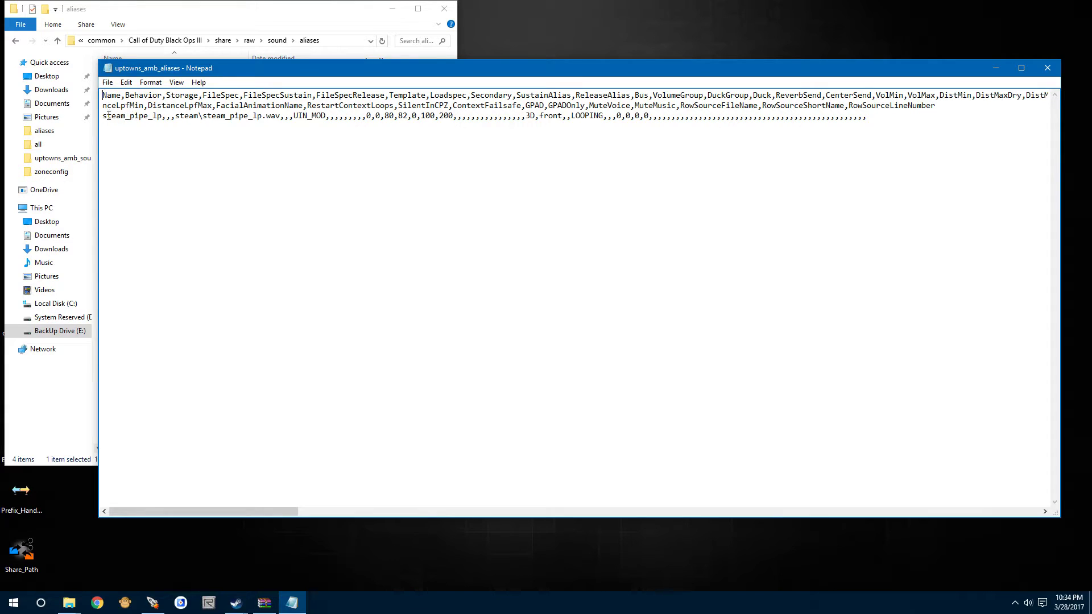
Step: Duplicate the steam_pipe_lp alias row onto the empty line beneath it
drag(102, 115, 870, 139)
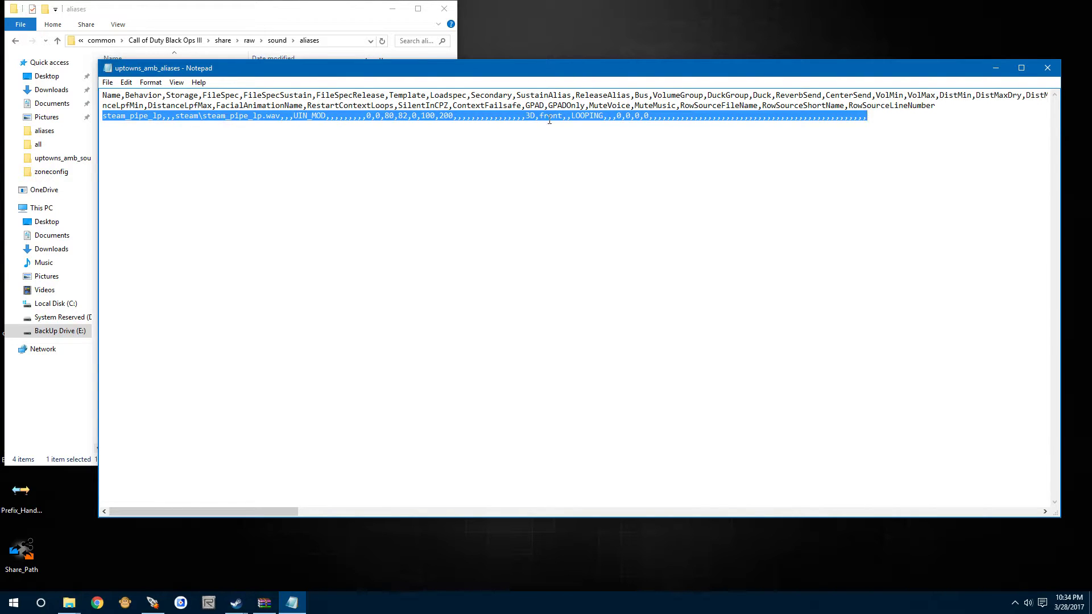
right_click(856, 116)
click(880, 151)
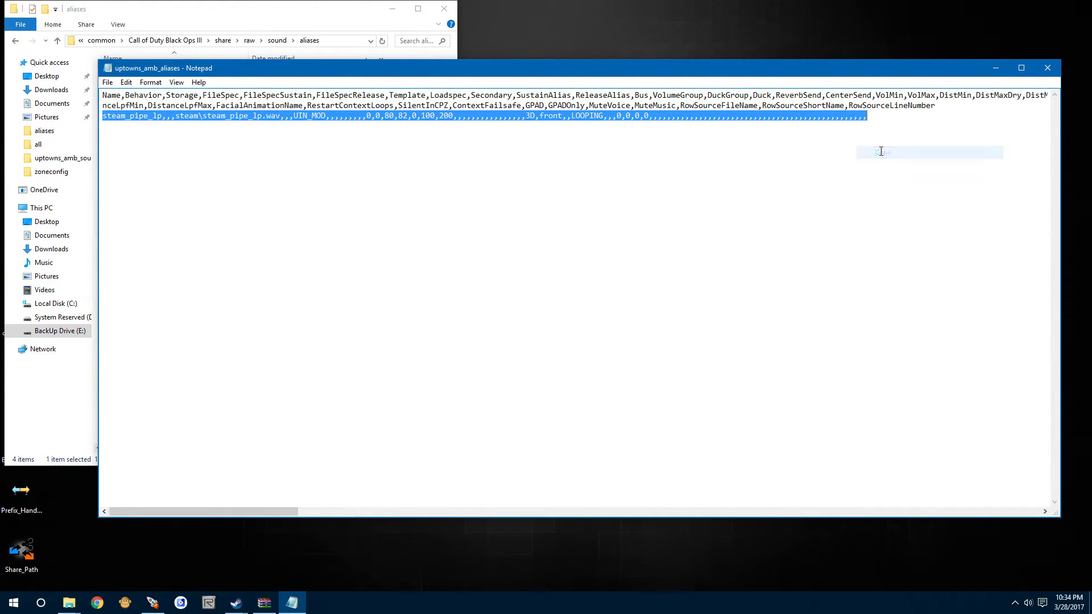
click(872, 121)
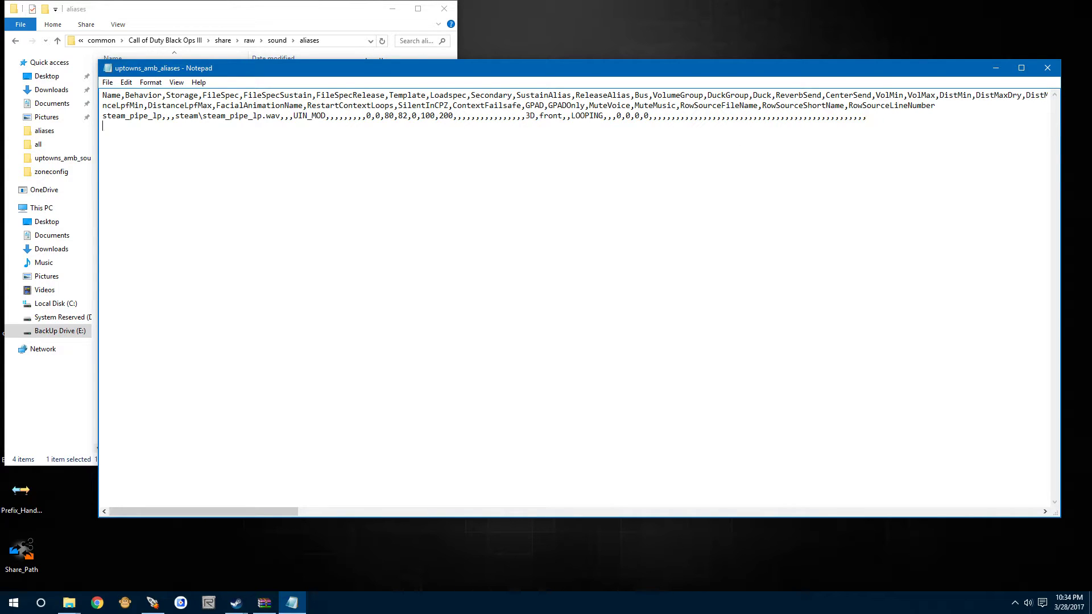
right_click(117, 129)
click(145, 178)
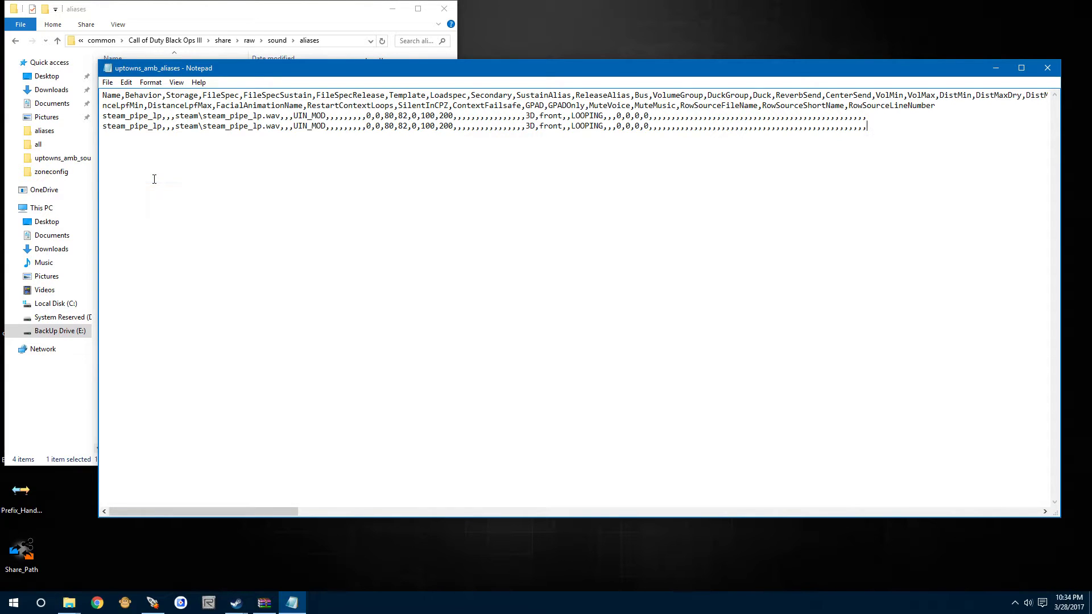
Step: Set the alias file aside and open the zom folder inside the Call of Duty Black Ops III sound_assets folder
drag(265, 69, 419, 296)
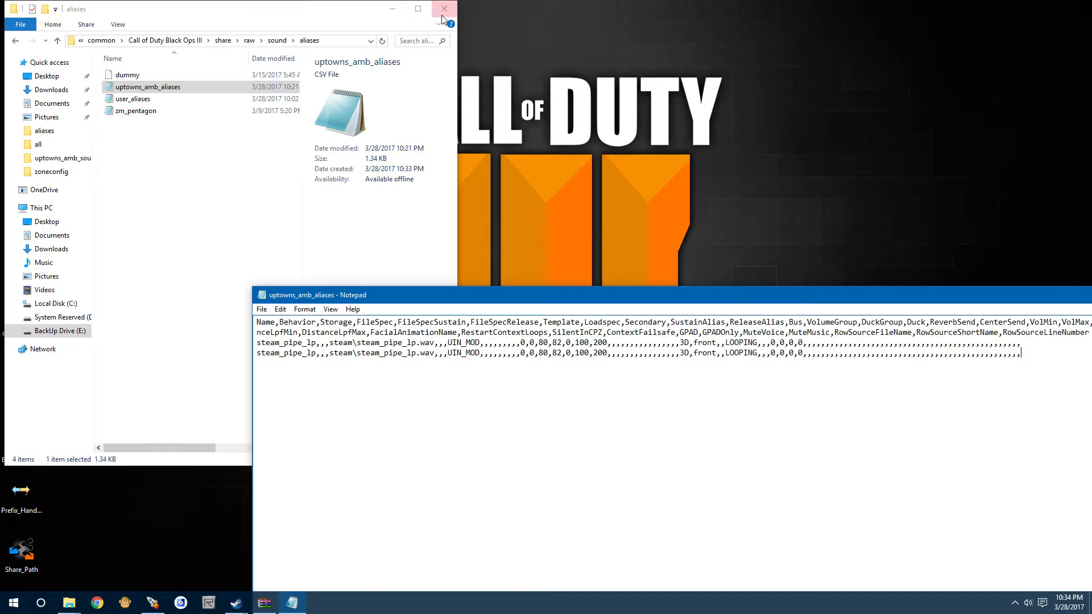
click(392, 9)
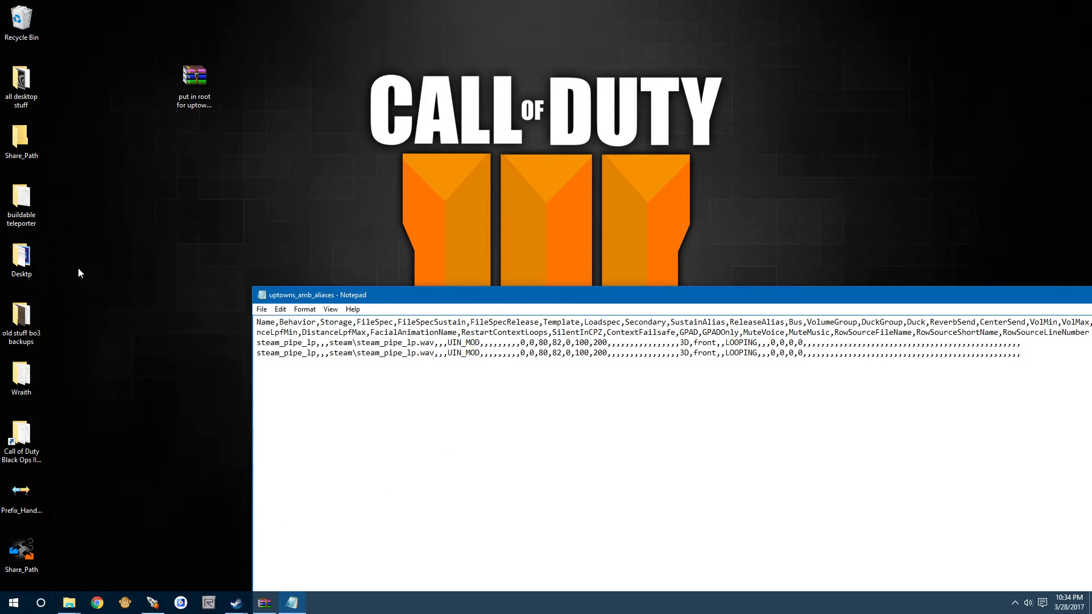
double_click(21, 434)
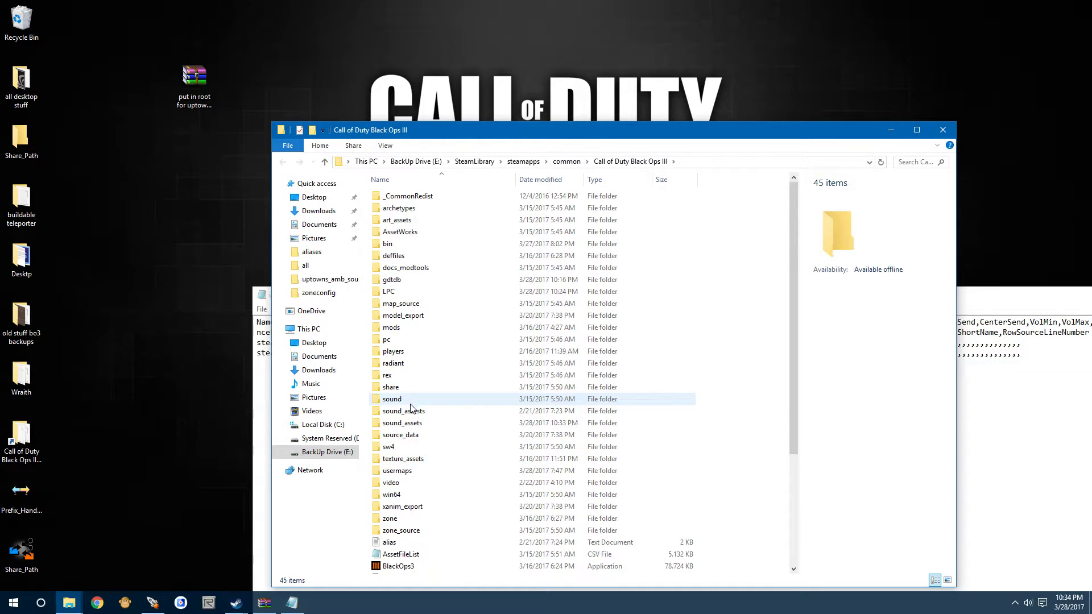
double_click(413, 423)
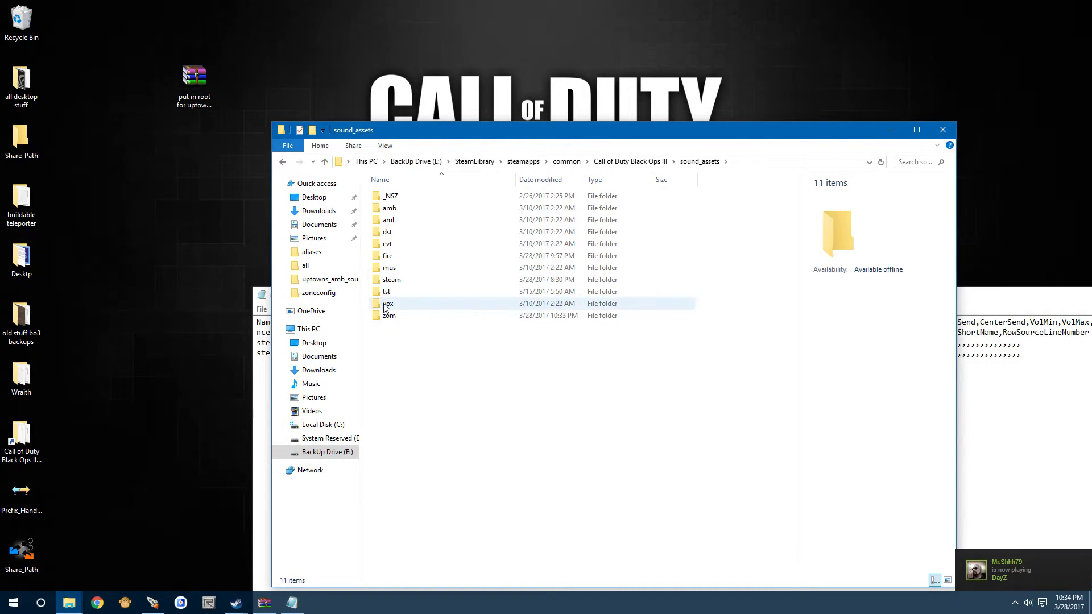
double_click(407, 317)
Step: Copy the file name of whispers_00 in the zom folder without renaming the file
click(391, 197)
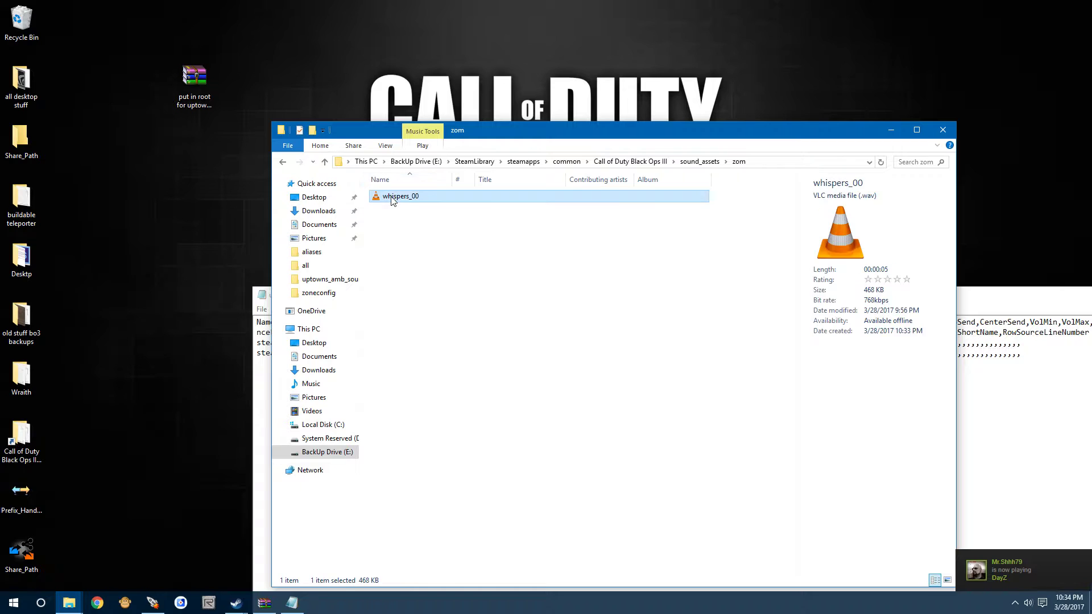
right_click(392, 199)
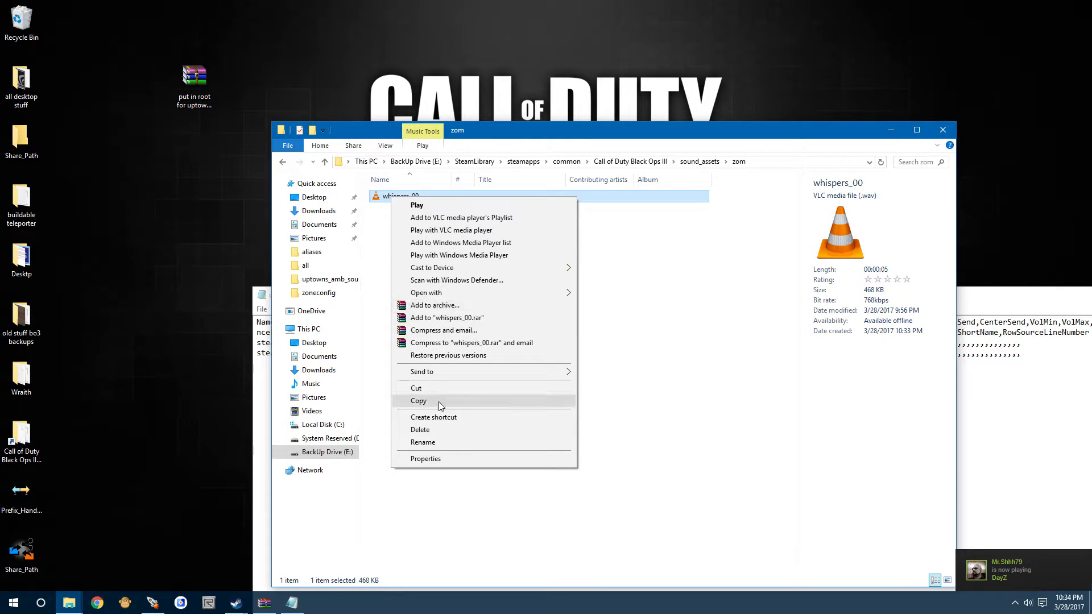
click(423, 442)
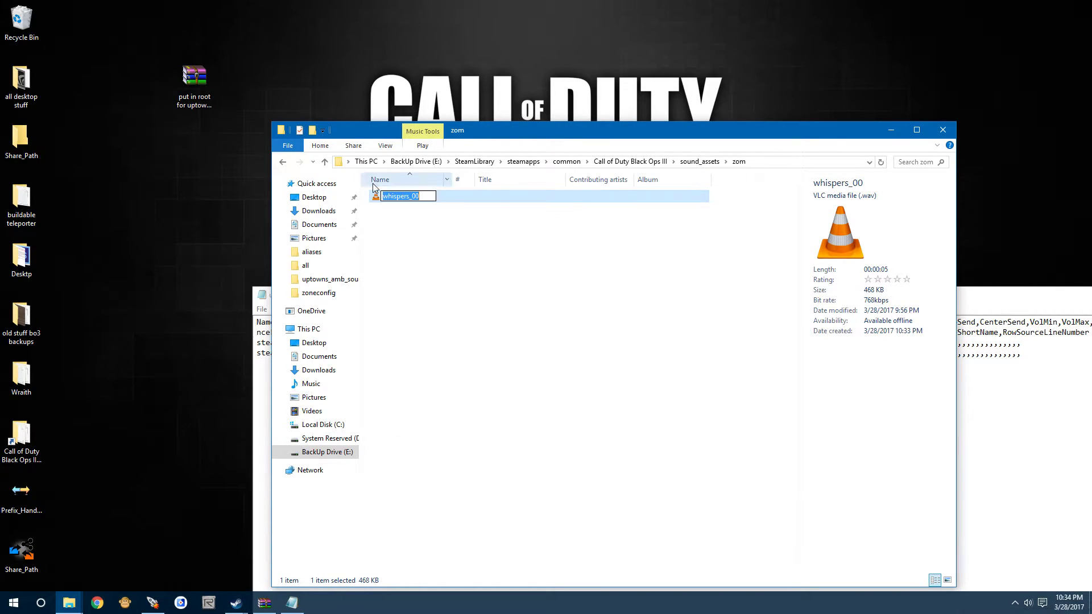
right_click(394, 194)
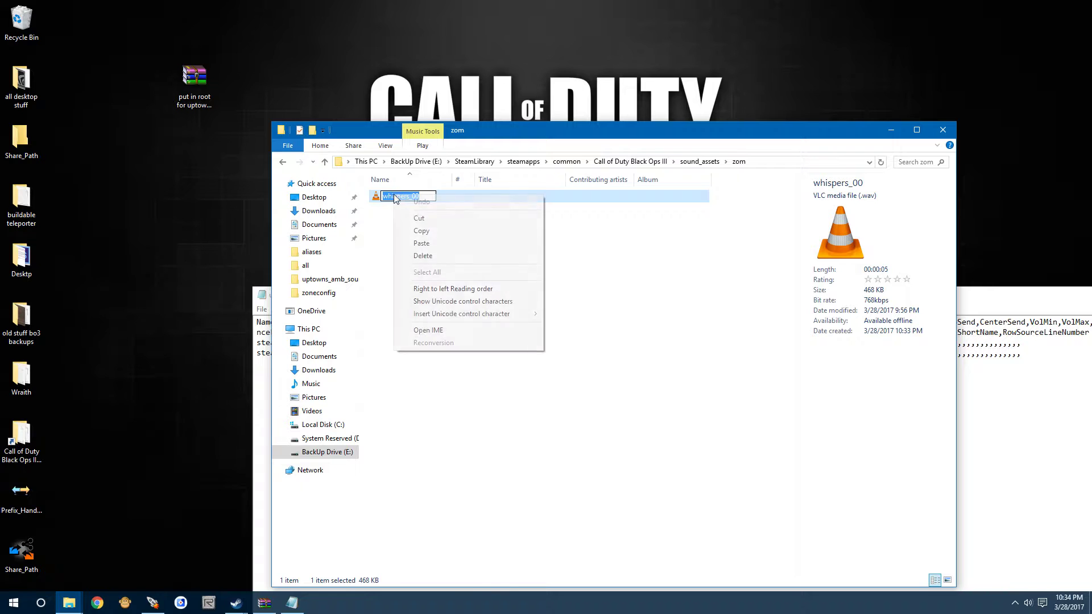
click(433, 231)
click(568, 331)
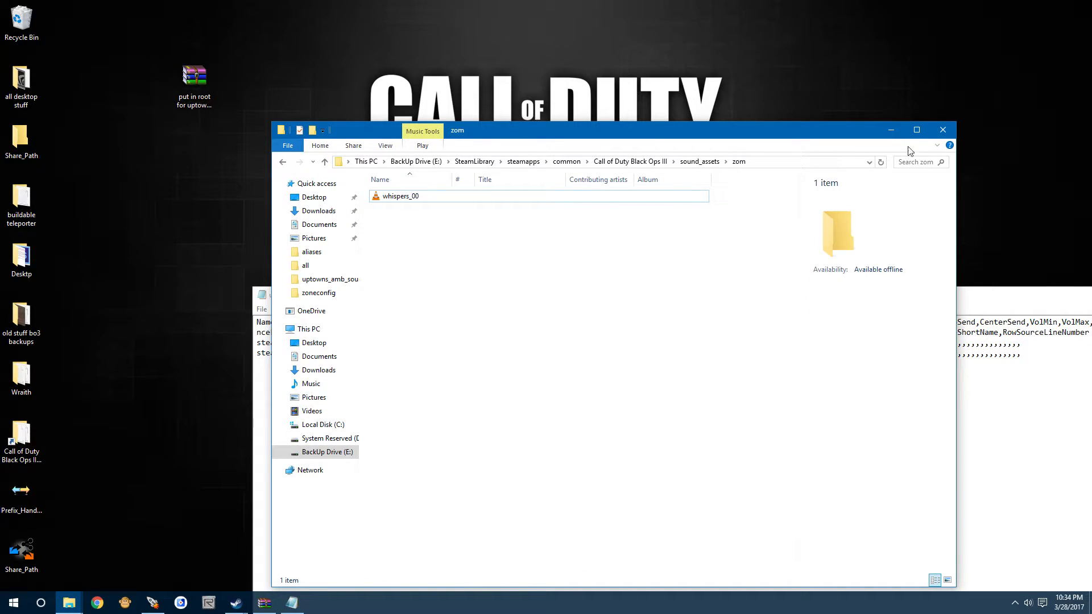
Step: Move the zom folder window aside and replace the alias name in the duplicated row with the copied whispers_00
drag(839, 134, 77, 96)
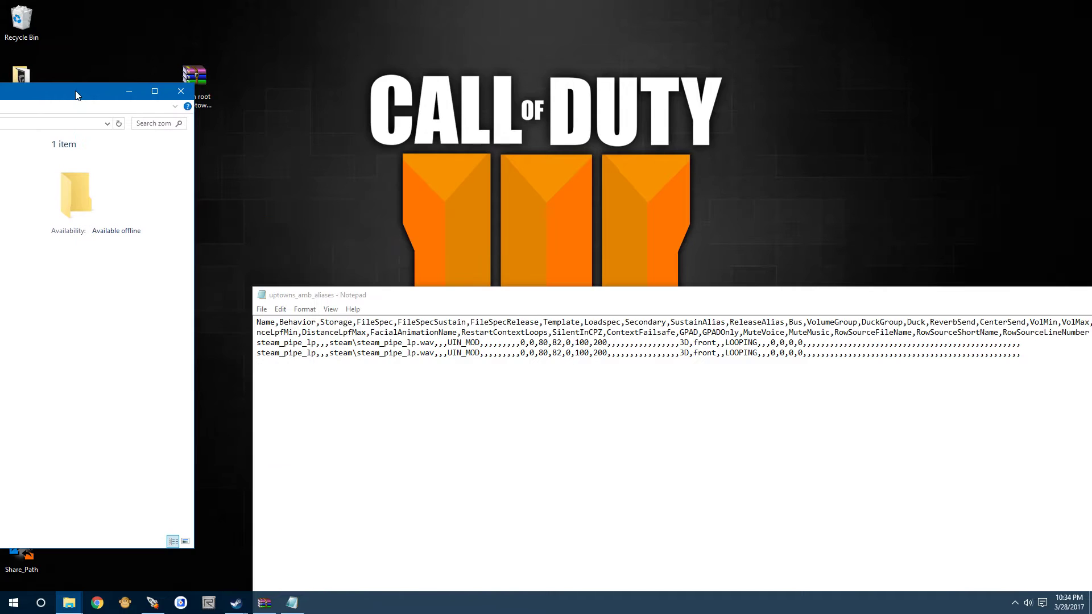
drag(315, 354, 258, 354)
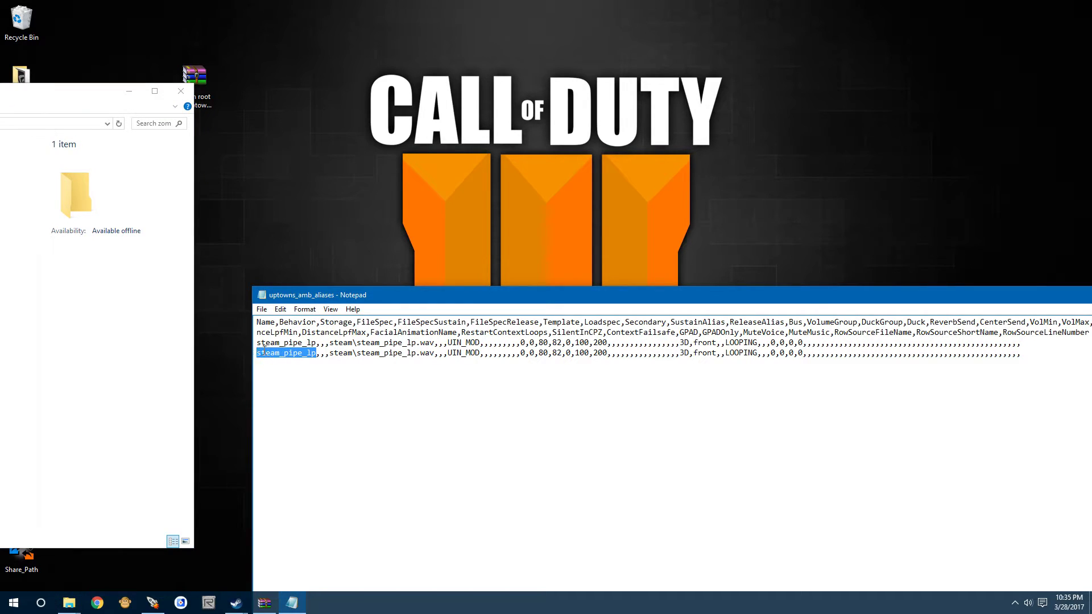
right_click(264, 352)
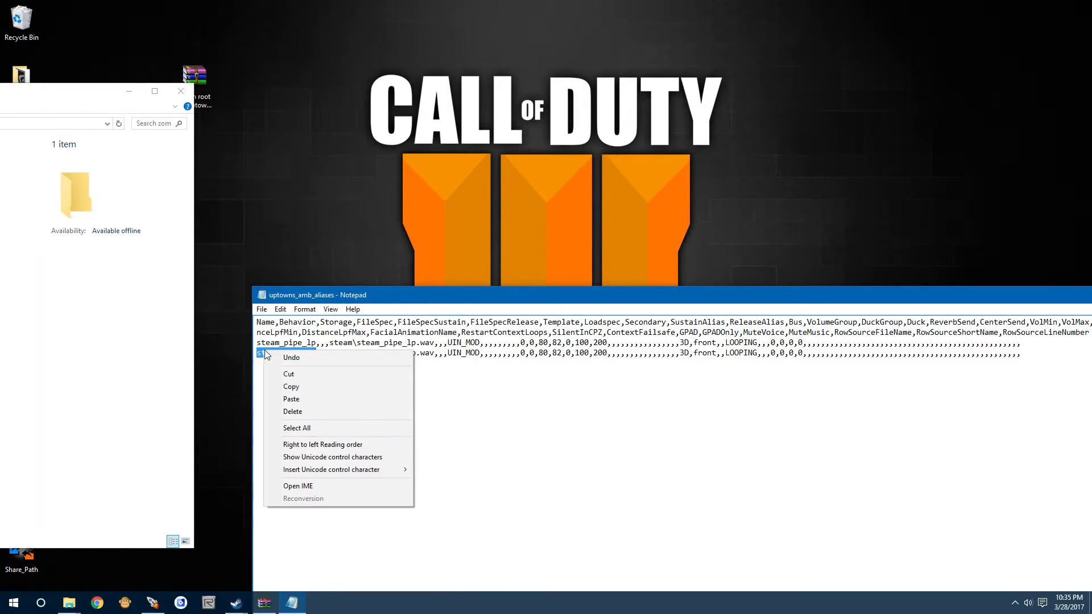
click(303, 399)
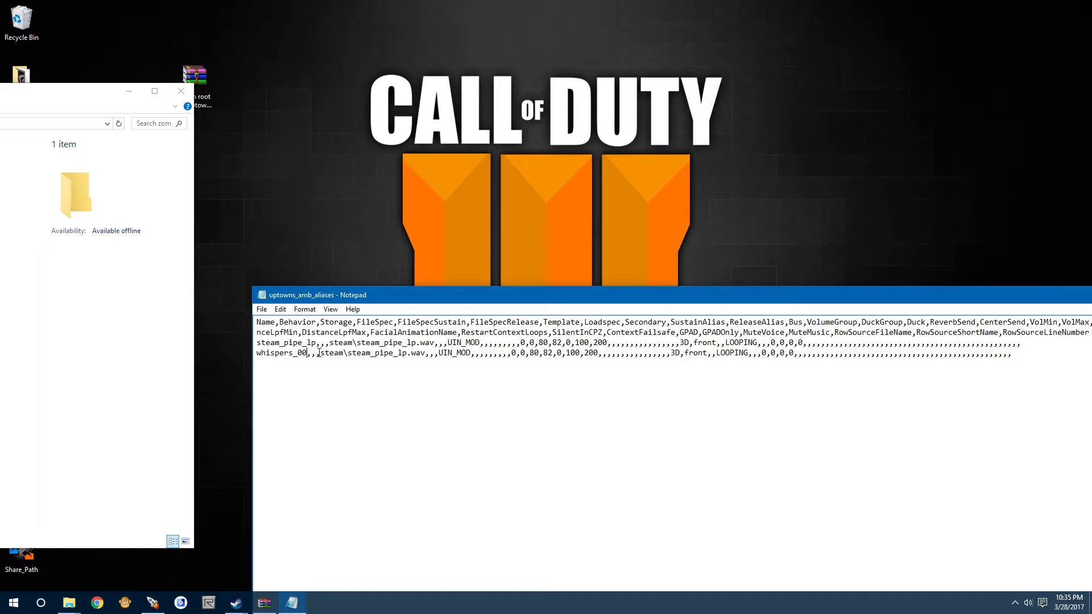
Step: Change the whispers_00 row's sound path to zom\whispers_00.wav and save the alias file
drag(320, 354, 424, 358)
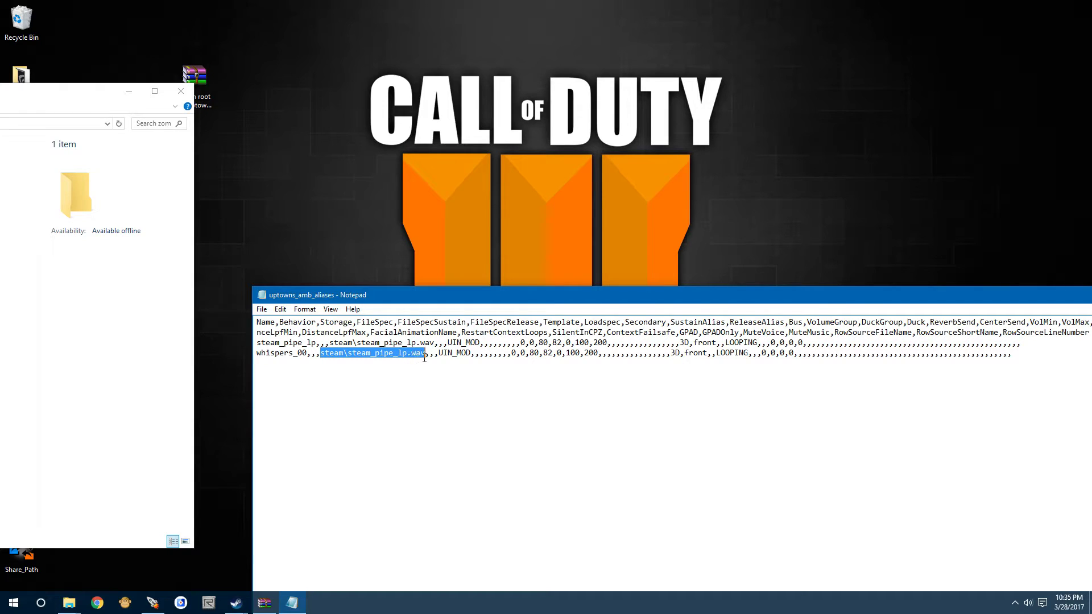
click(344, 355)
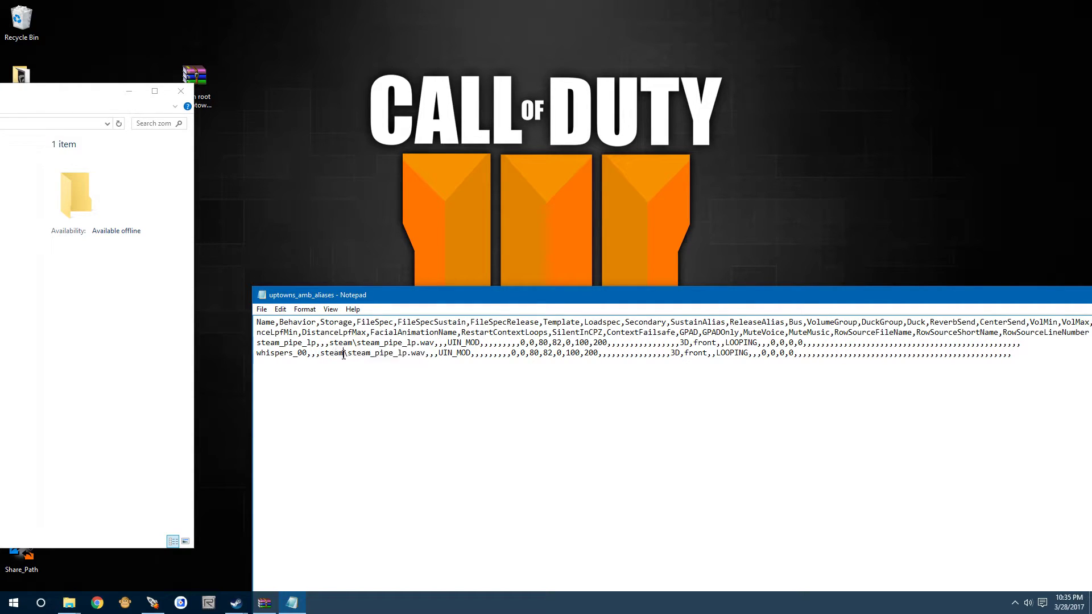
drag(344, 355, 319, 355)
text(zom)
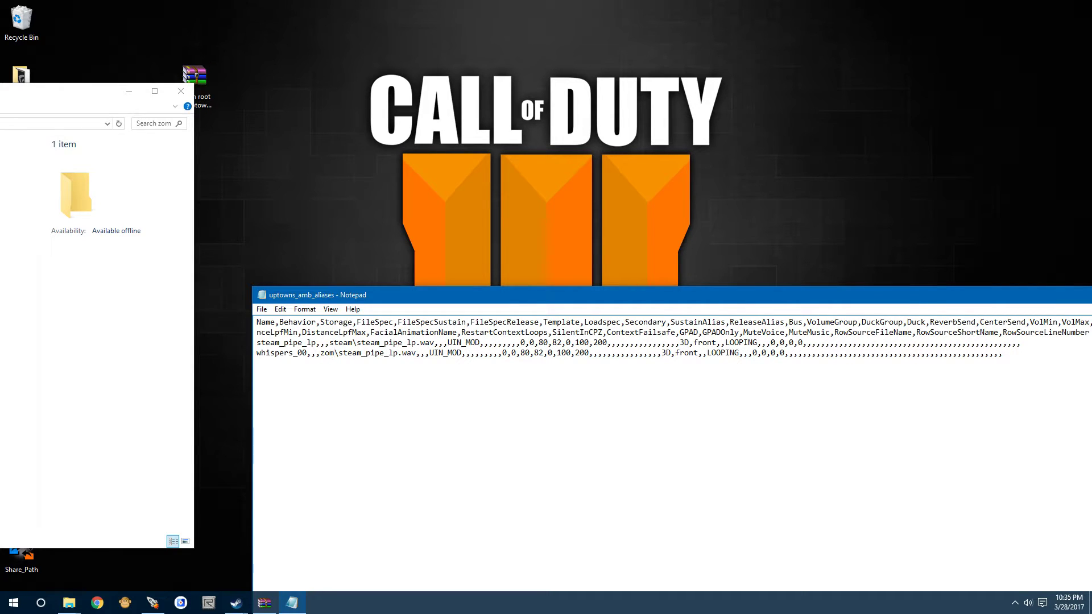
drag(397, 354, 339, 354)
right_click(345, 358)
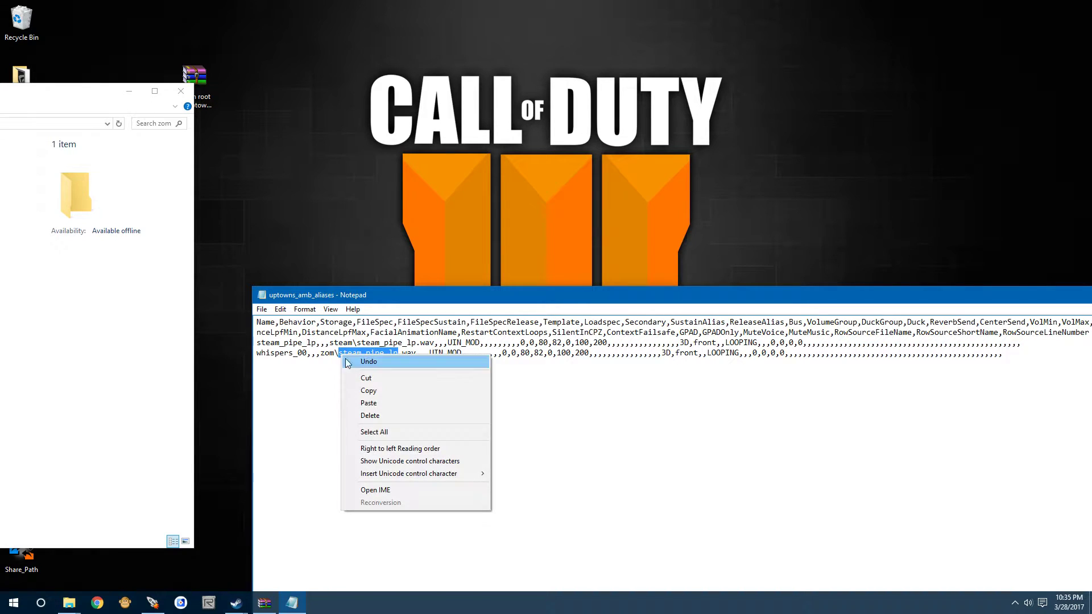
click(368, 403)
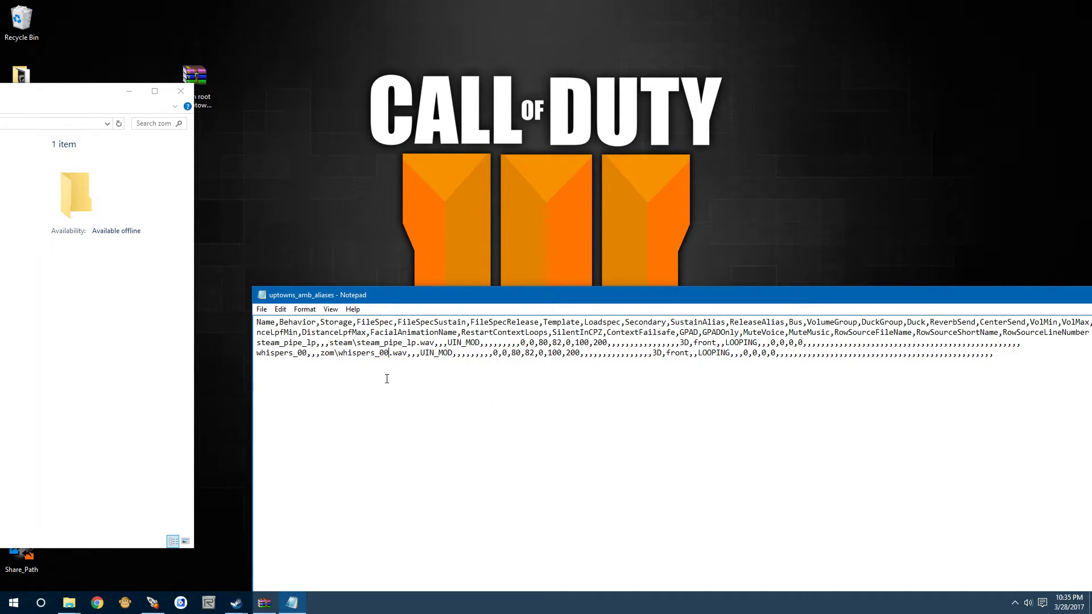
click(262, 309)
click(290, 344)
drag(730, 354, 699, 354)
click(709, 354)
drag(730, 353, 698, 353)
click(575, 392)
Step: Set the two distance values after 80,82,0 in the whispers_00 row to 300 and 300
double_click(550, 353)
text(300)
drag(566, 352, 579, 351)
text(300)
drag(519, 354, 535, 353)
drag(257, 322, 1090, 330)
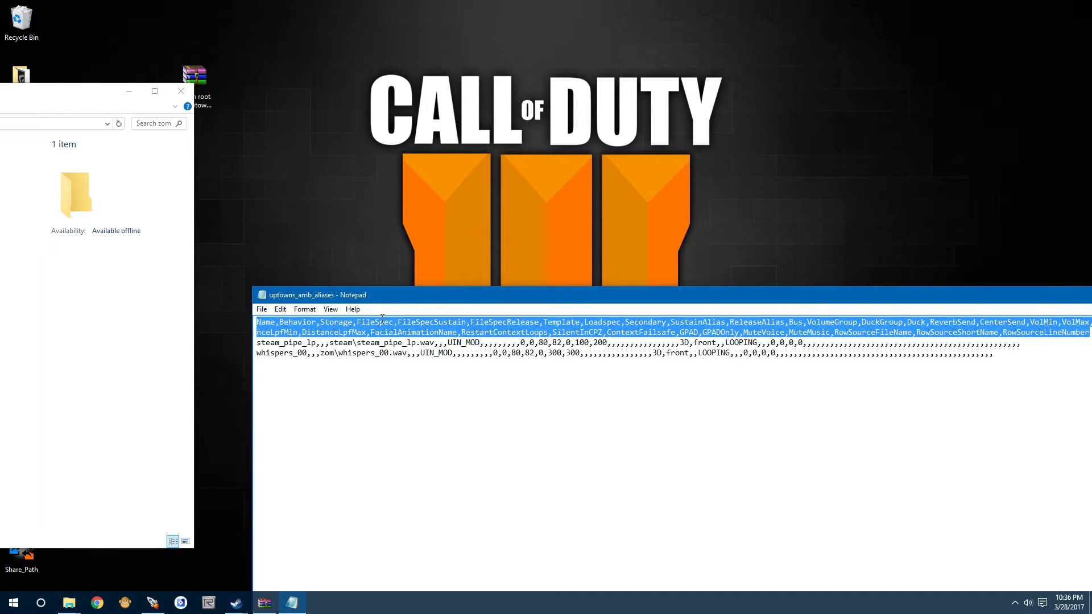
click(321, 354)
drag(321, 353, 407, 353)
click(378, 445)
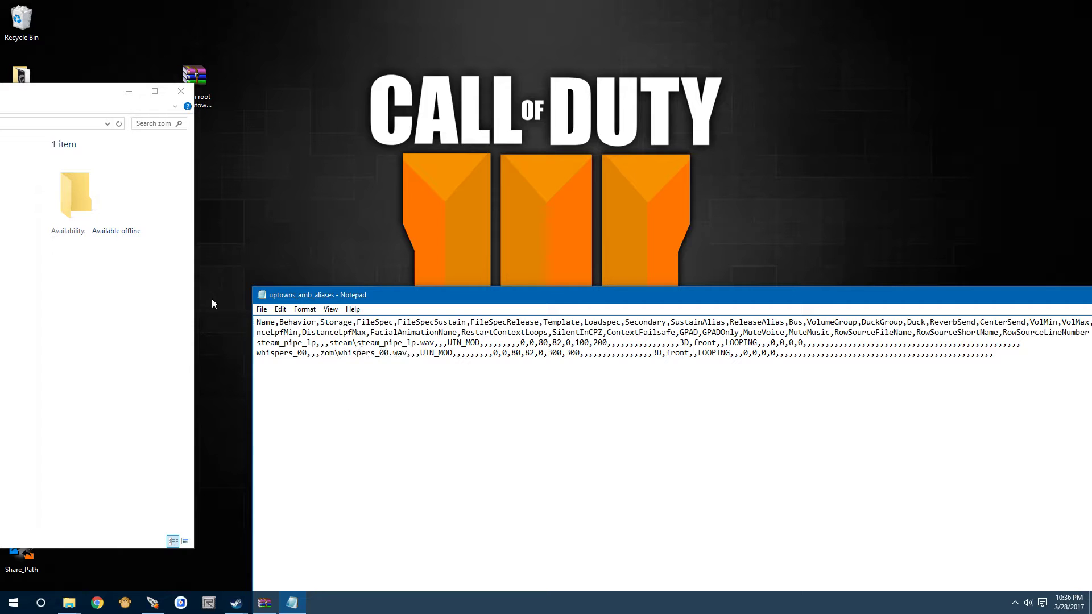
Step: Save the uptowns_amb_aliases file and close it
click(260, 309)
click(270, 346)
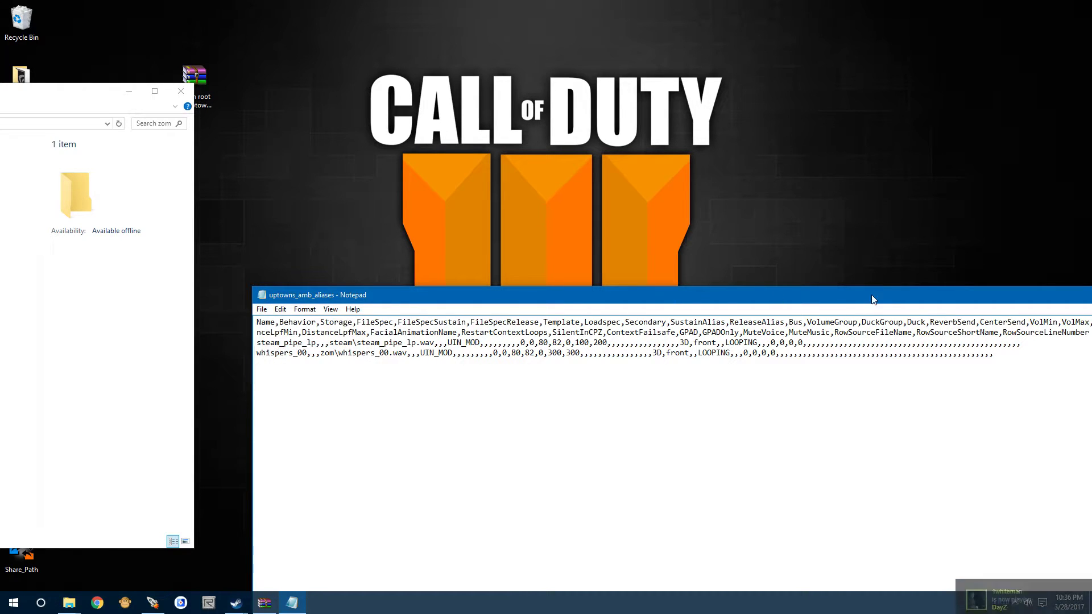
drag(904, 301, 741, 78)
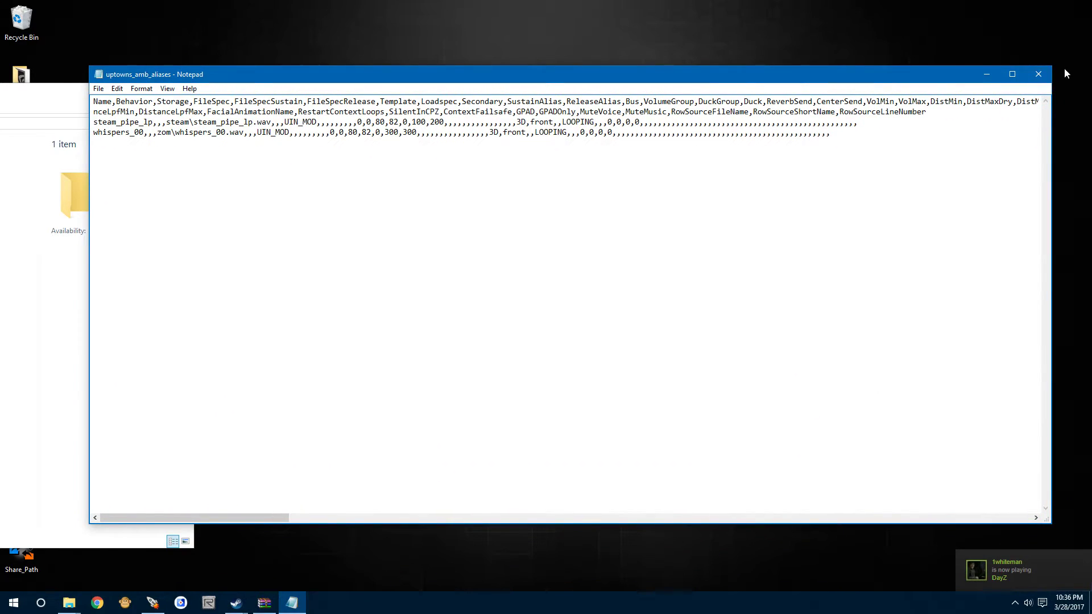
click(1038, 75)
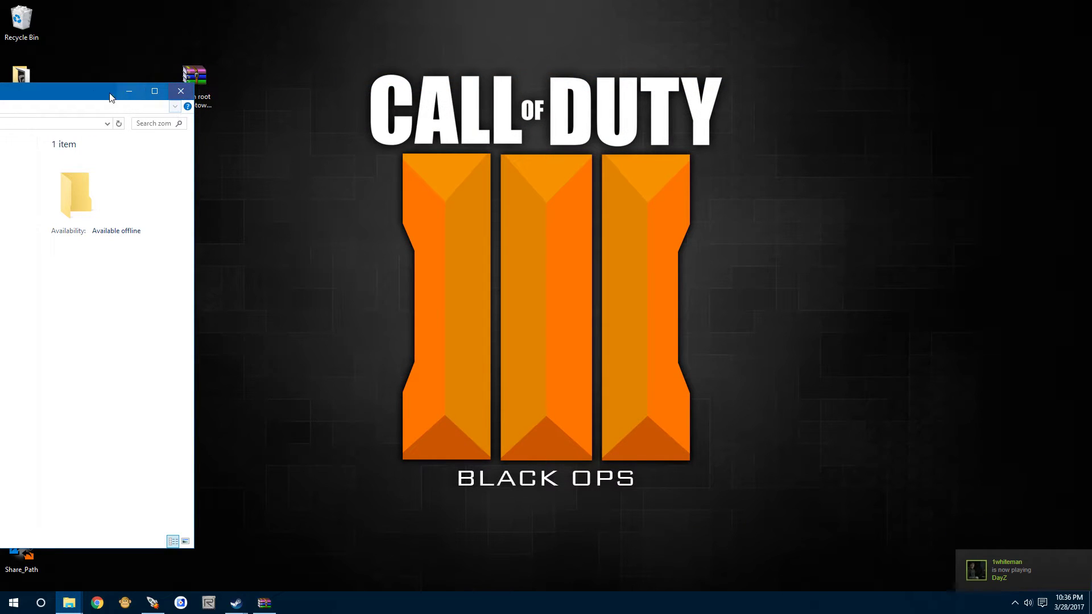
Step: Bring the zom folder window back into view and check the folder's place and contents within sound_assets
drag(88, 95, 737, 70)
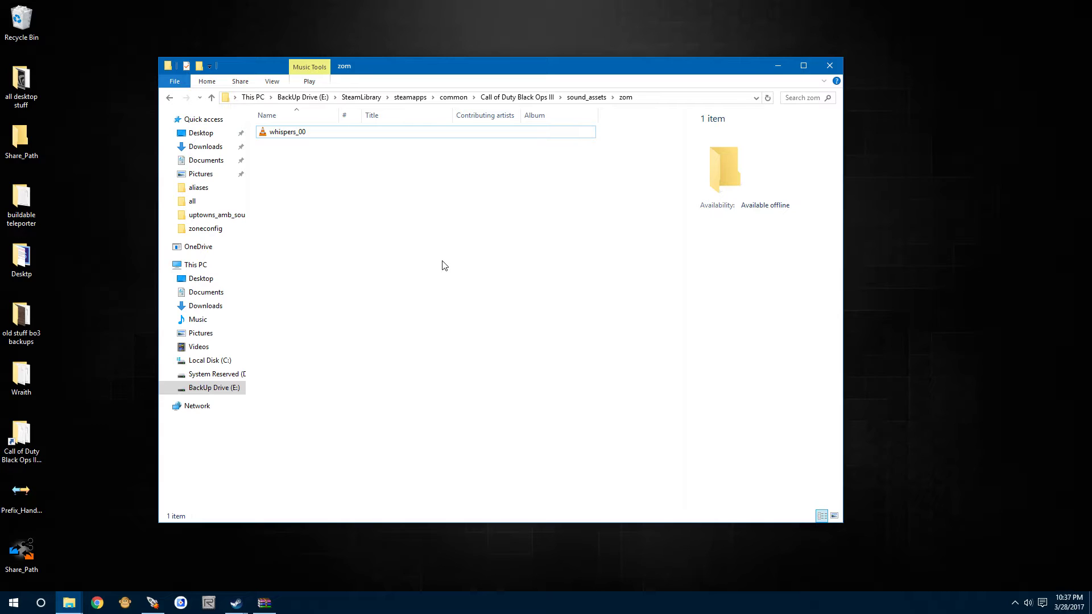
click(169, 98)
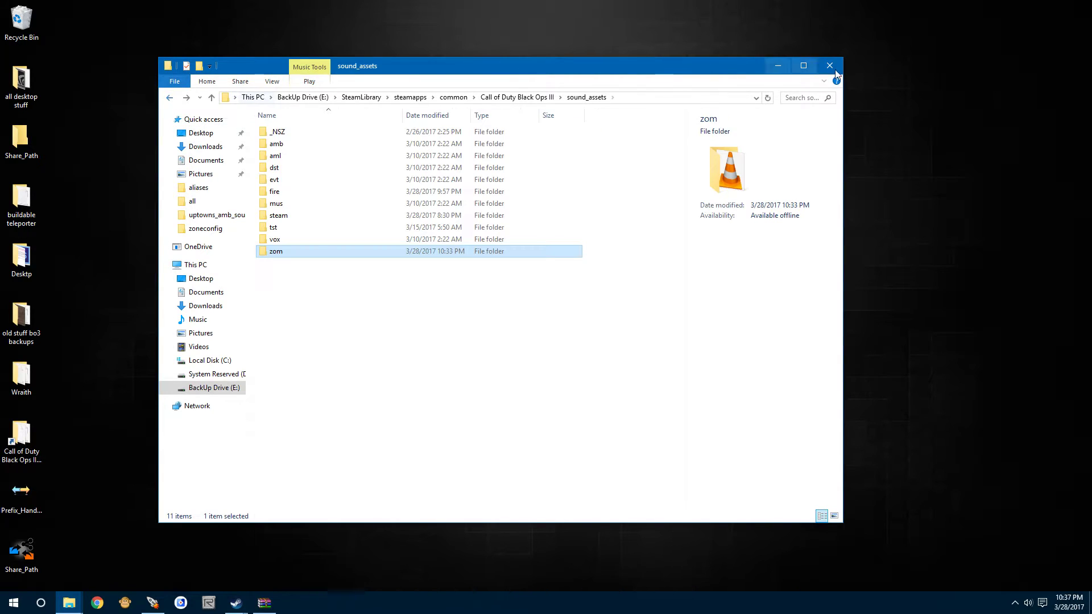
double_click(355, 251)
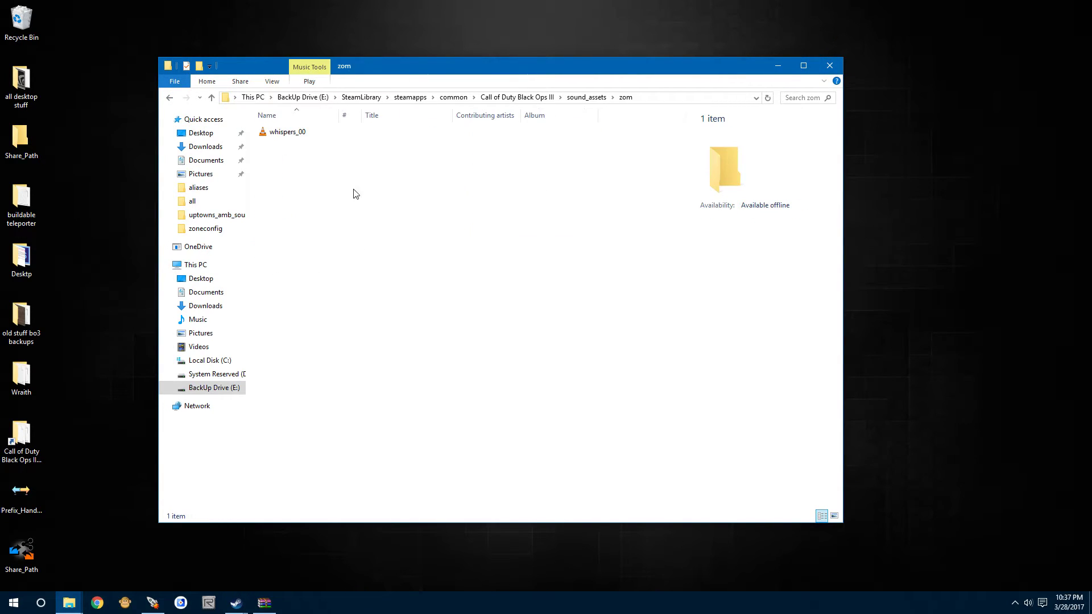
Step: Open uptowns info for ambient sounds.txt from the put in root for uptowns ambient sounds archive on the desktop
drag(452, 63, 898, 158)
double_click(176, 83)
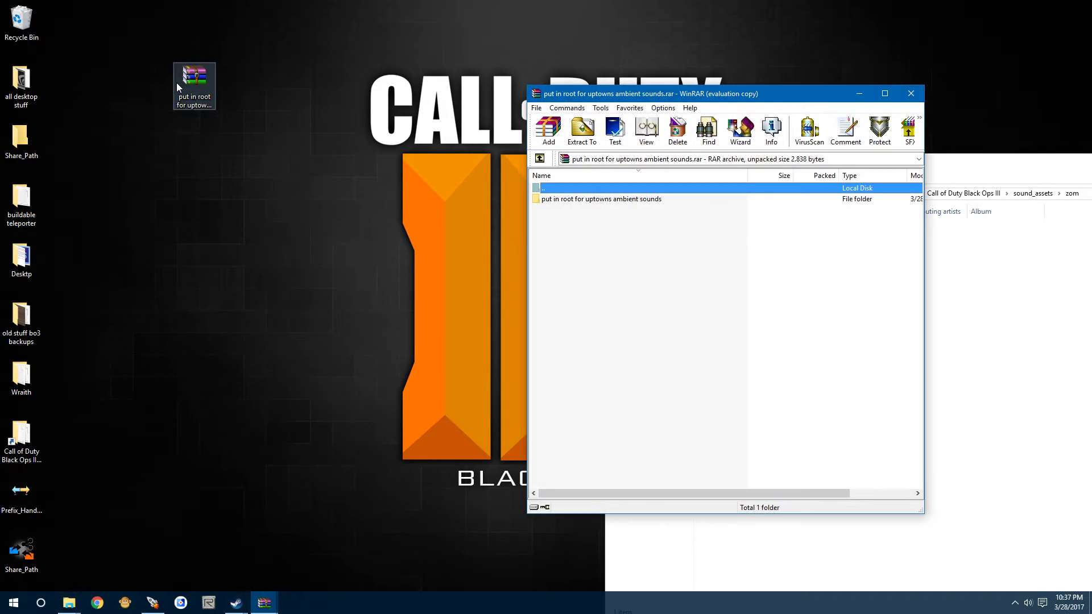
double_click(561, 198)
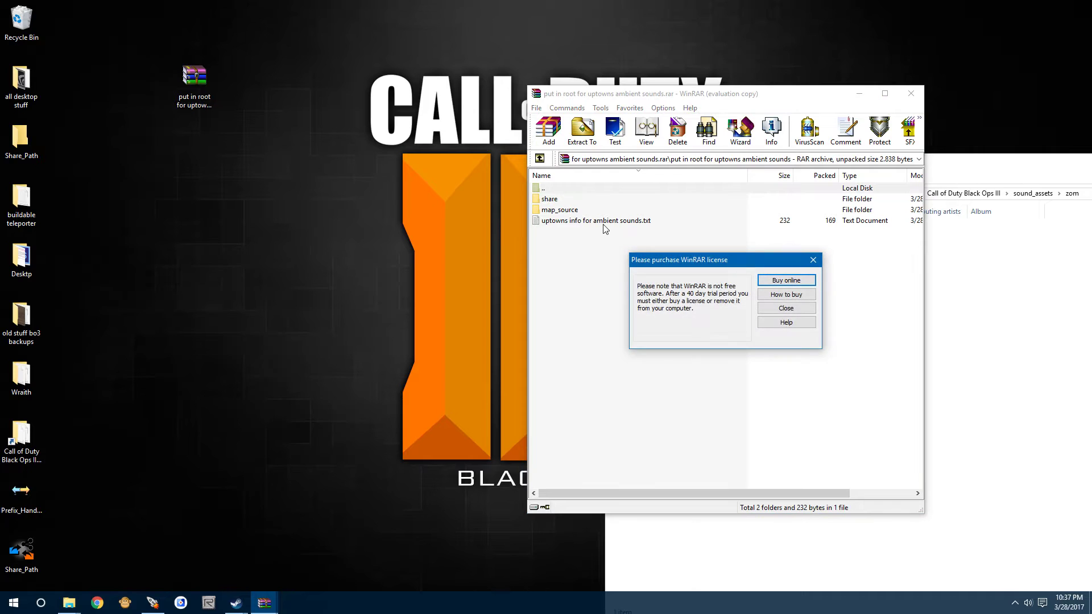
click(813, 260)
double_click(616, 221)
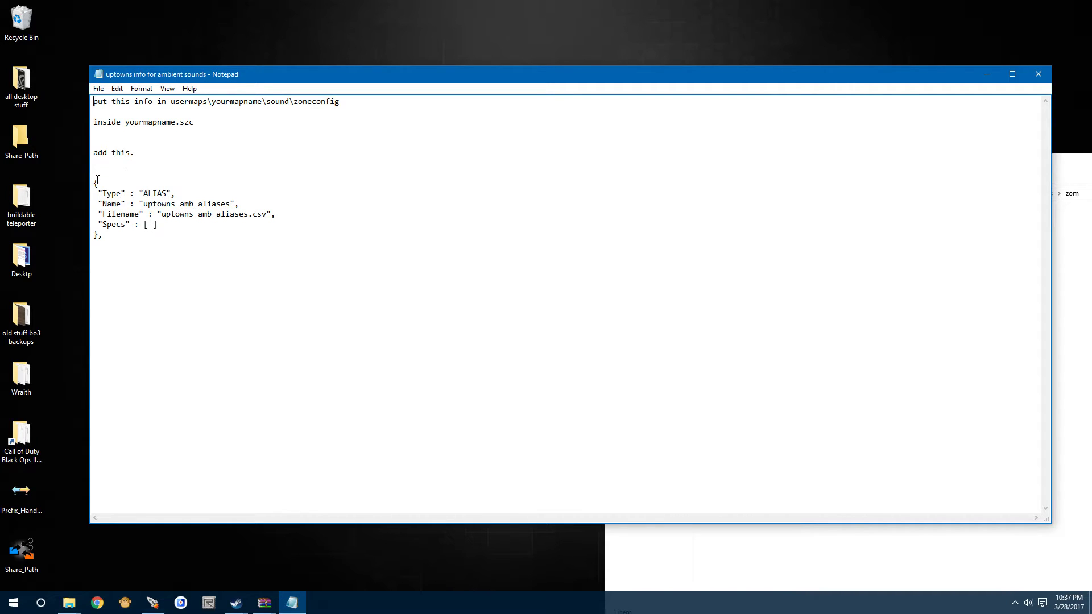
Step: Copy the whole uptowns_amb_aliases ALIAS block from the info text, including its braces and trailing comma
drag(94, 182, 102, 240)
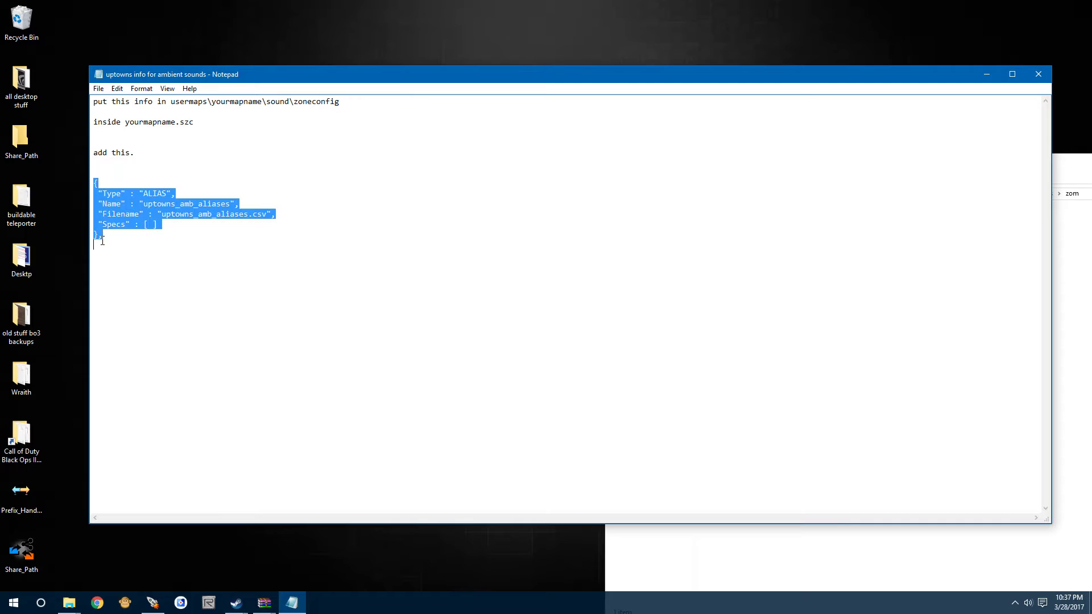
right_click(110, 211)
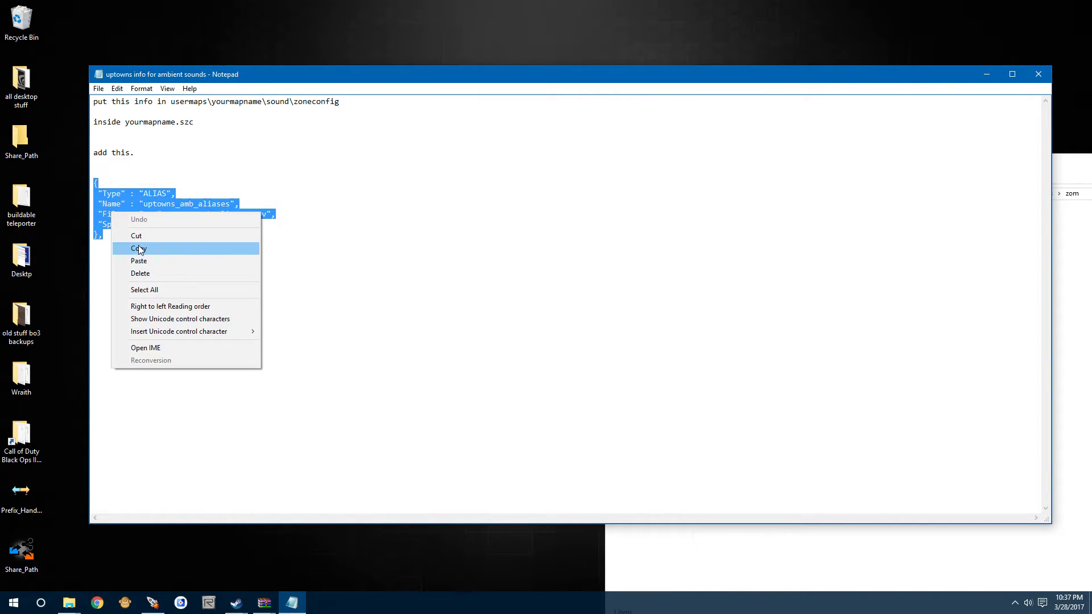
click(140, 246)
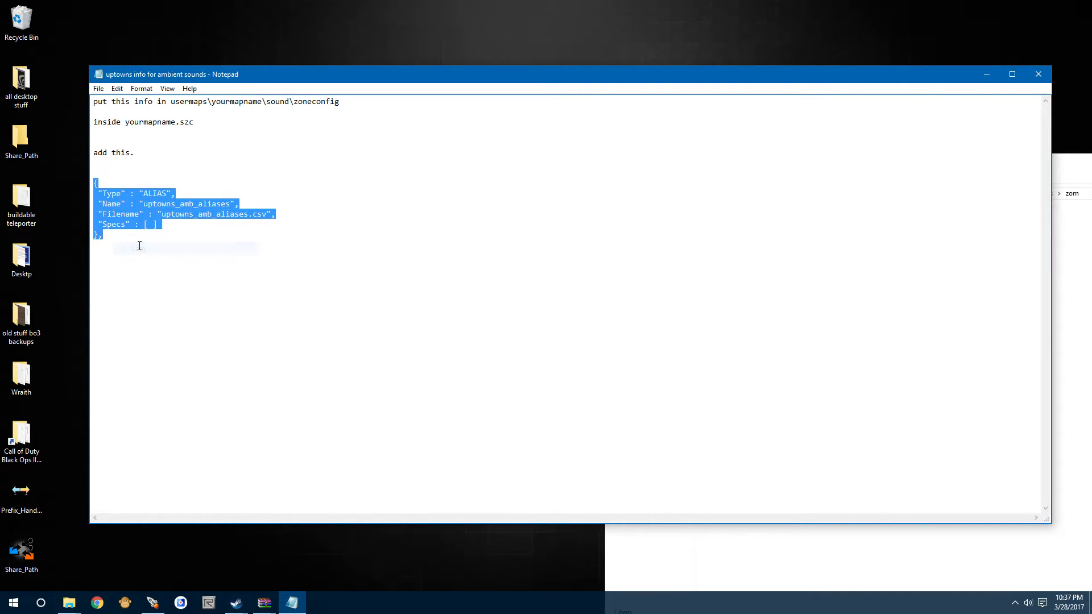
Step: From the Mod Tools Launcher, go to the zm_amb_sound map folder and open the zm_amb_sound SZC file in sound\zoneconfig
click(152, 603)
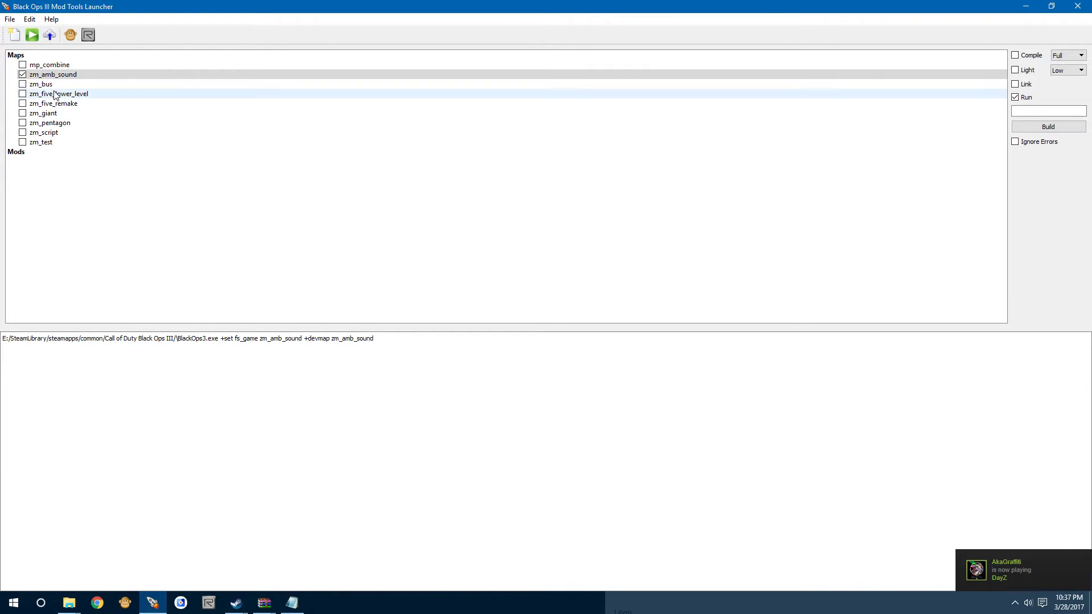
right_click(104, 74)
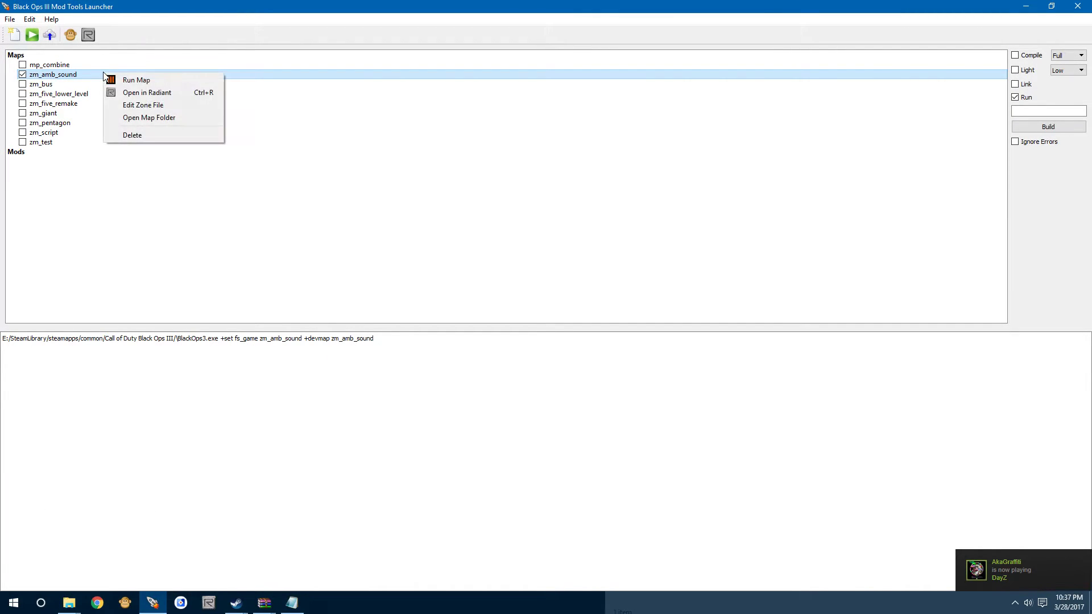
click(135, 118)
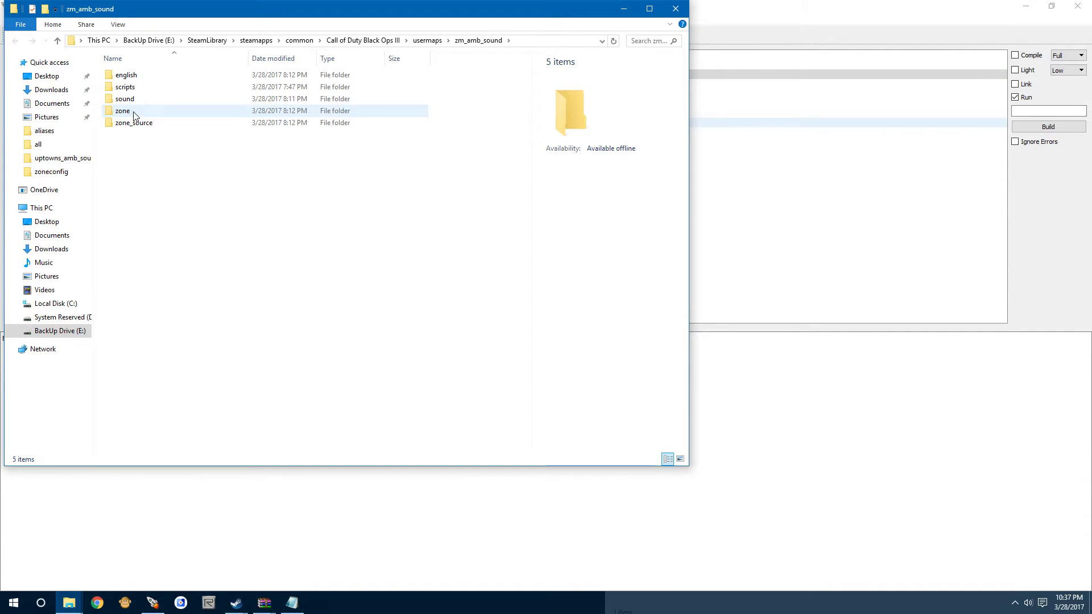
double_click(132, 99)
double_click(135, 89)
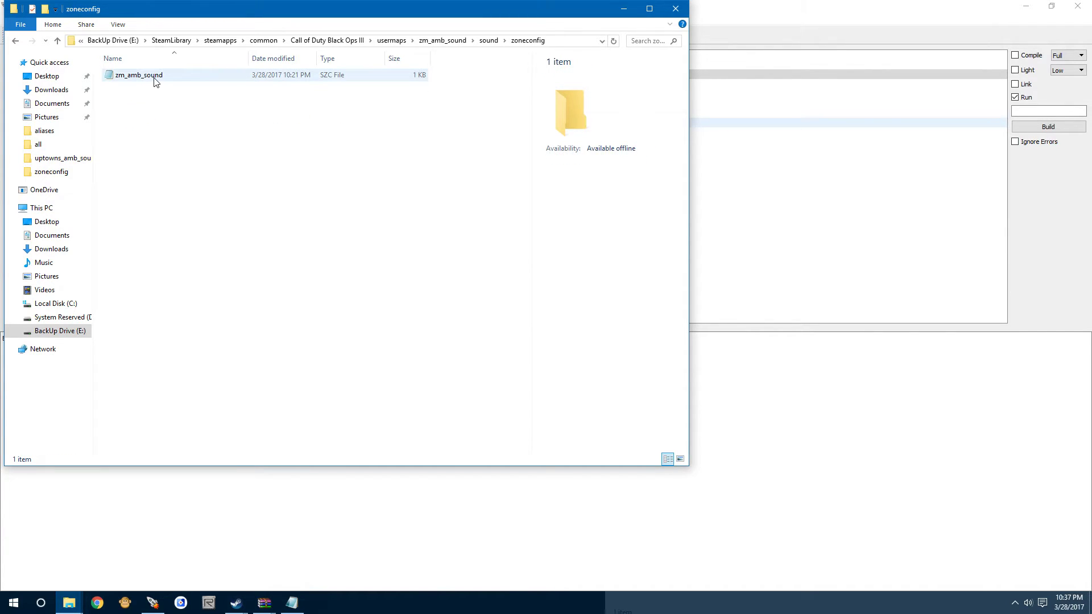
double_click(323, 76)
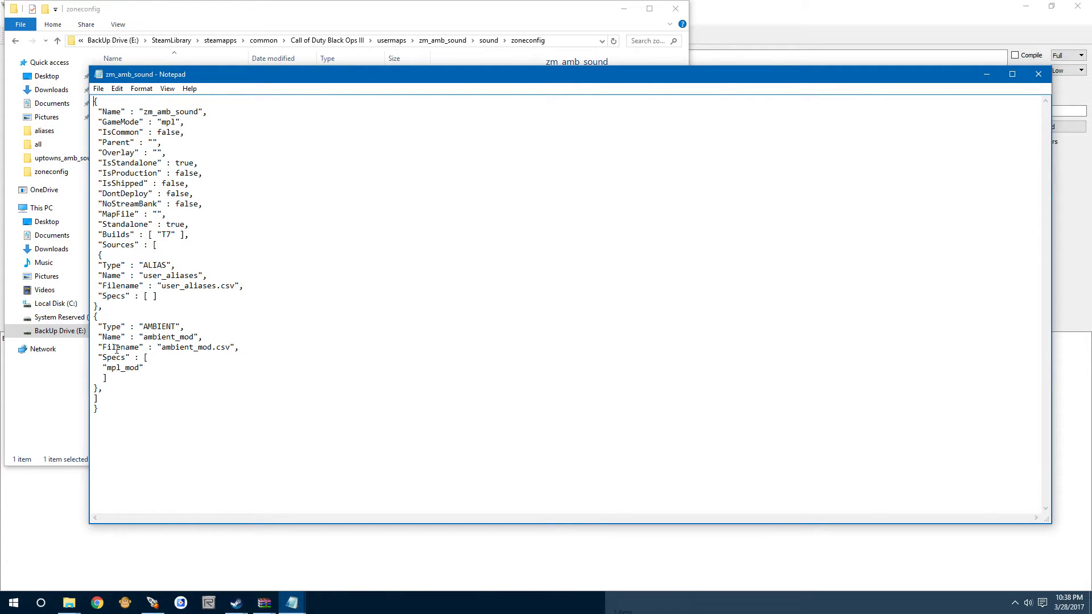
Step: Paste the copied uptowns_amb_aliases block between the user_aliases and AMBIENT entries, leaving no blank line
click(107, 307)
key(Return)
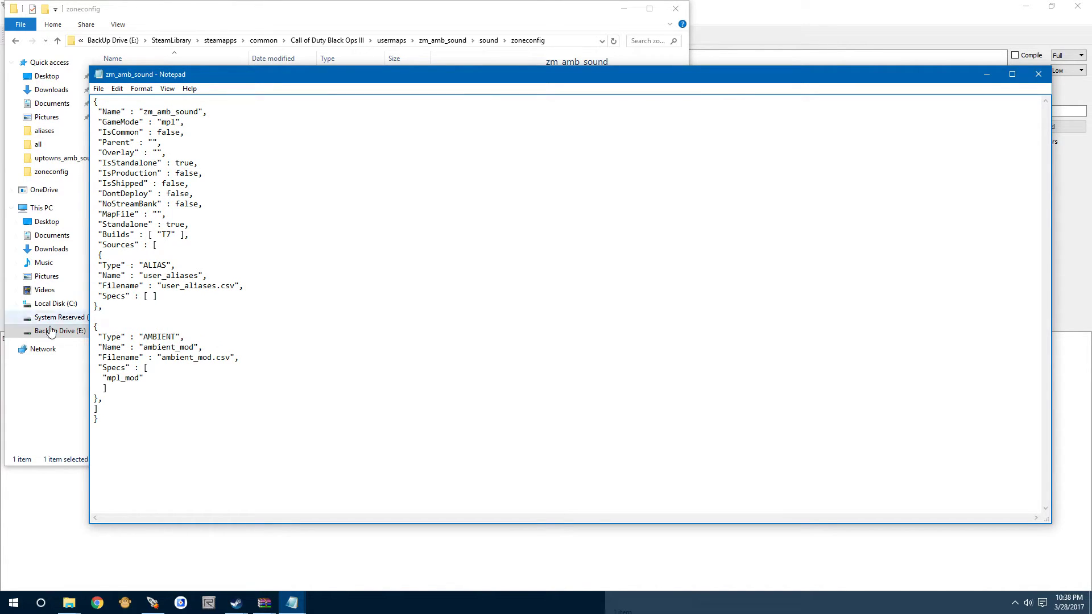
right_click(96, 317)
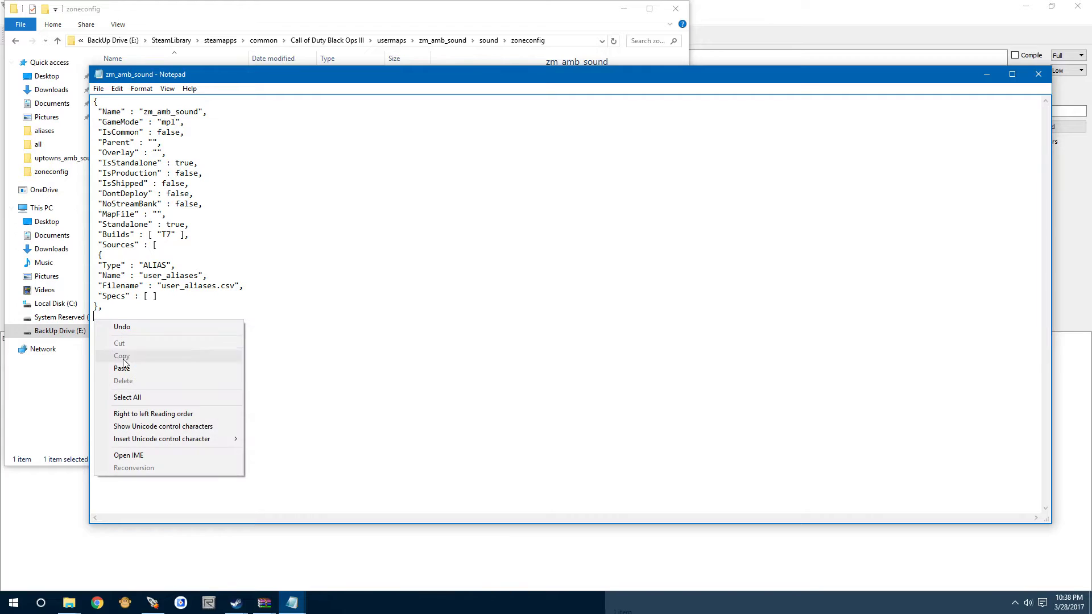
click(124, 370)
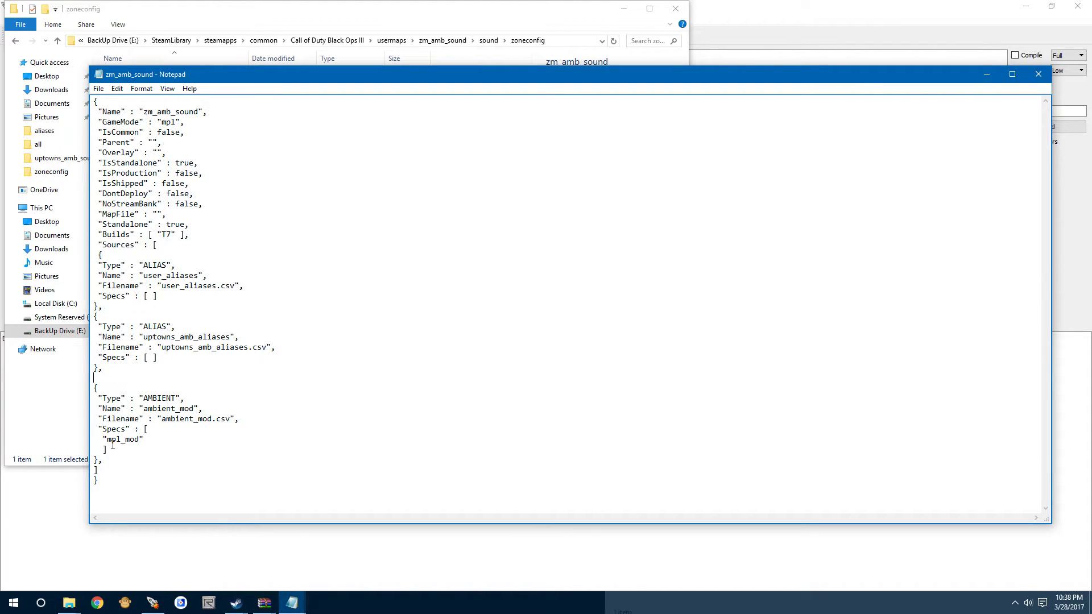
click(95, 391)
key(BackSpace)
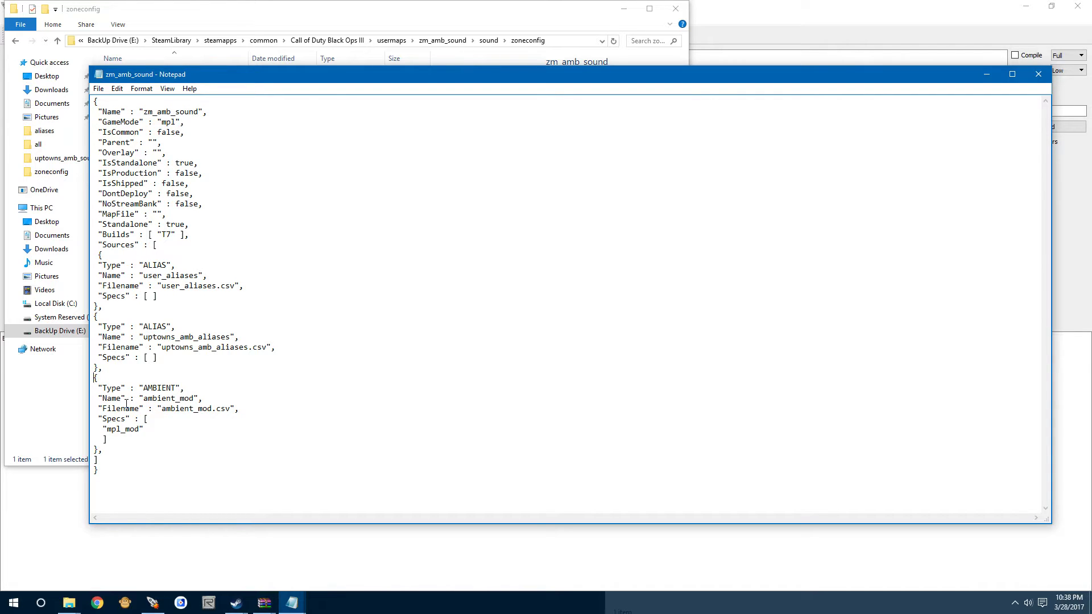
Step: Save and close the zm_amb_sound zone config, then clear away the zoneconfig folder, launcher and info text windows
click(99, 89)
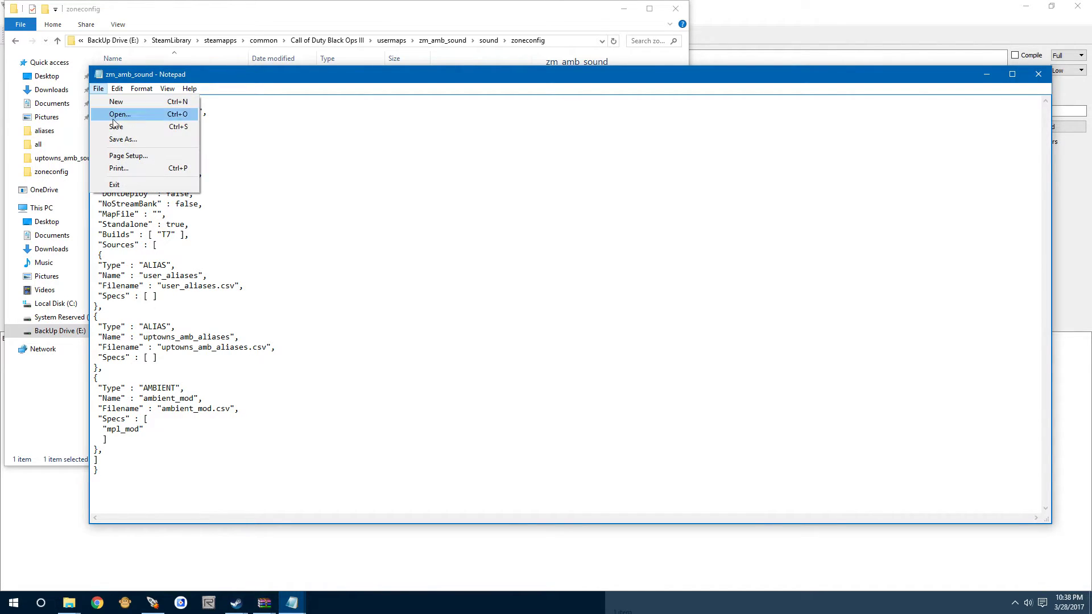
click(117, 127)
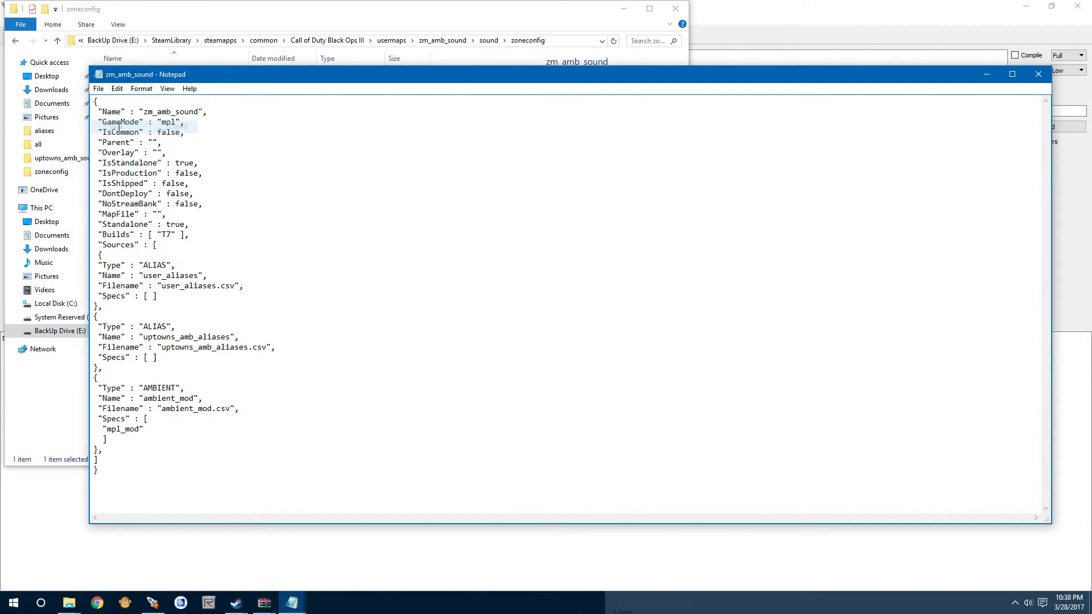
click(1038, 74)
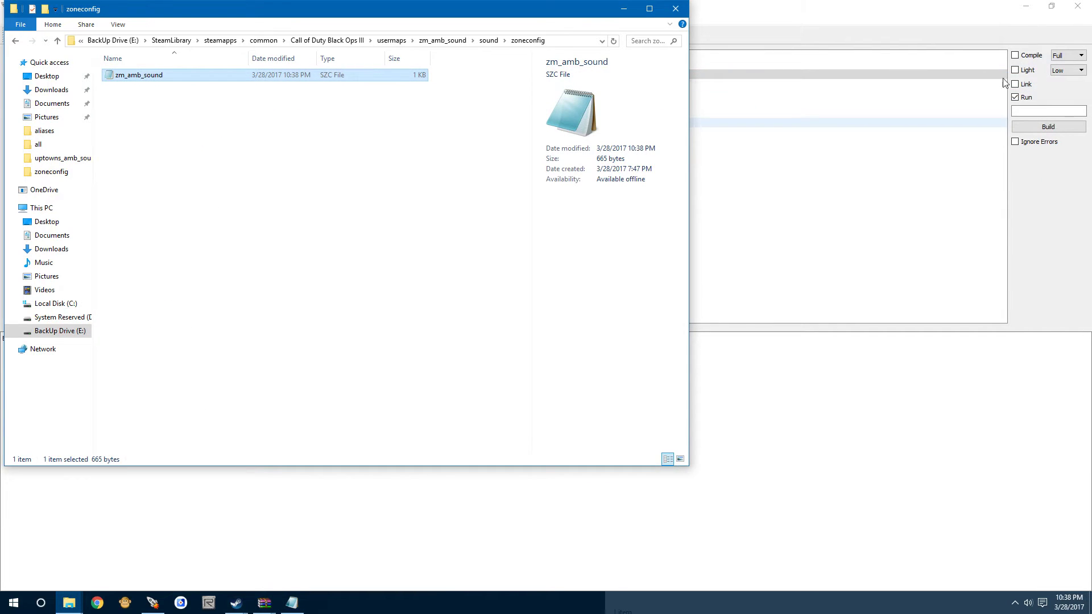
click(679, 8)
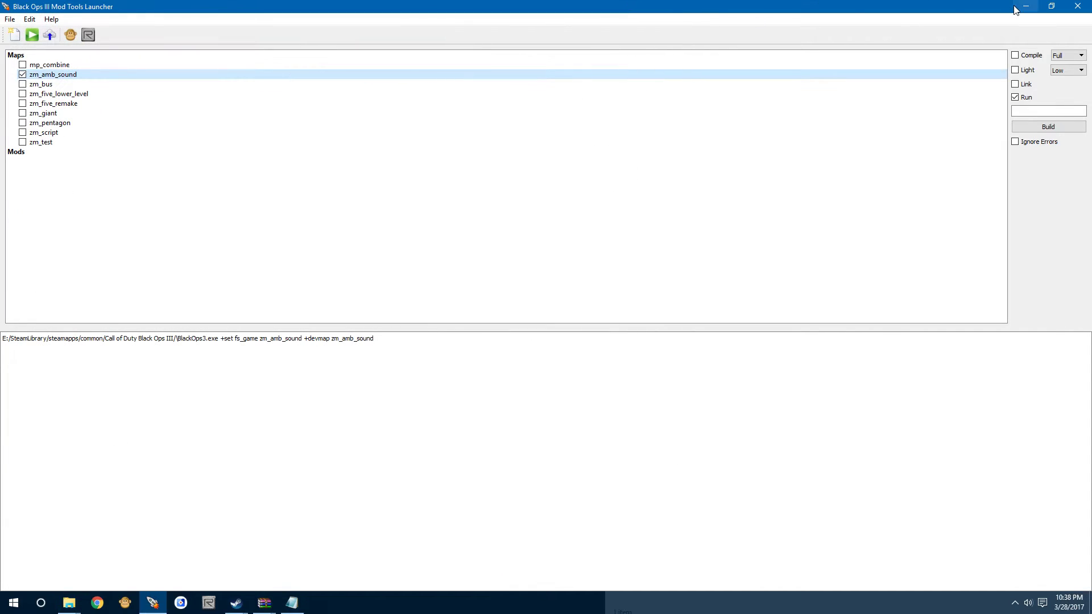
click(1025, 6)
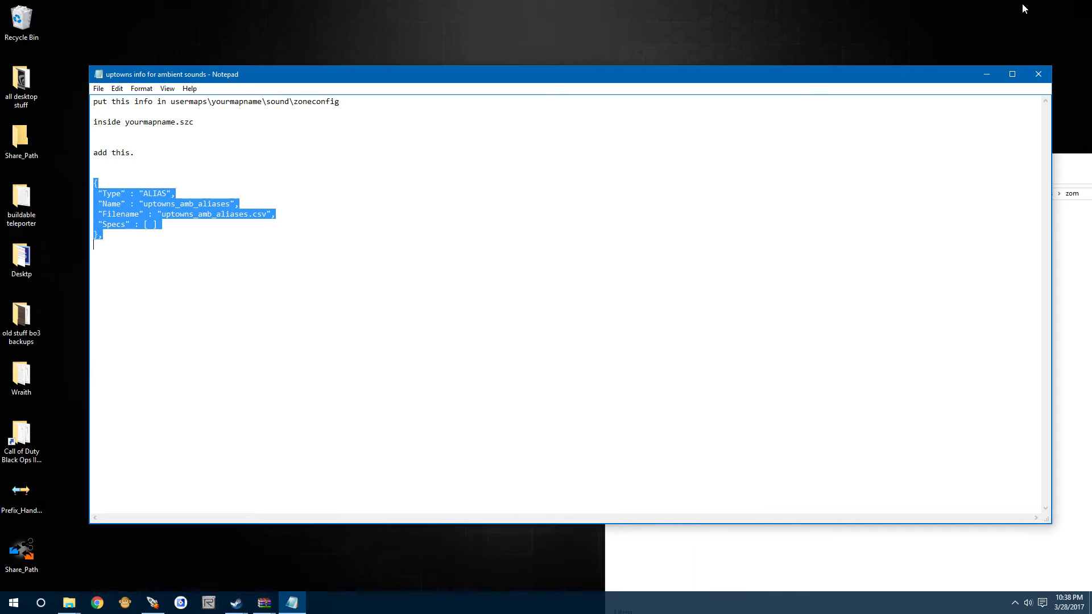
click(1043, 75)
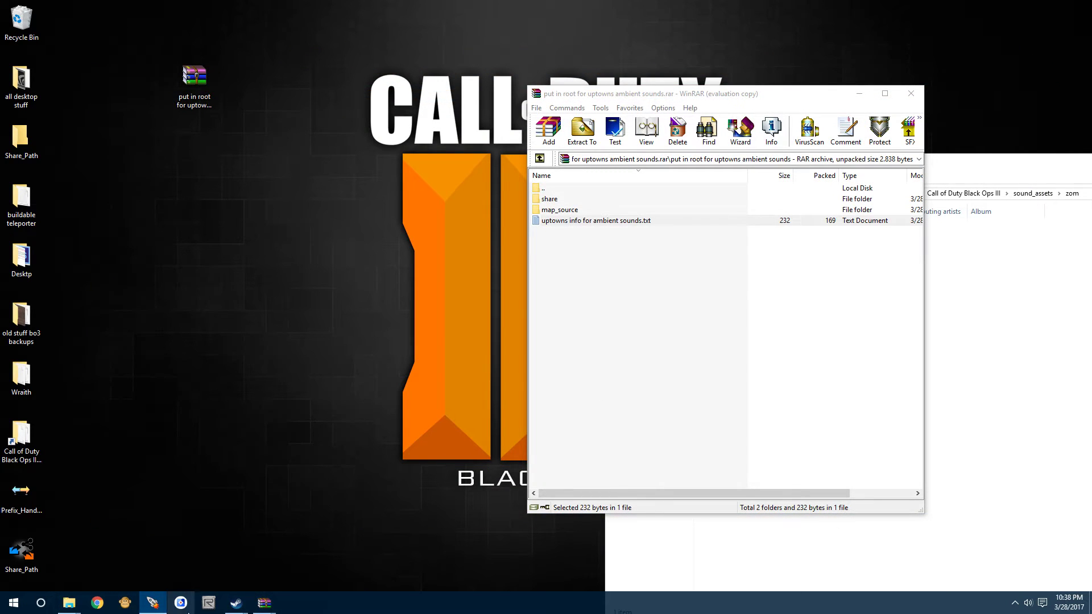
Step: Switch to Radiant and open the recent map zm_amb_sound.map
click(208, 605)
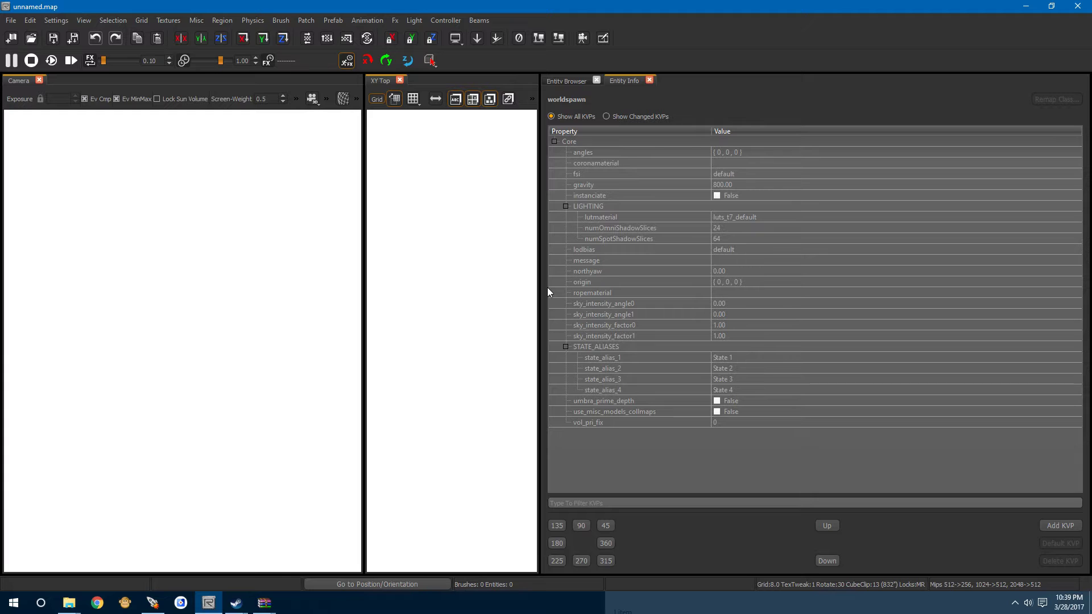
click(10, 21)
mouse_move(57, 172)
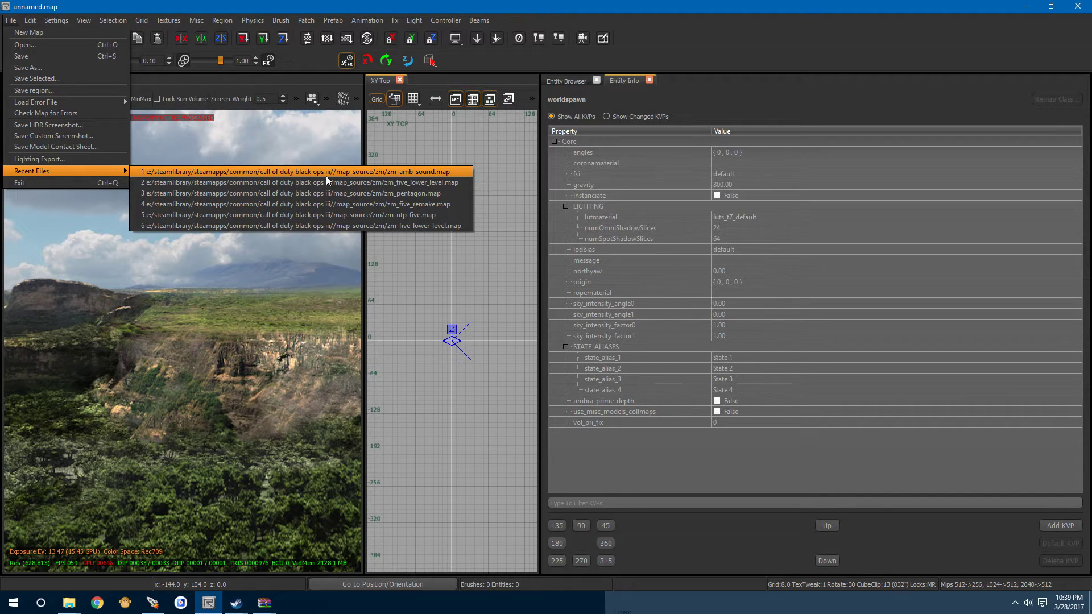
click(339, 171)
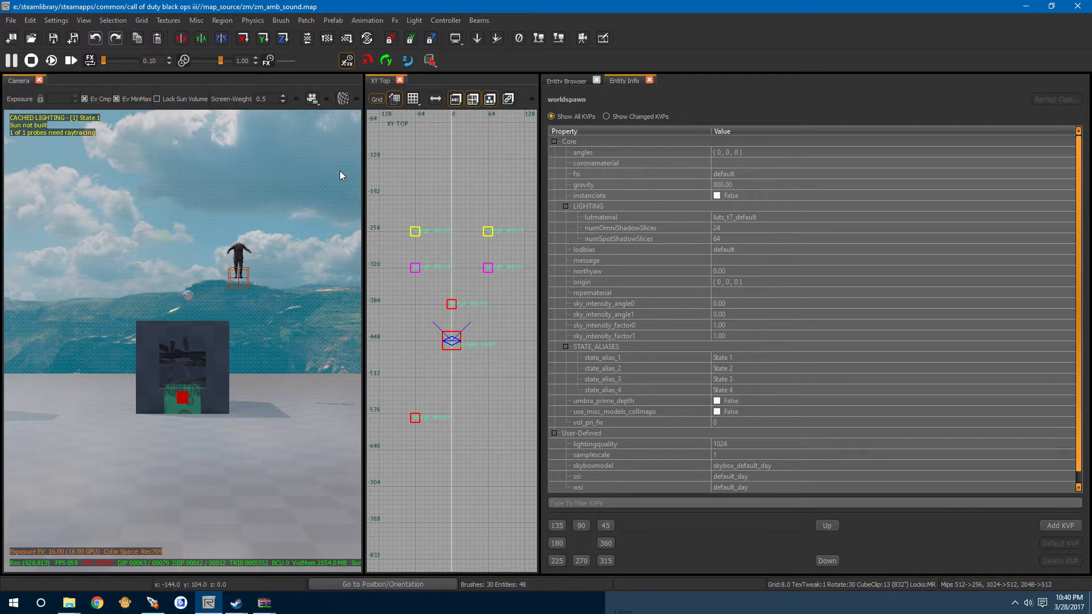
Step: Delete the red sound struct cube above the stone fire pit
right_click(95, 475)
key(w)
key(s)
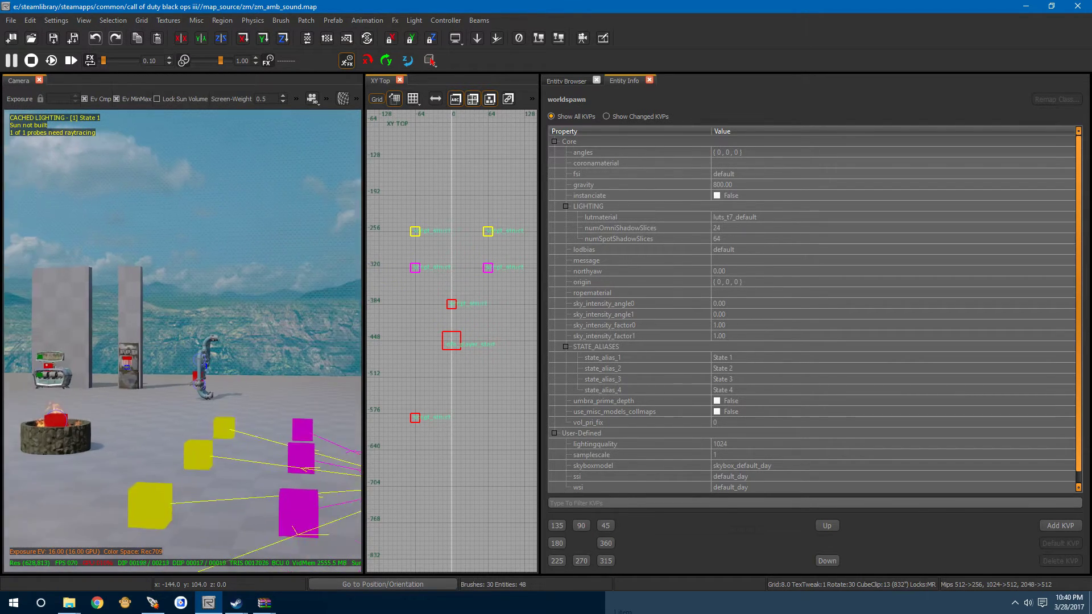
key(w)
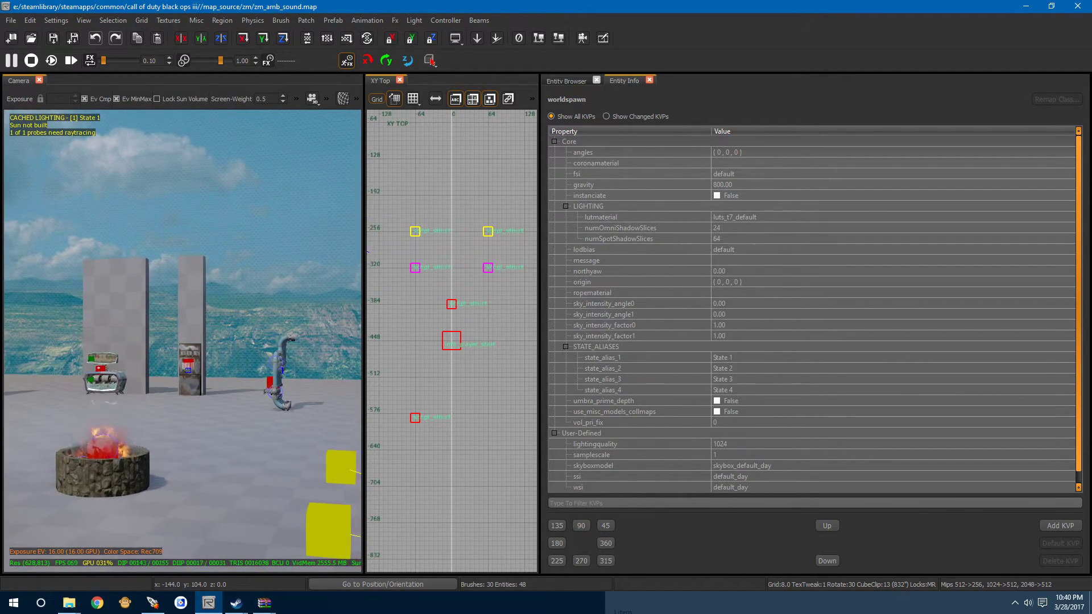
key(s)
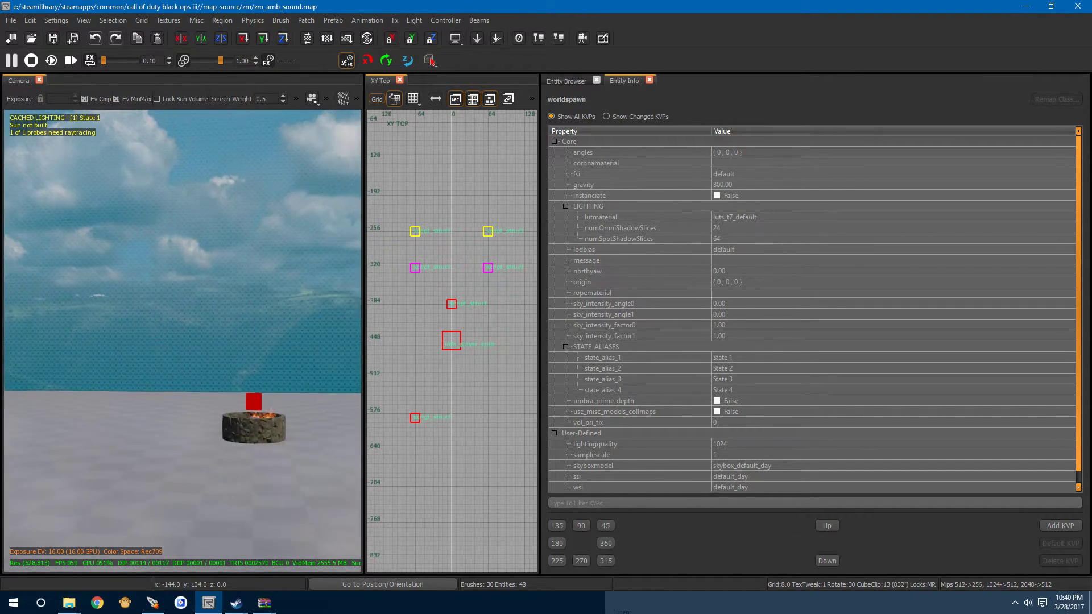
key(w)
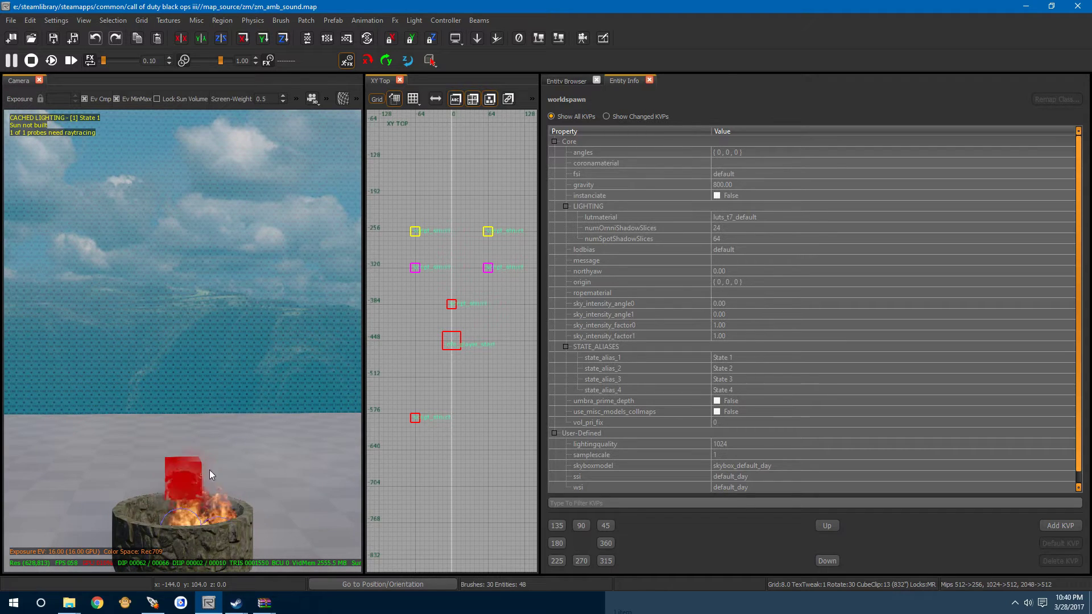
click(192, 467)
key(Delete)
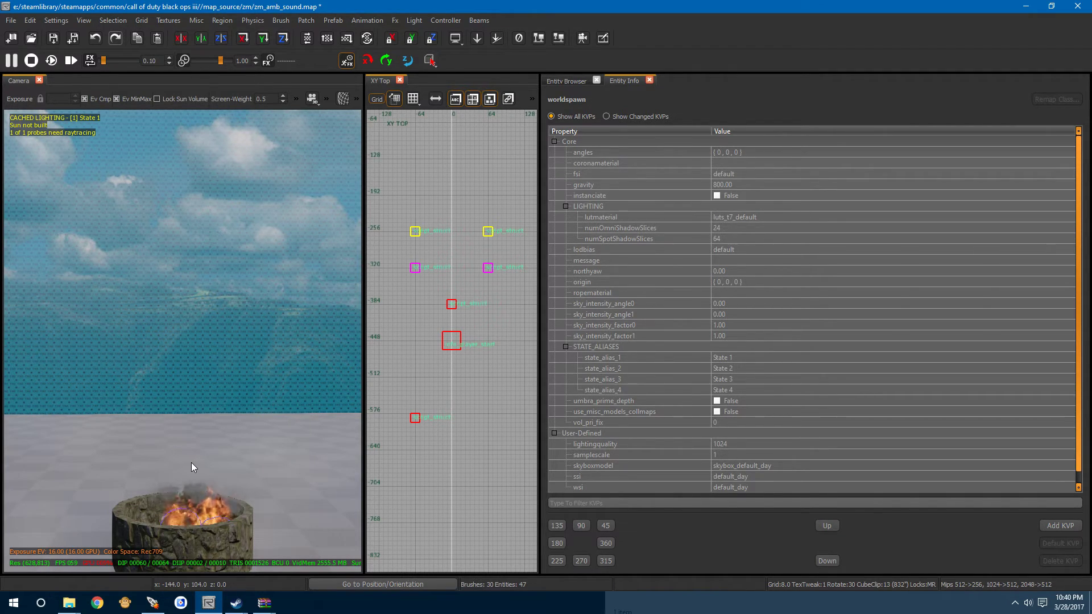
Step: Place a Misc prefab at the fire pit using uptowns_amb_sound_struct.map from the uptowns_amb_sounds folder
key(b)
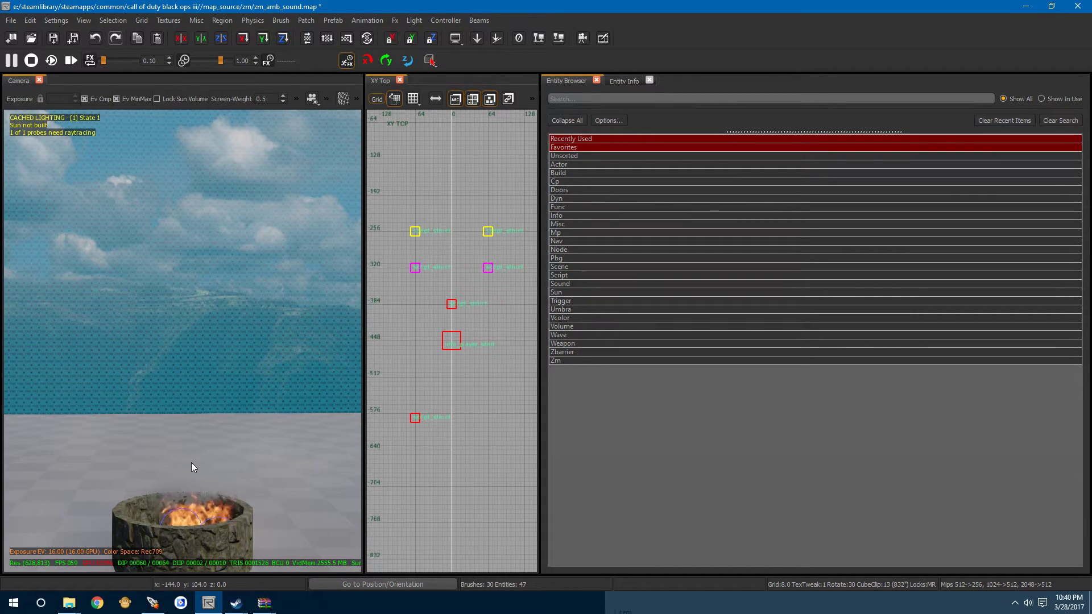
click(585, 223)
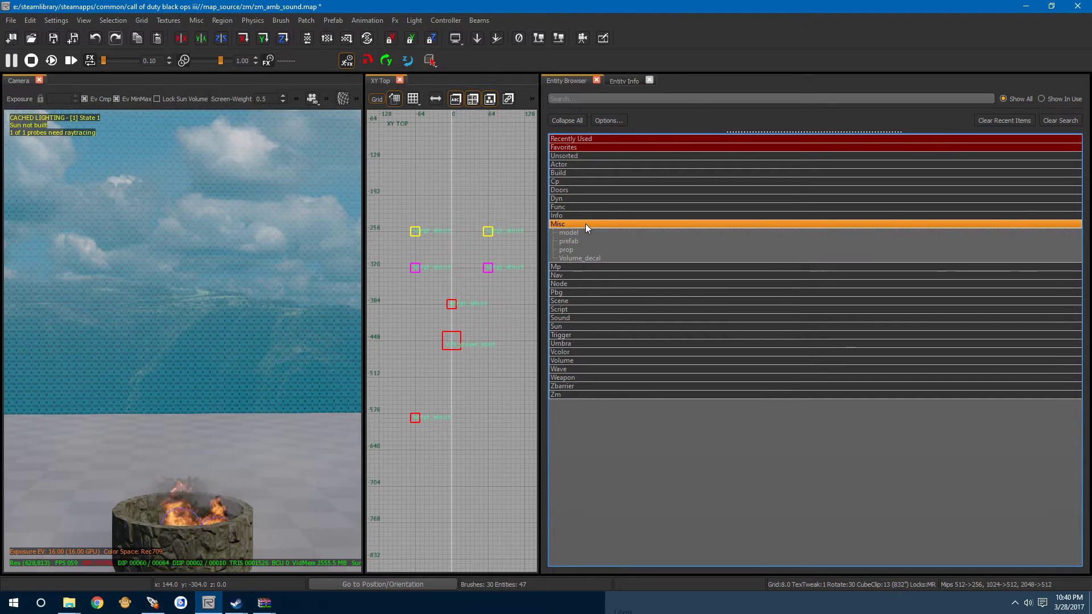
drag(582, 241, 197, 507)
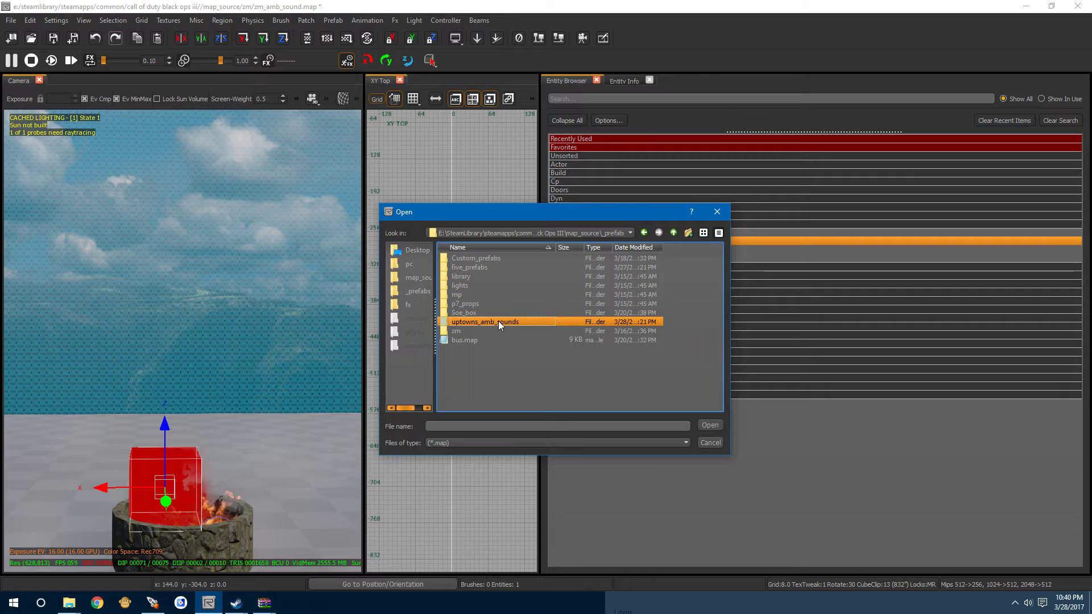
double_click(498, 321)
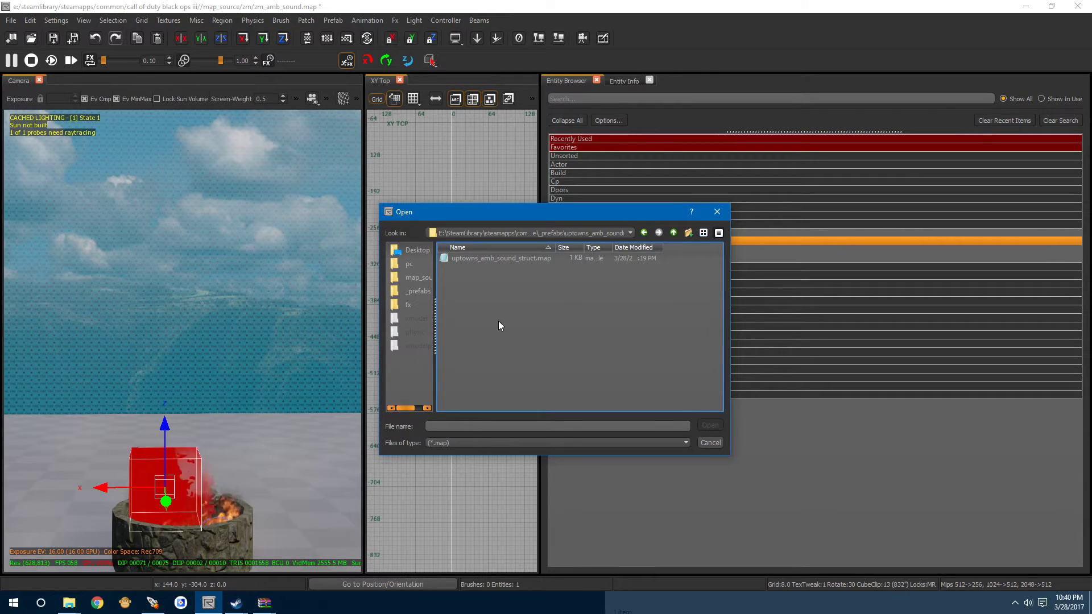
double_click(487, 261)
Step: Move the new sound struct prefab across the map onto the fire pit, at about X 246, Y -942
right_drag(334, 421, 292, 429)
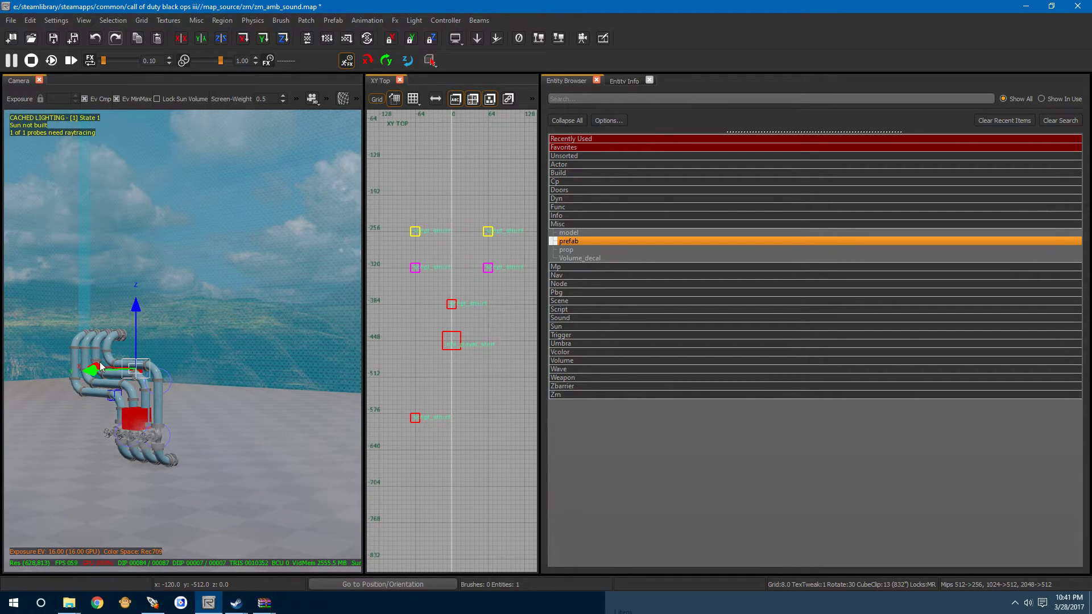
drag(100, 370, 260, 407)
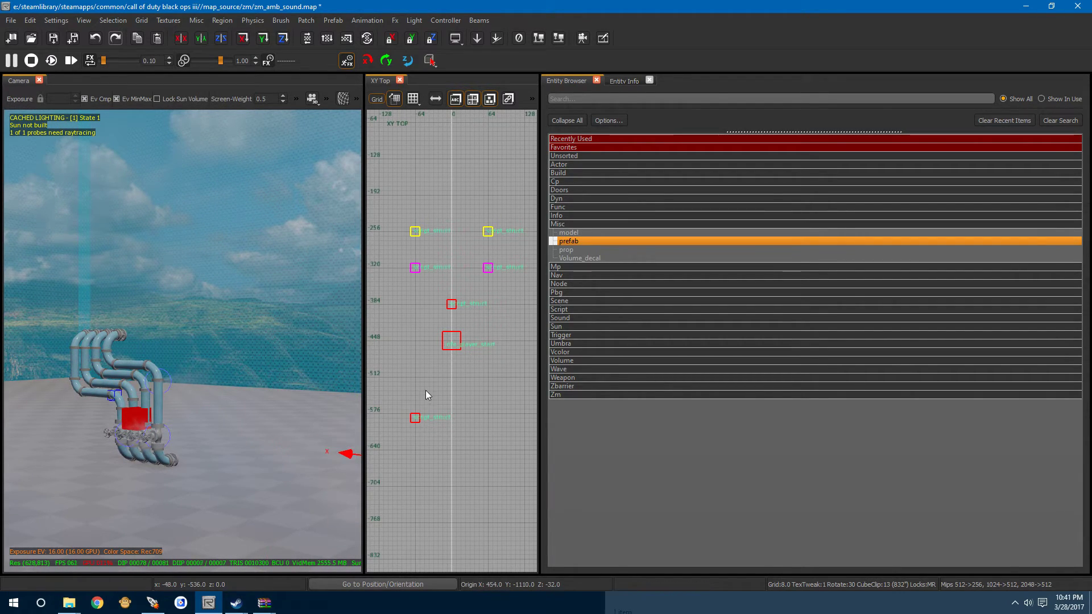
scroll(427, 395, down, 3)
drag(524, 439, 477, 402)
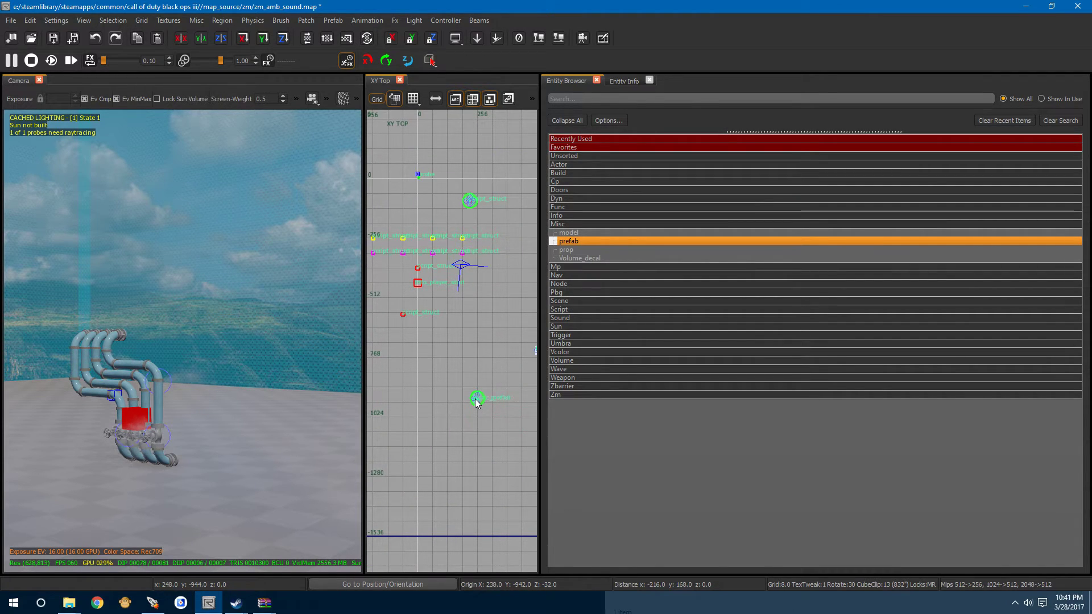
scroll(483, 394, up, 2)
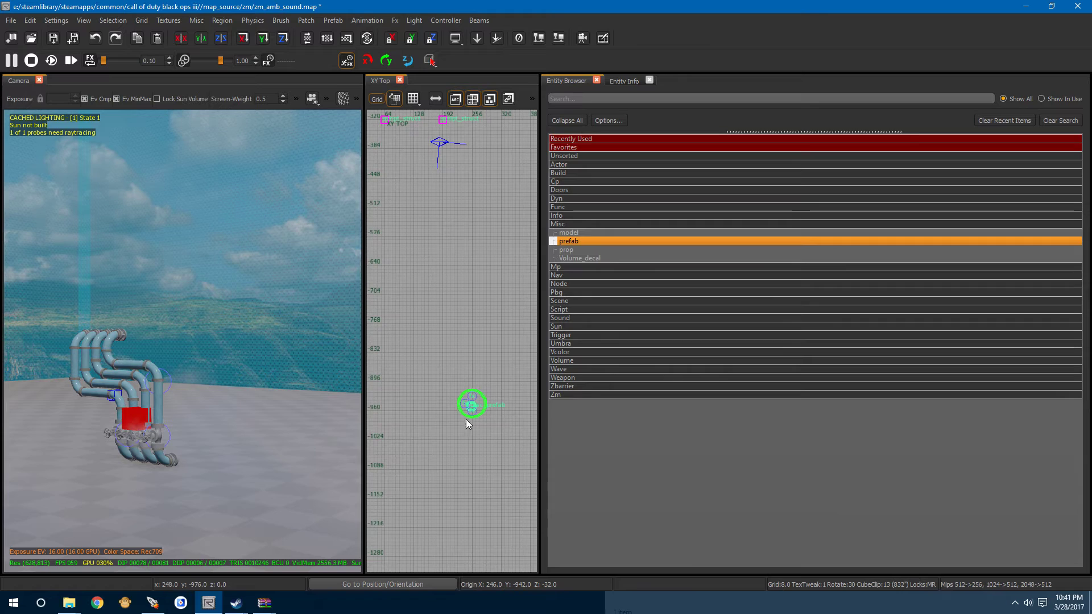
Step: Raise the sound struct prefab to Z 40 so it sits just above the fire pit
key(f)
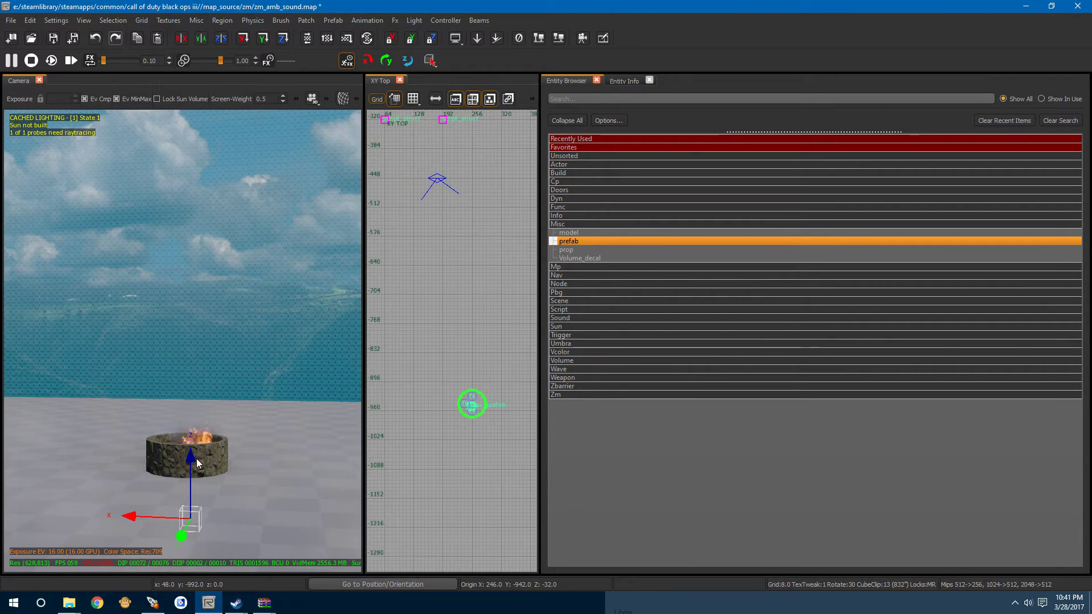
drag(190, 459, 182, 369)
key(f)
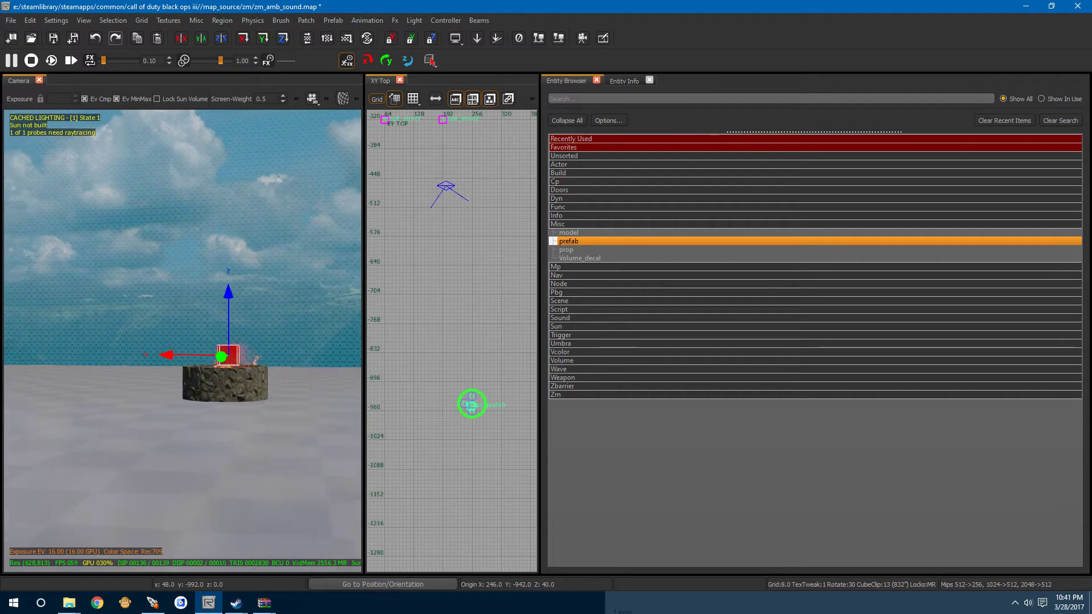
scroll(175, 385, down, 3)
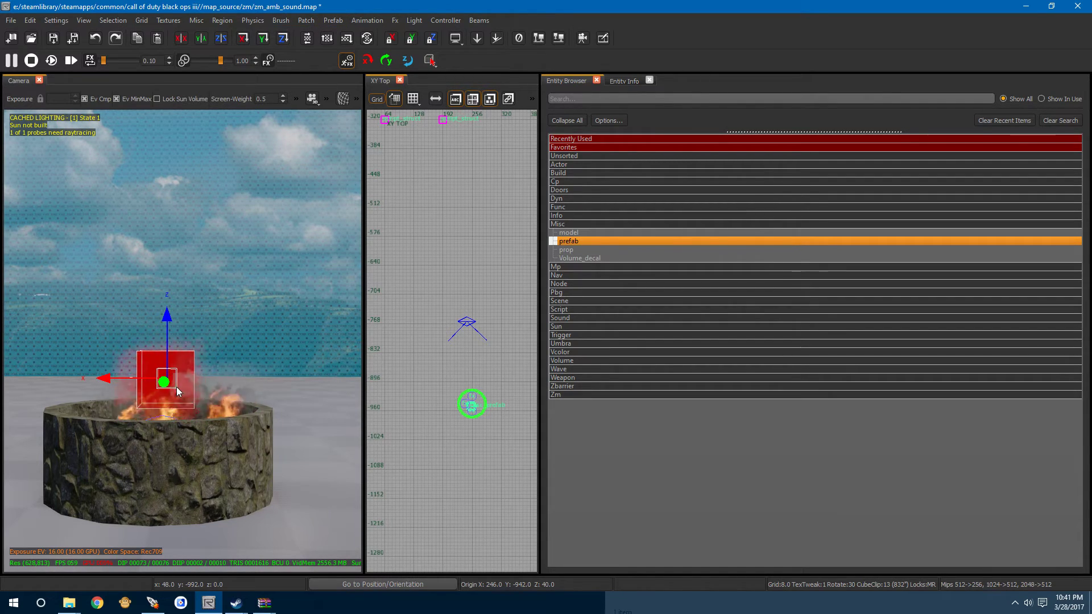
Step: Stamp the fire pit prefab into the map and open the entity properties of its red script_struct
click(332, 22)
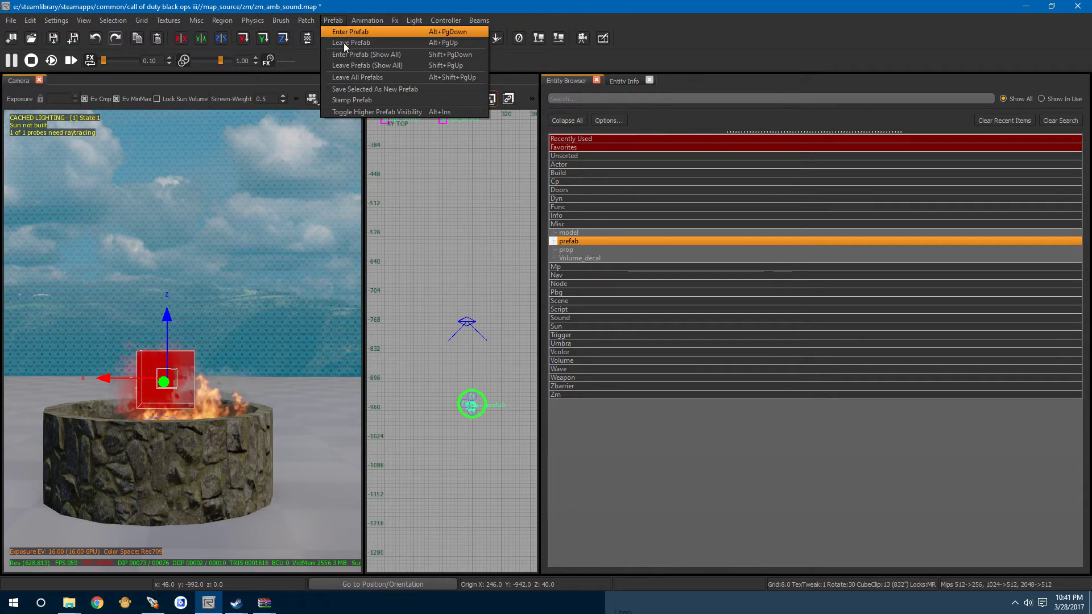
click(357, 99)
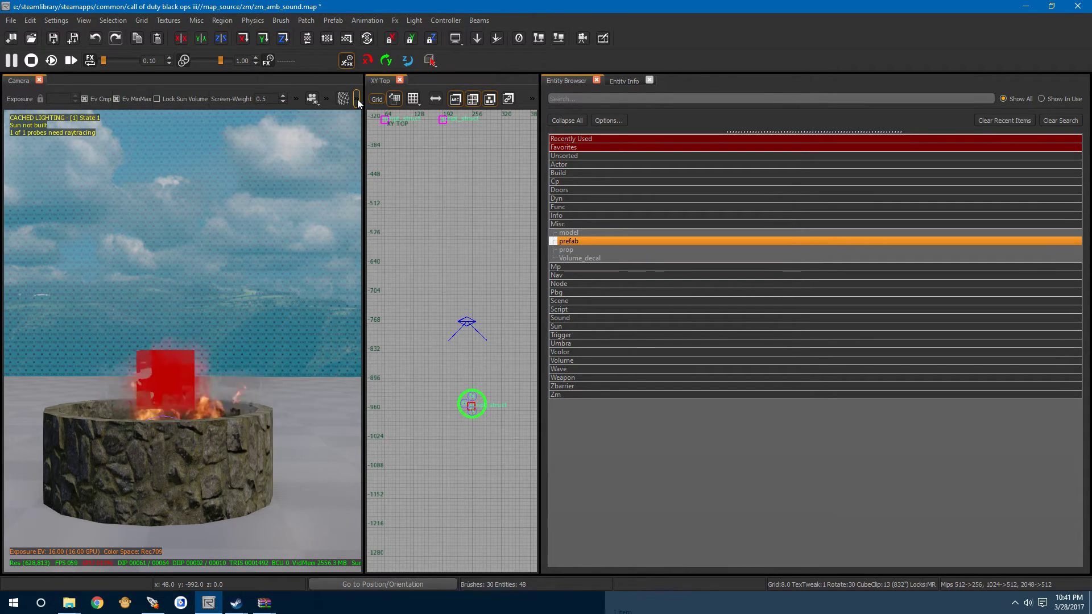
click(173, 371)
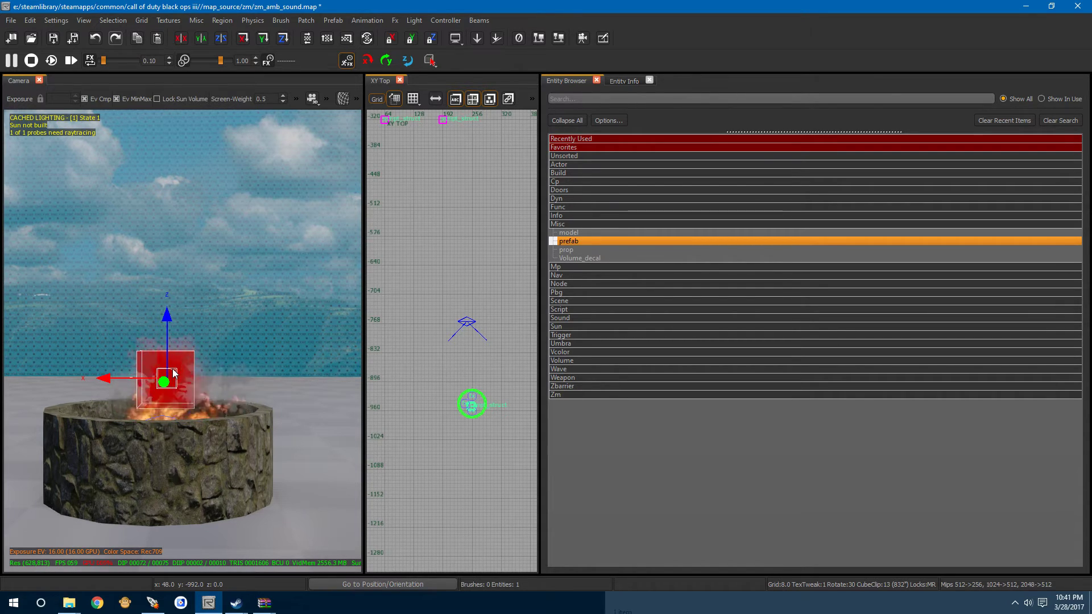
key(n)
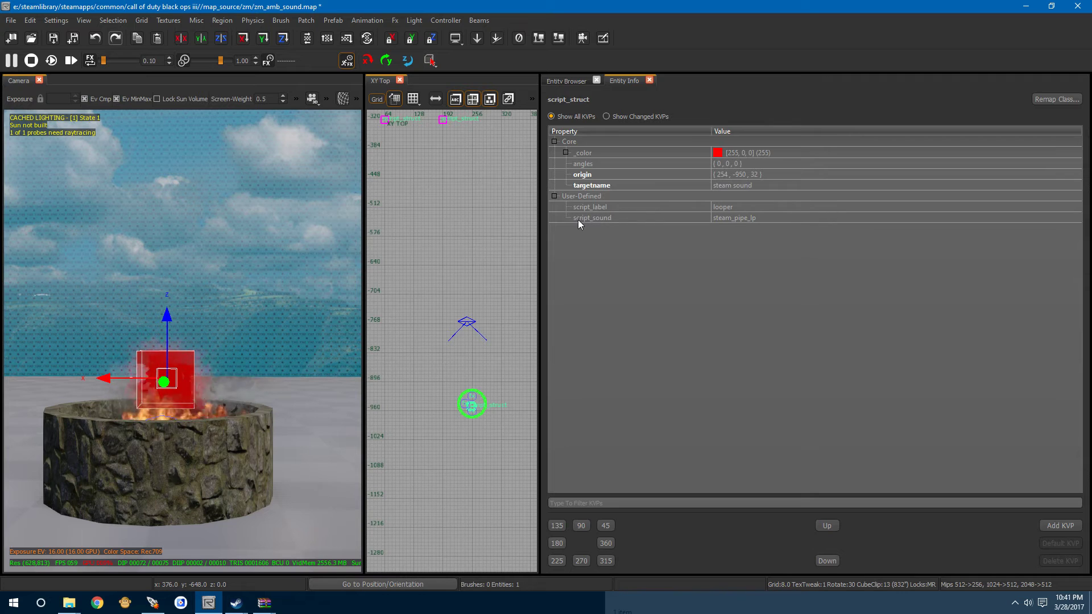
Step: Switch to the sound_assets zom folder window and copy the file name whispers_00
click(762, 218)
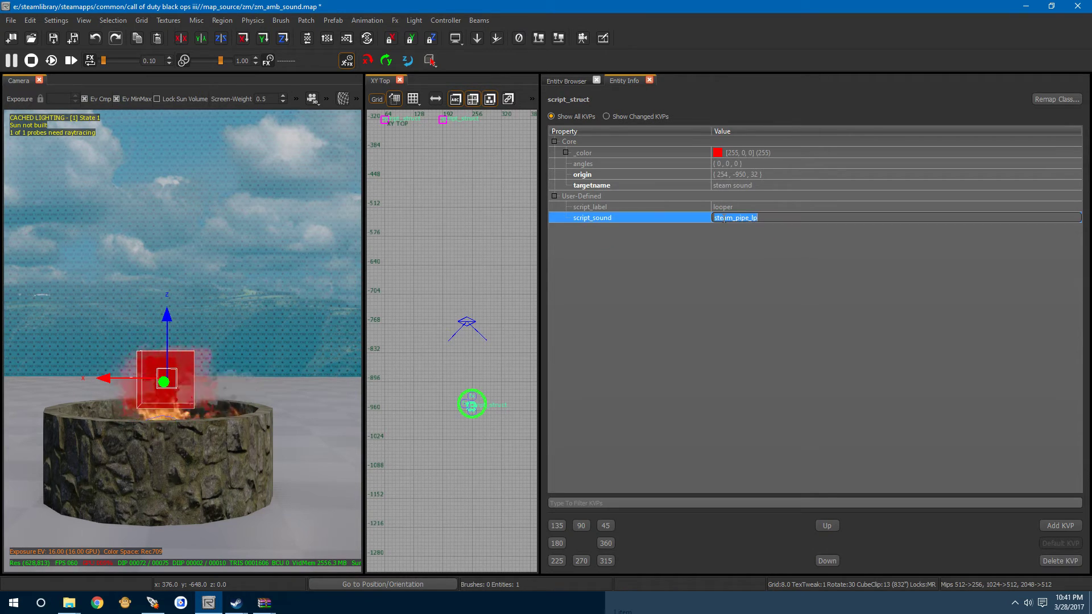
click(68, 602)
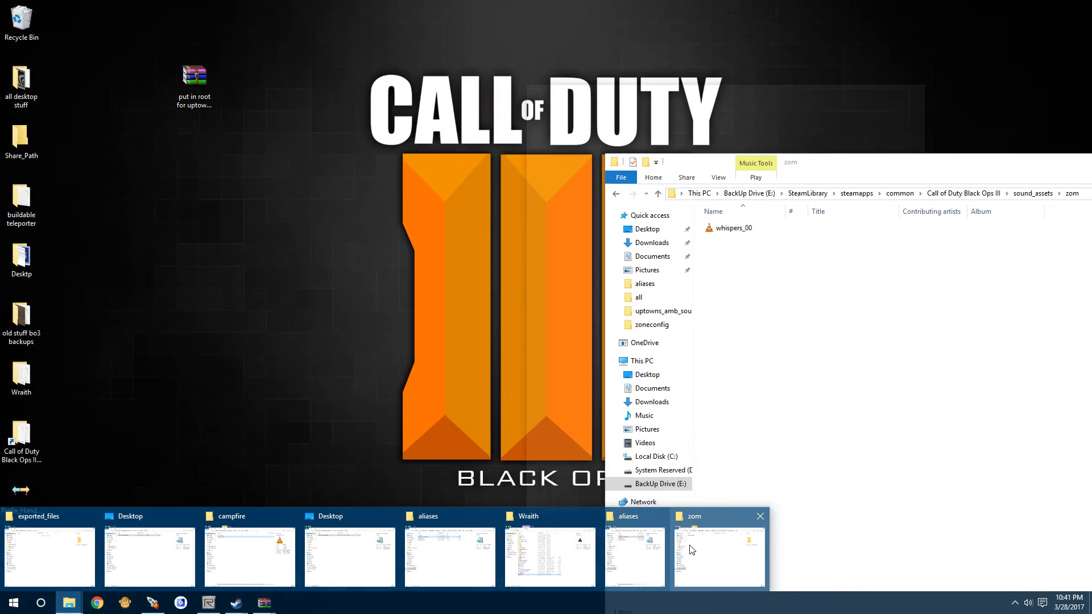
click(690, 547)
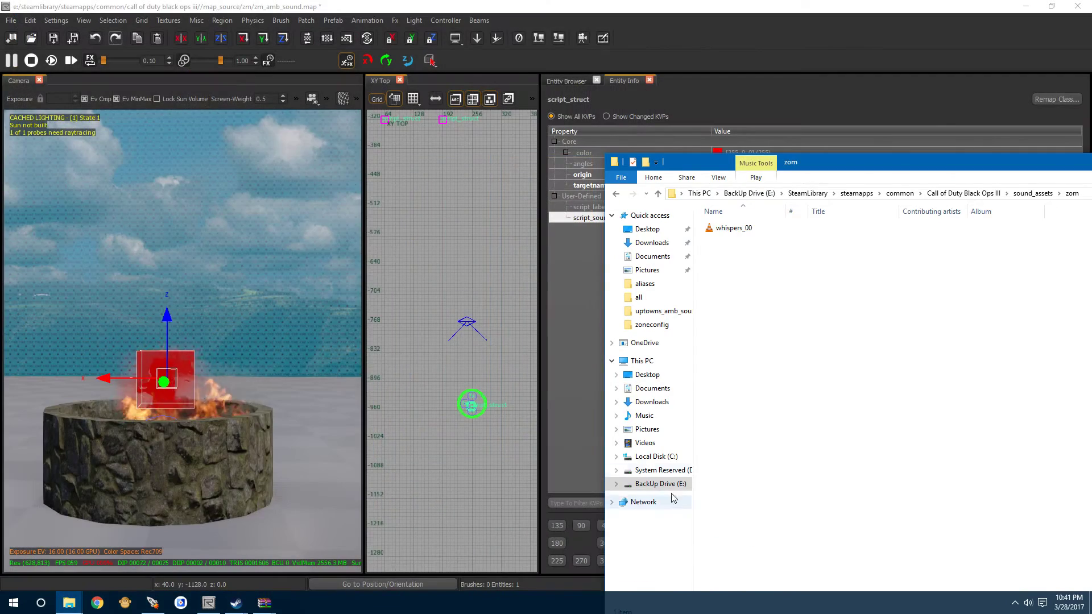
right_click(748, 230)
click(772, 473)
key(ctrl+c)
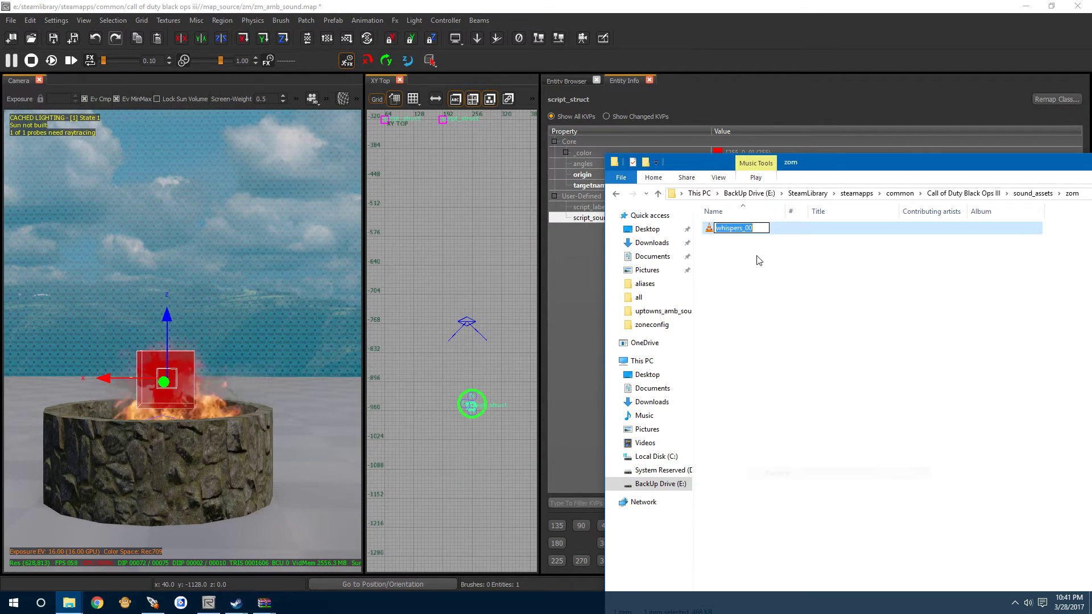
right_click(748, 228)
click(773, 262)
Step: Back in Radiant, set the fire pit struct's script_sound value to whispers_00
click(572, 329)
click(756, 218)
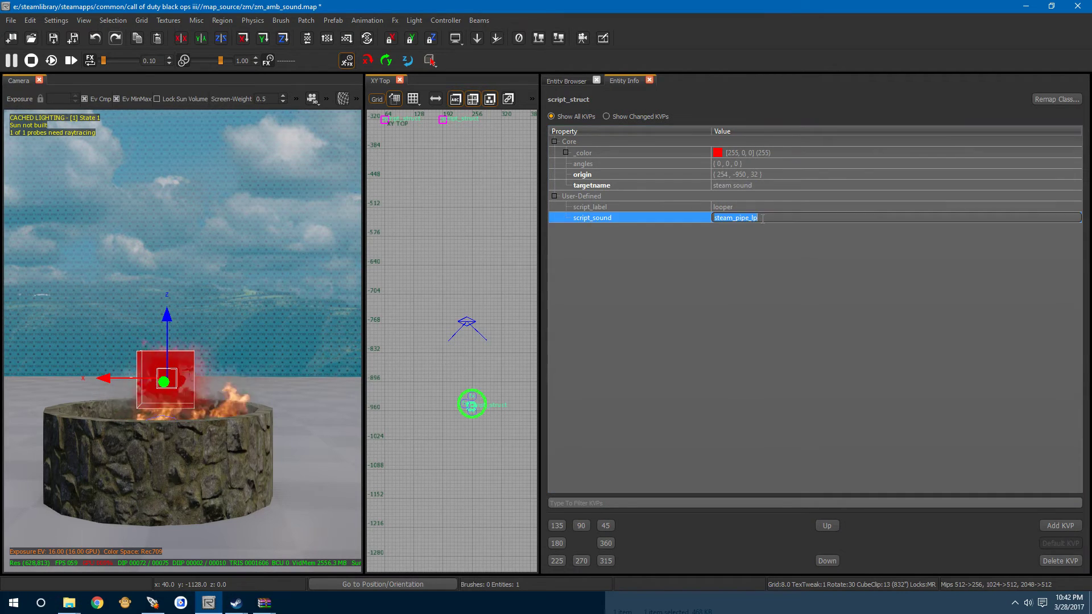
click(716, 219)
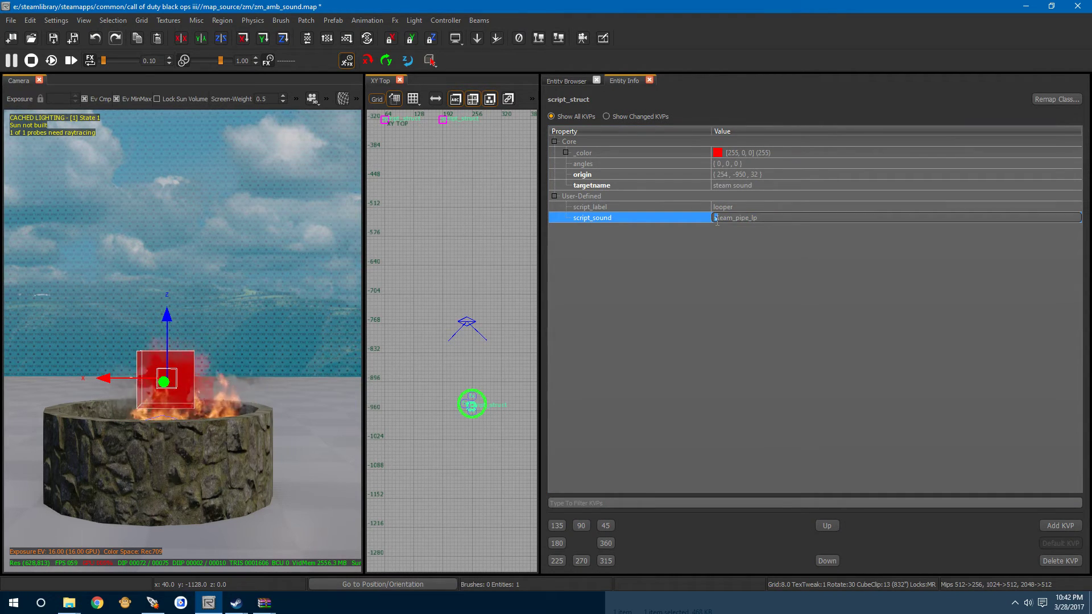
right_click(758, 214)
click(774, 264)
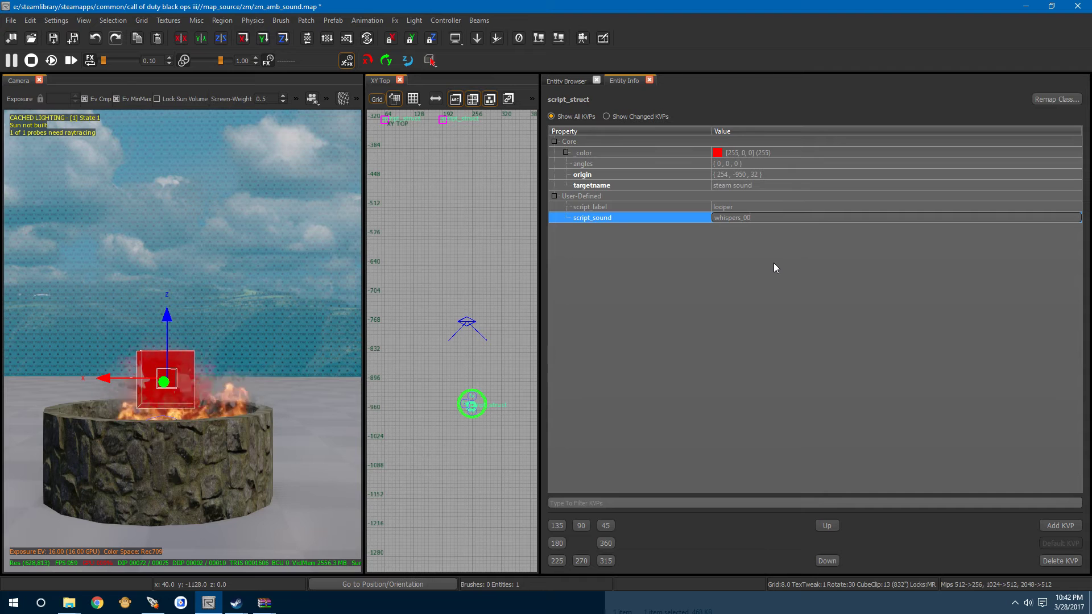
key(Return)
click(774, 267)
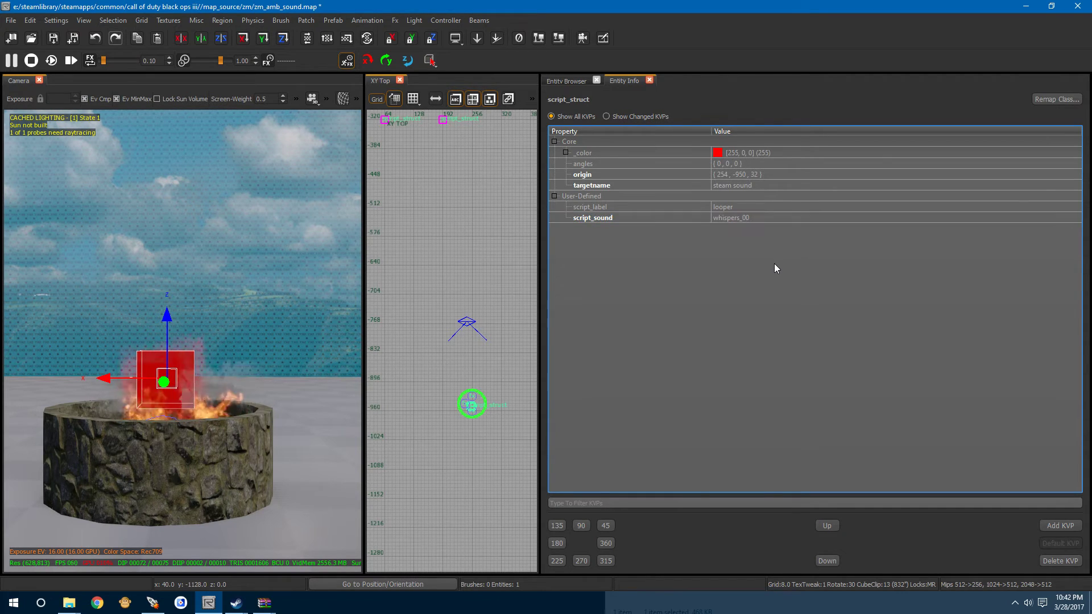
Step: Set the struct's targetname to zombies_don't_stop_talking, deselect it and save the map
double_click(732, 184)
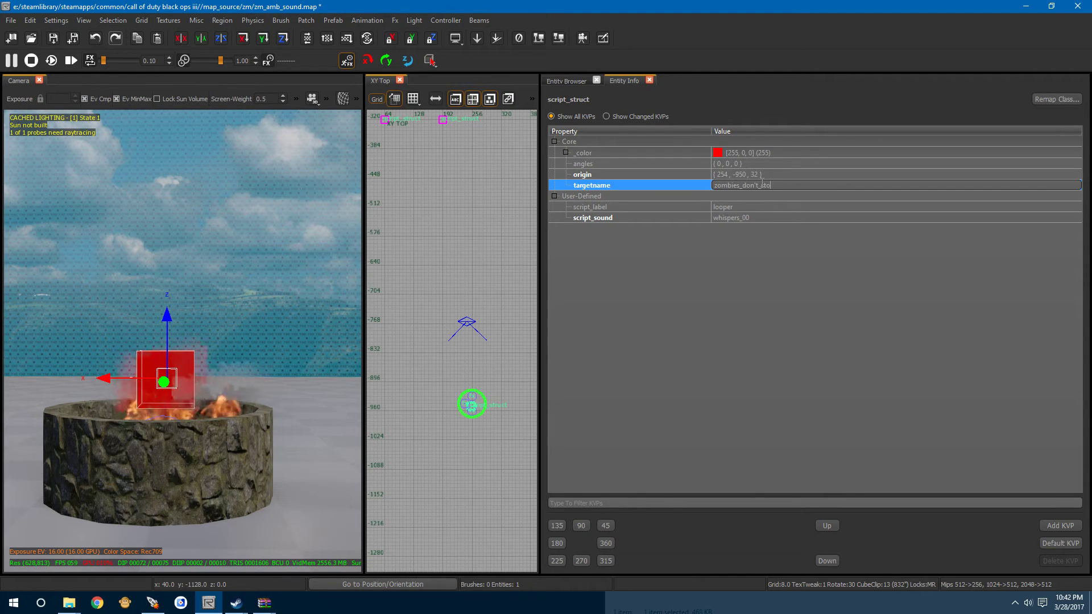
text(talking)
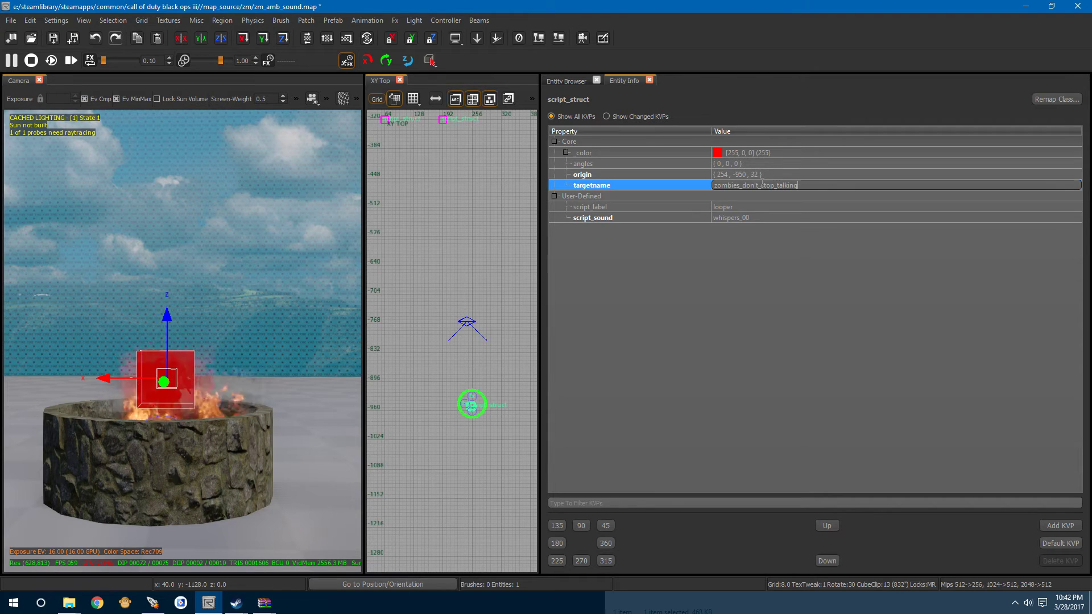
key(Return)
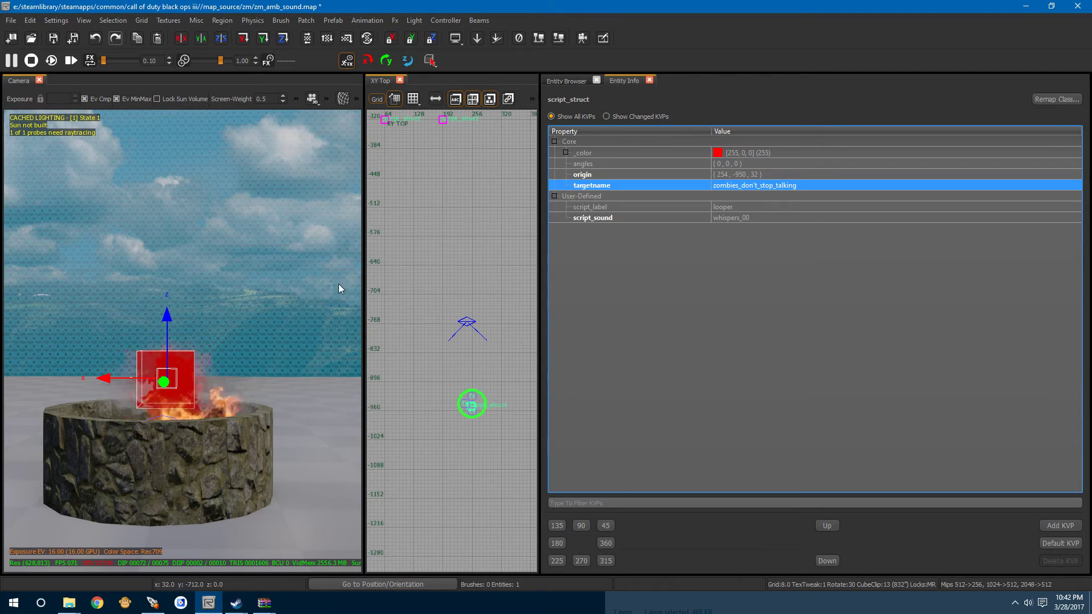
key(Escape)
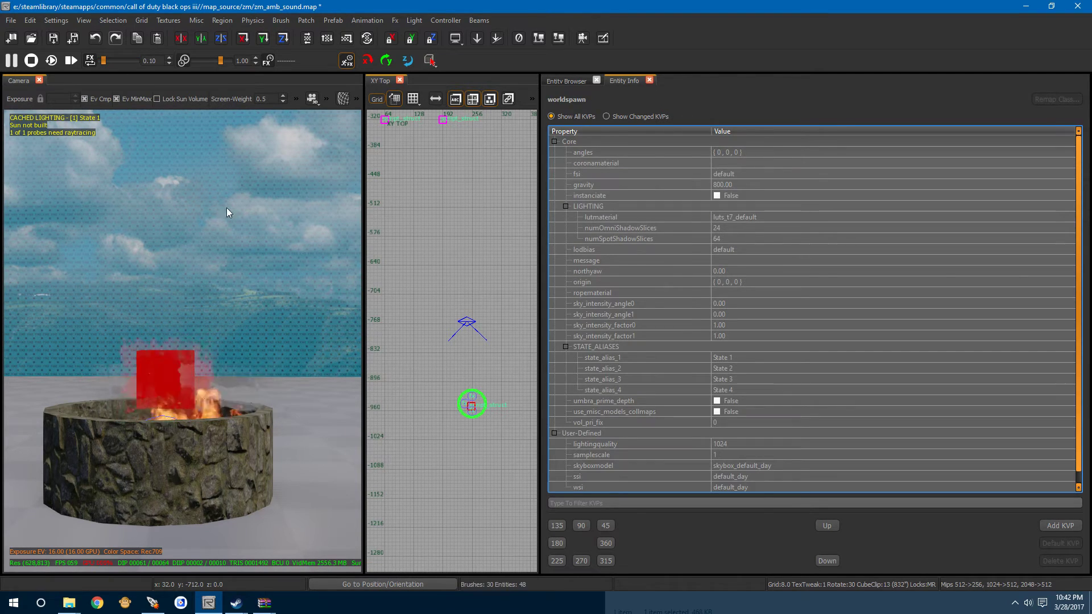
click(53, 38)
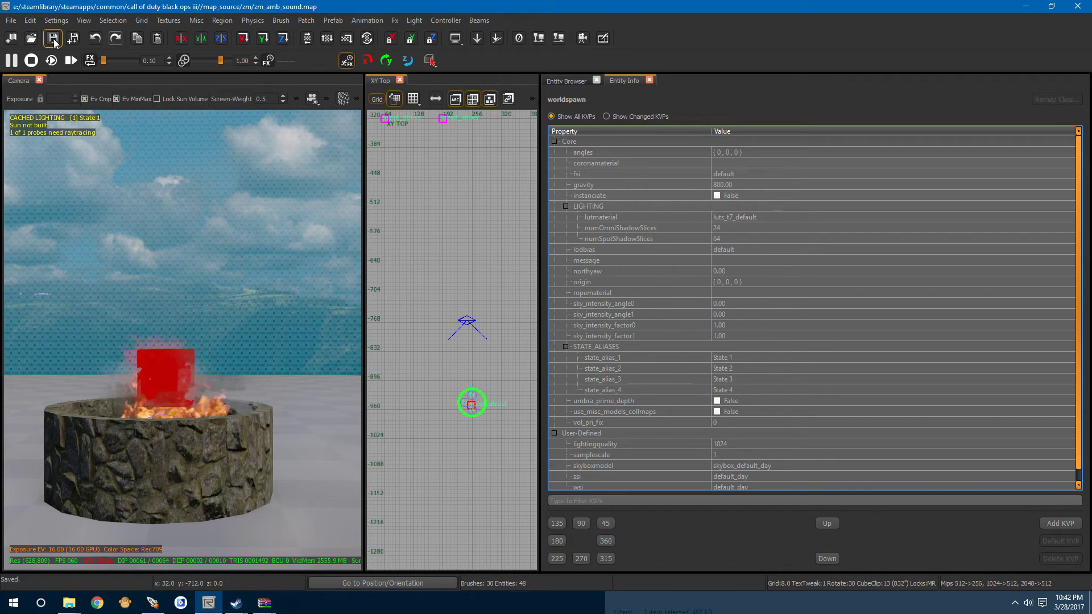
Step: Select the sound structs at the fire pit and the steam pipes together and examine their placement
mouse_move(238, 348)
right_down()
mouse_move(216, 364)
mouse_move(250, 348)
mouse_move(238, 348)
right_up()
right_drag(227, 405, 131, 397)
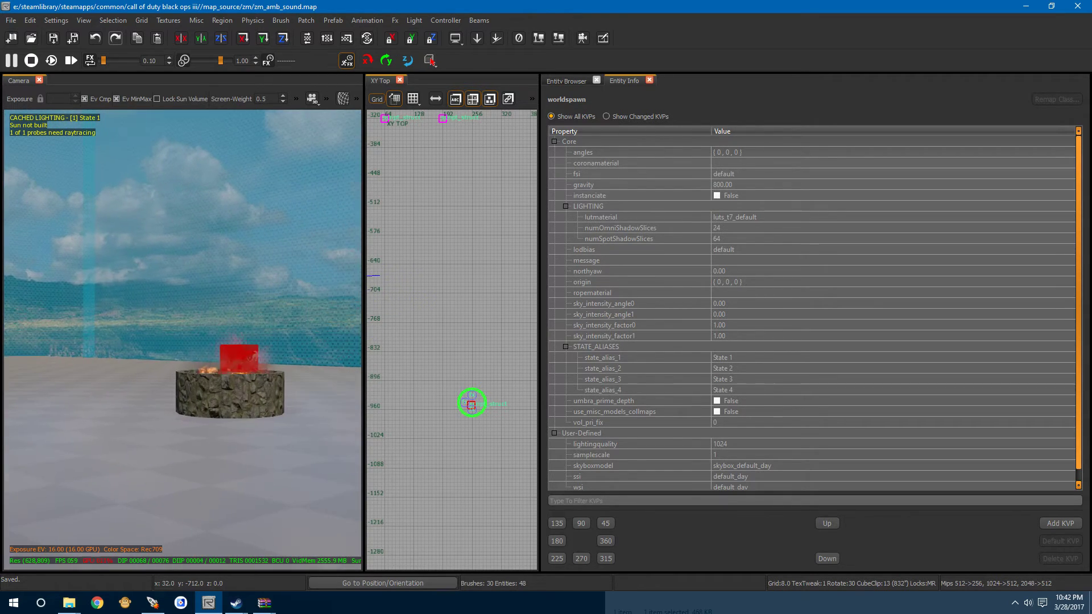
click(243, 366)
right_drag(251, 425, 187, 421)
shift+click(141, 343)
right_drag(141, 344, 165, 343)
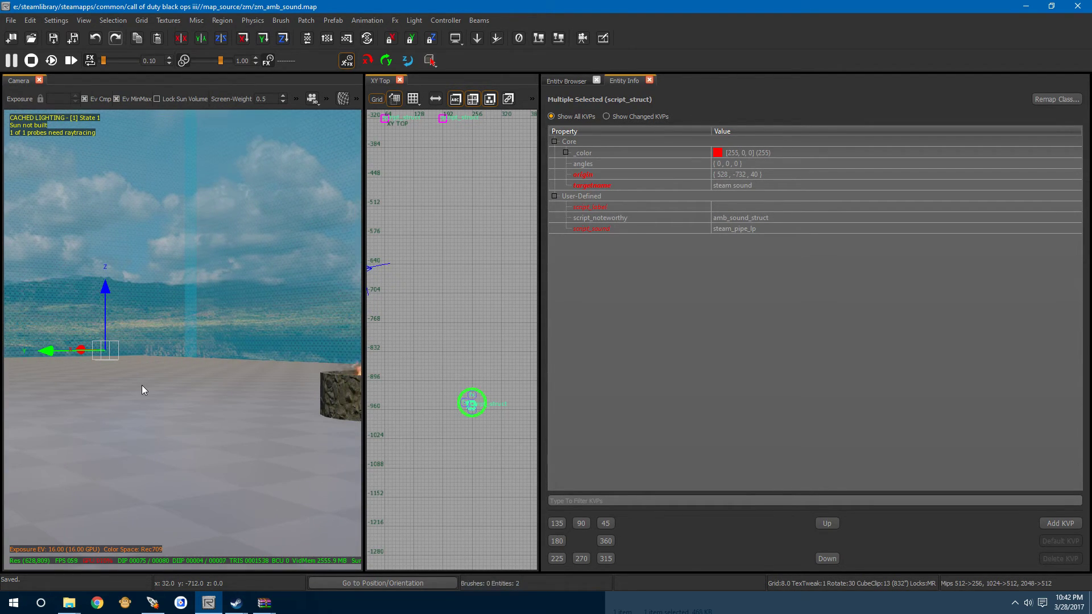
right_drag(142, 384, 177, 382)
key(w)
key(s)
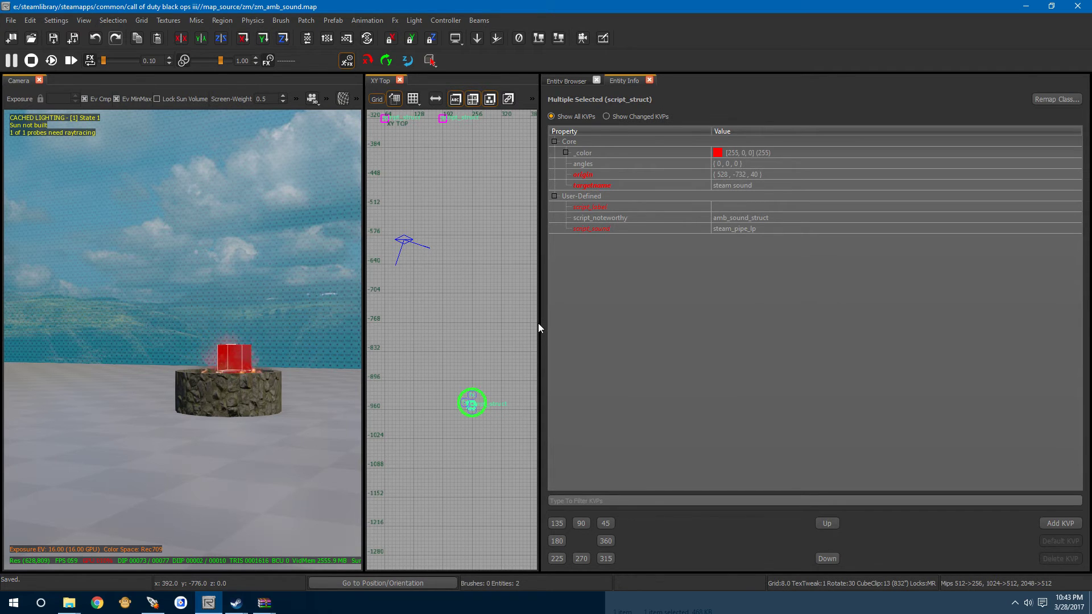
Step: Widen the camera view, examine the distance between the two selected sound structs, and clear the selection
drag(538, 320, 814, 318)
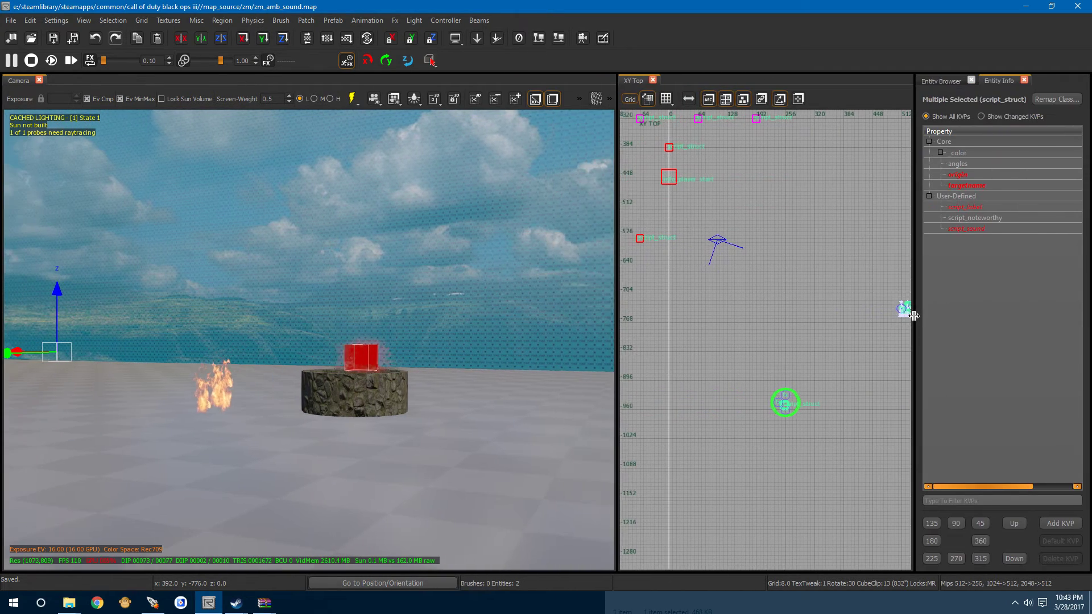
scroll(432, 422, up, 5)
mouse_move(432, 422)
right_down()
mouse_move(318, 421)
mouse_move(386, 455)
mouse_move(318, 443)
mouse_move(316, 398)
mouse_move(449, 395)
mouse_move(317, 392)
mouse_move(330, 392)
right_up()
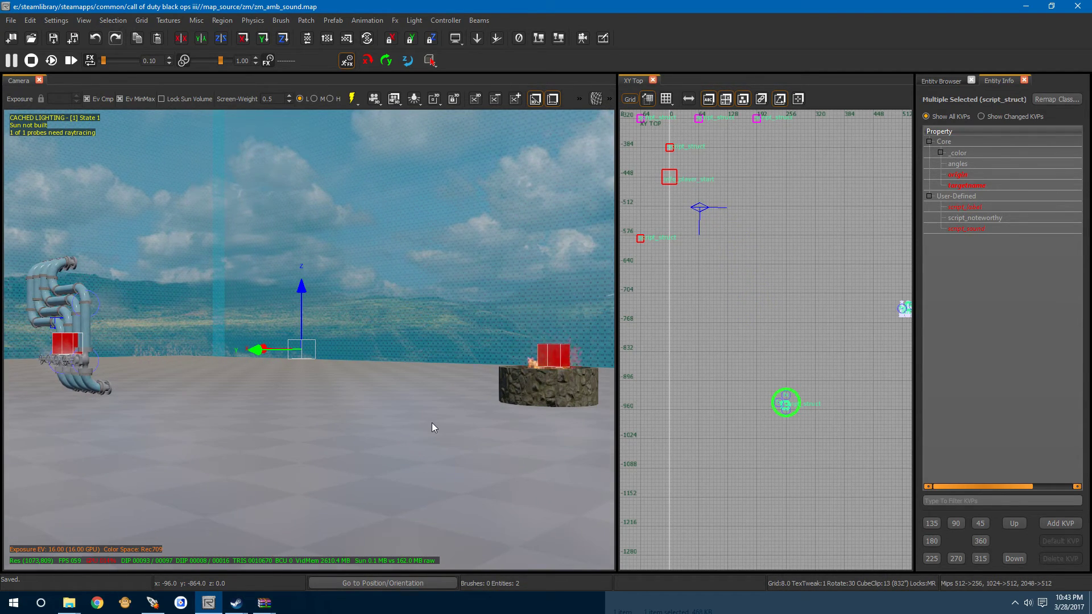
mouse_move(249, 441)
right_down()
mouse_move(170, 441)
mouse_move(281, 439)
mouse_move(245, 439)
right_up()
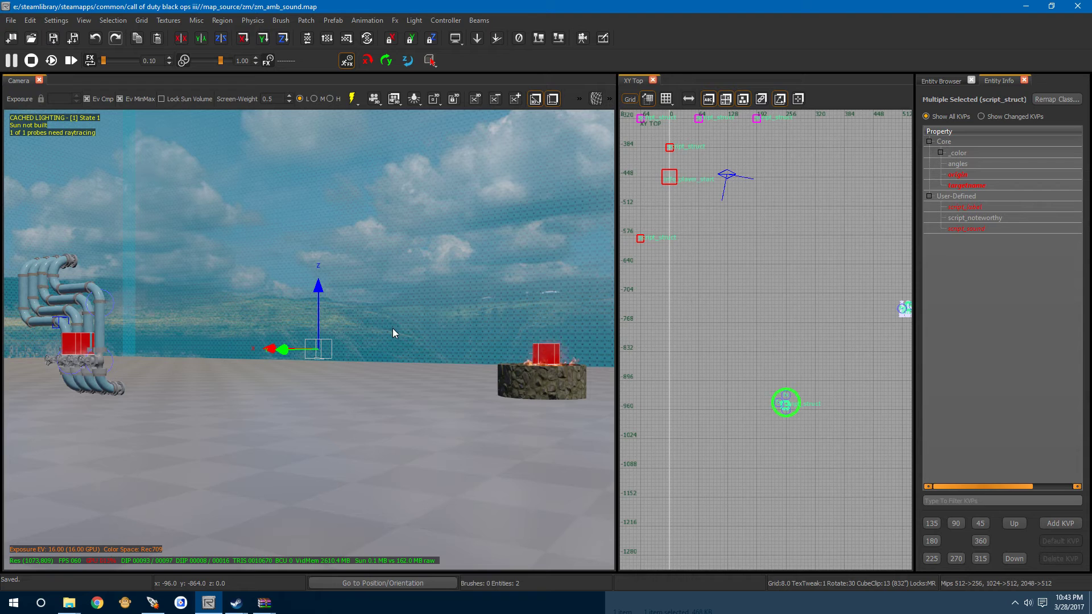
key(Escape)
Step: Switch to the Mod Tools Launcher and build zm_amb_sound with Compile and Link enabled and Run disabled
click(1026, 6)
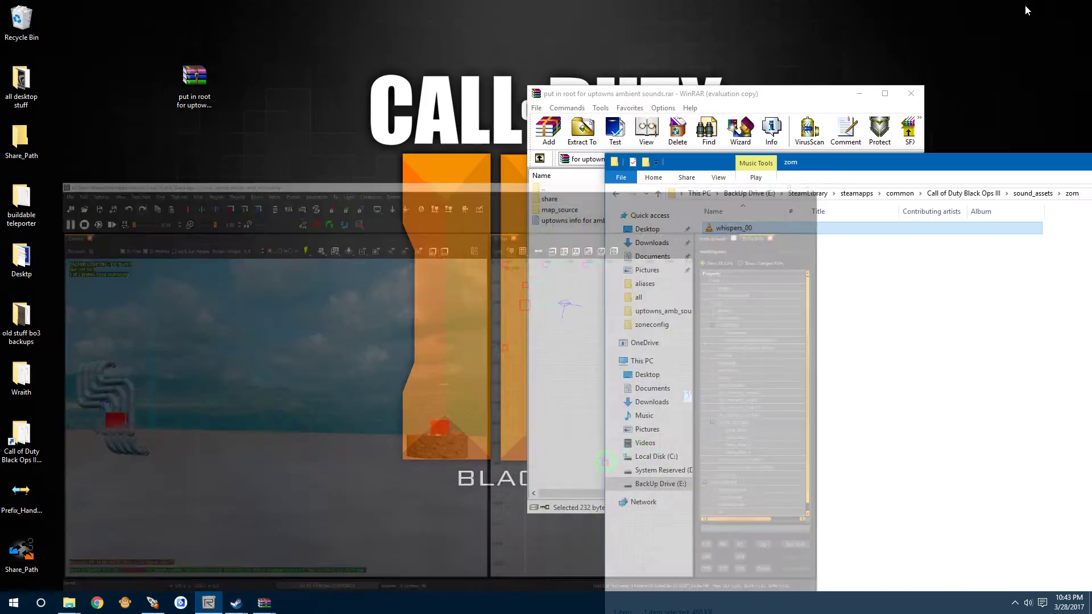
click(153, 602)
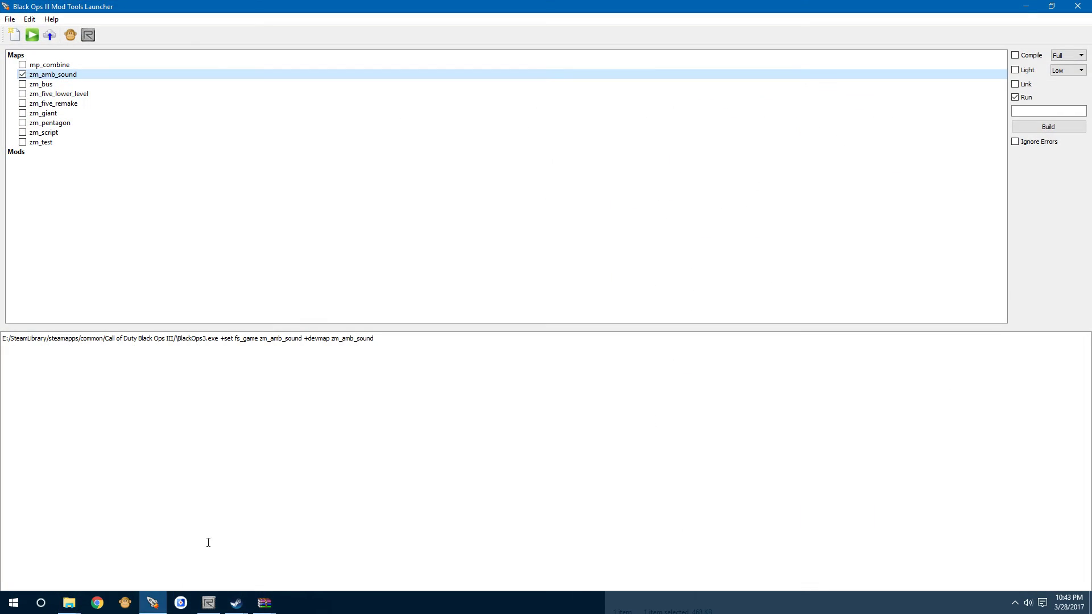
click(1015, 56)
click(1015, 85)
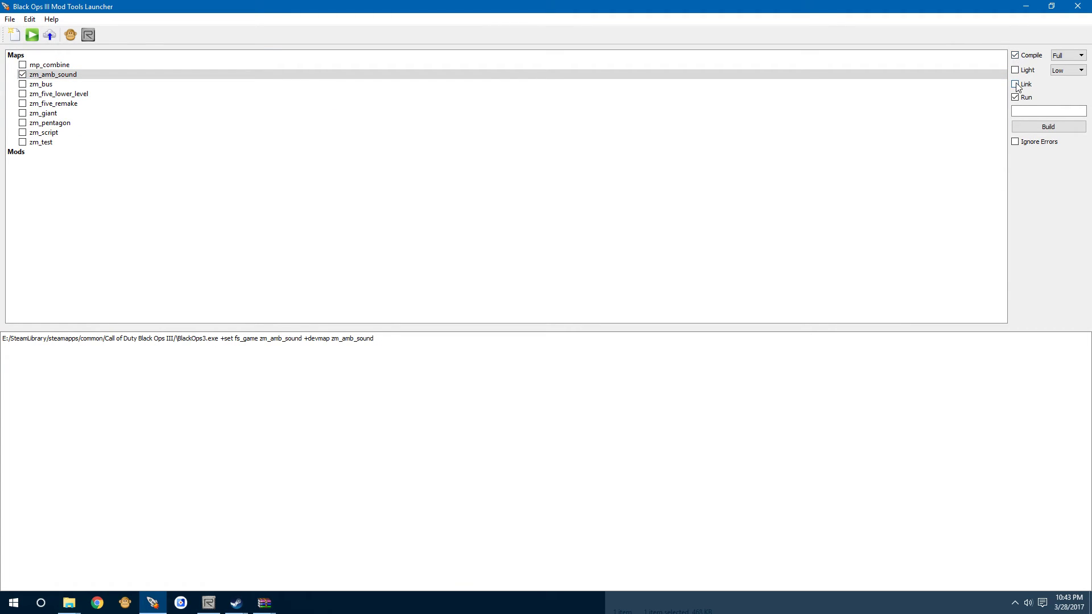
click(1024, 126)
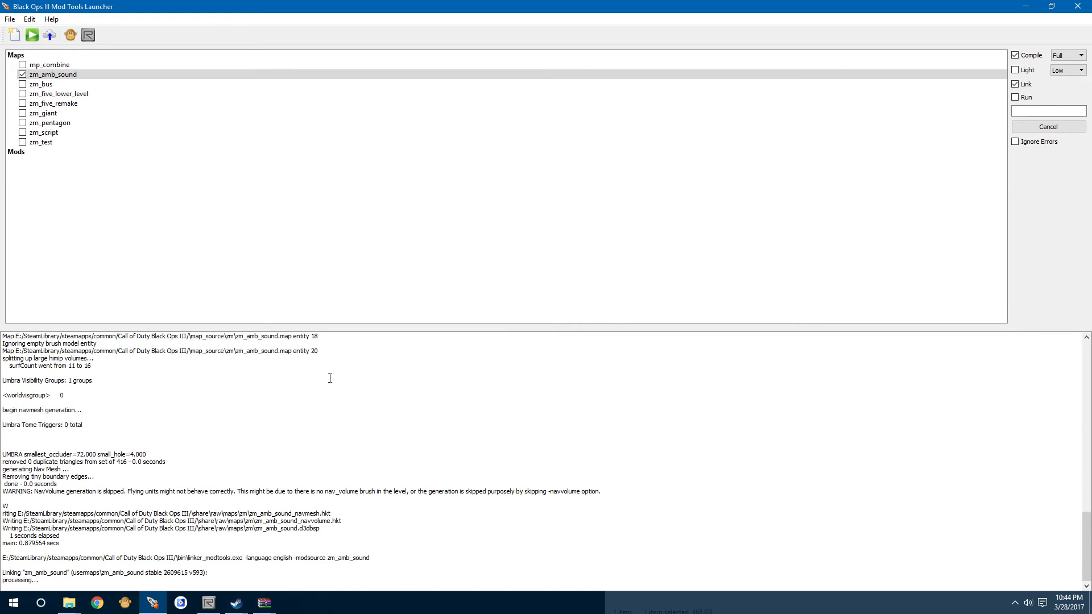
click(461, 241)
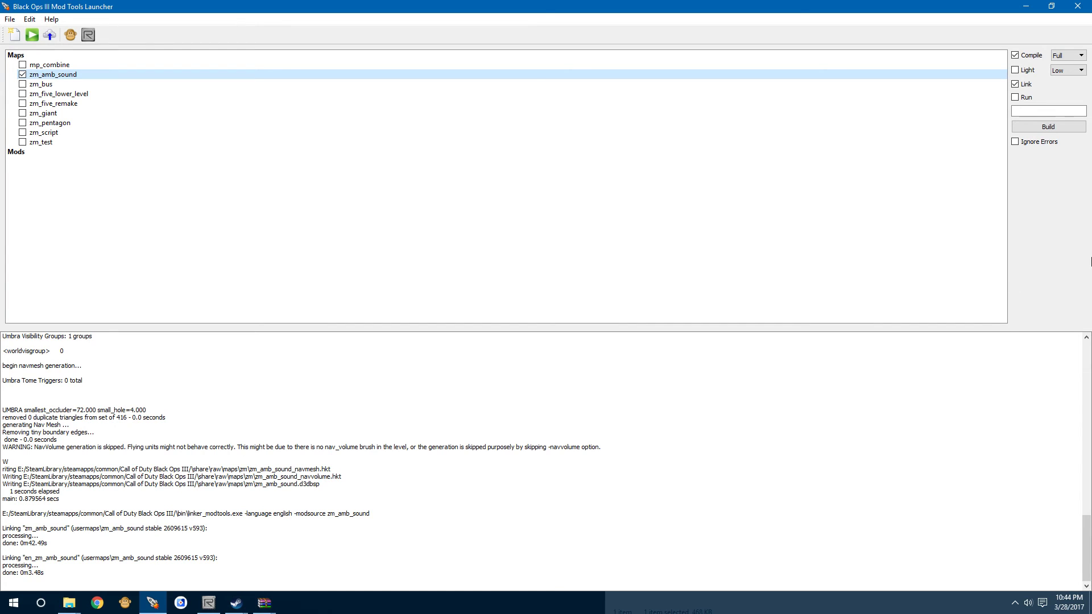
Step: Disable Compile and Link for zm_amb_sound, enable Run, and start the map
click(1015, 84)
click(1015, 55)
click(1014, 98)
click(1033, 129)
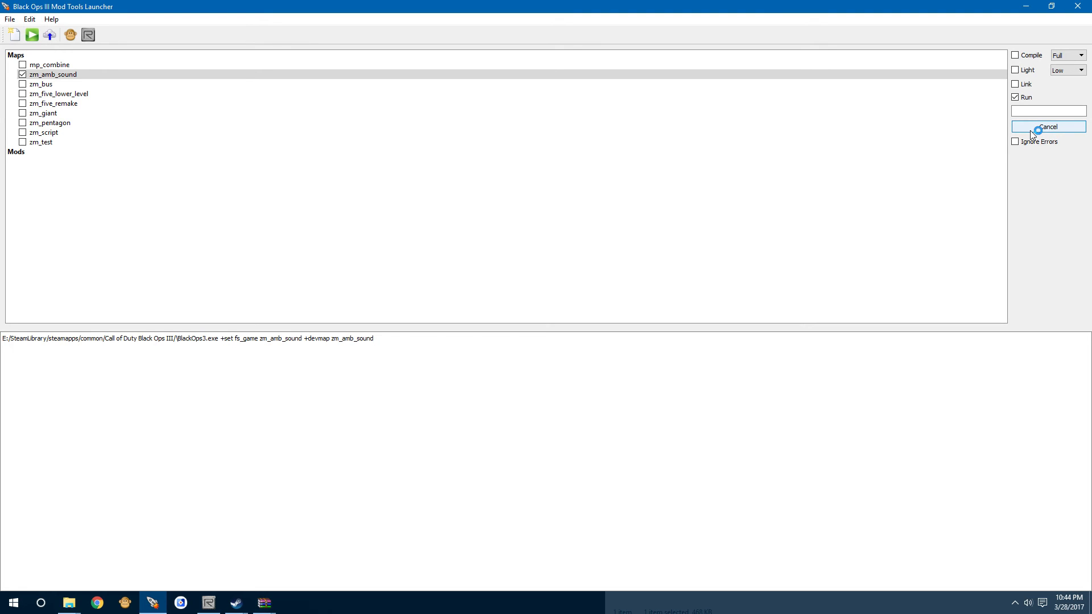
Step: Switch to the Steam window and let the Black Ops III launch proceed
click(233, 603)
click(232, 554)
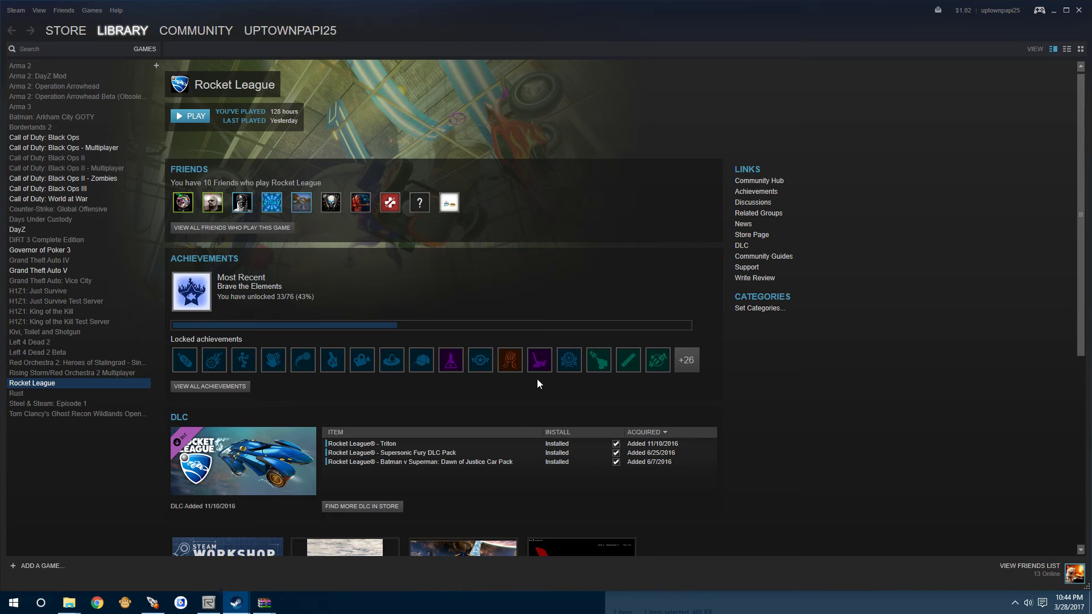
click(609, 343)
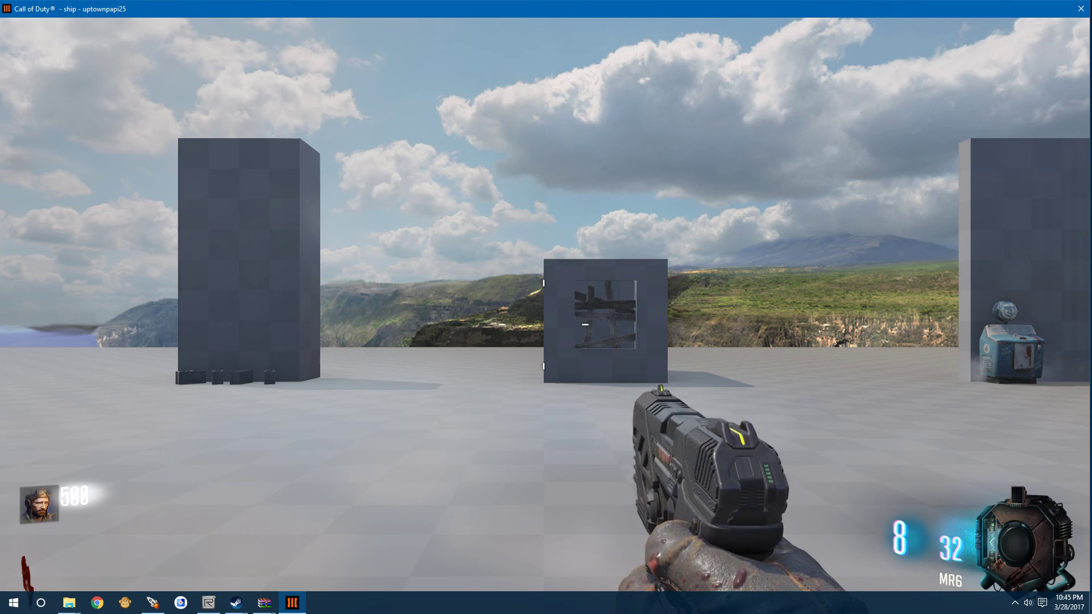
Step: Walk to the nearest fire pit in the running map and step into it to check its ambient sound
key(w)
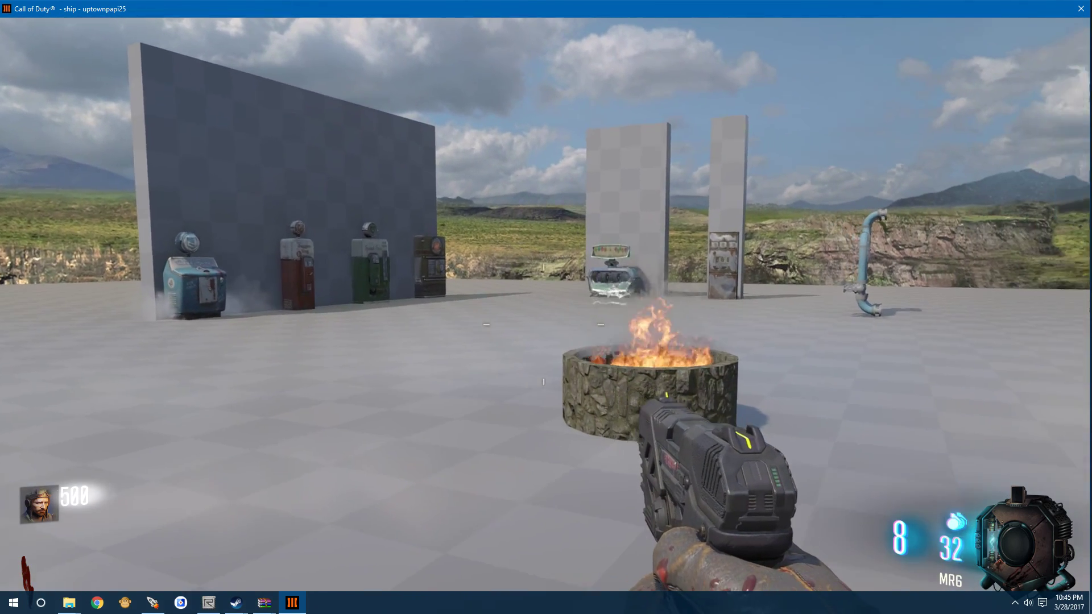
key(w)
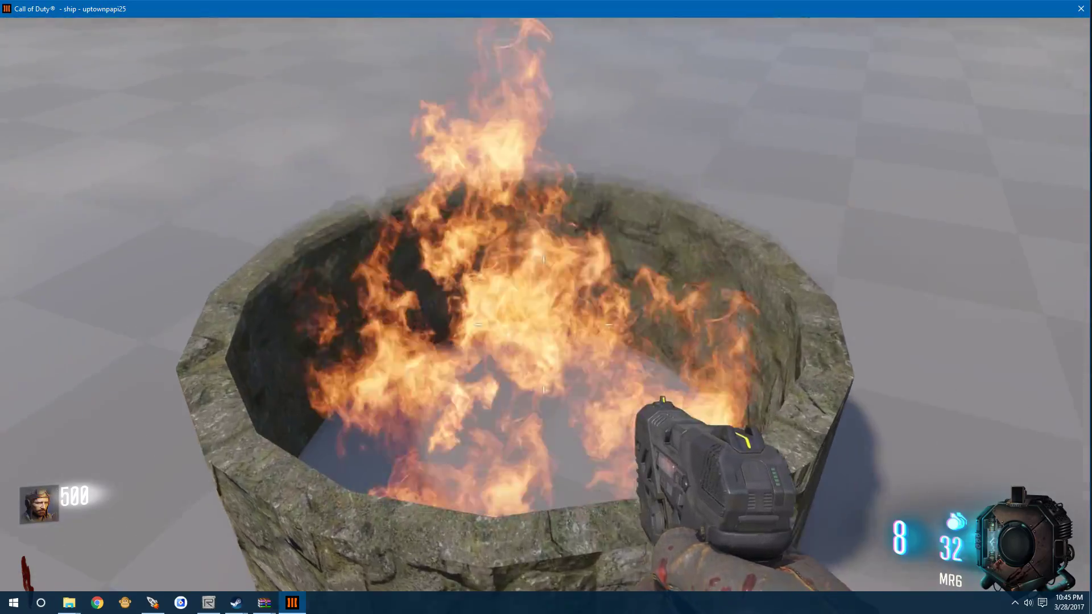
key(a)
key(d)
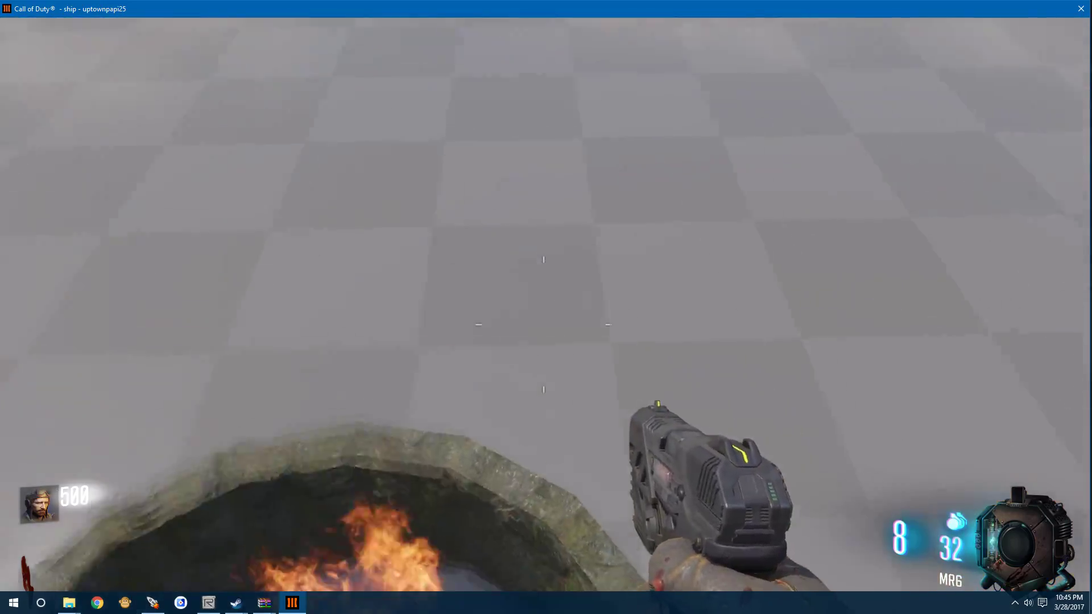
key(w)
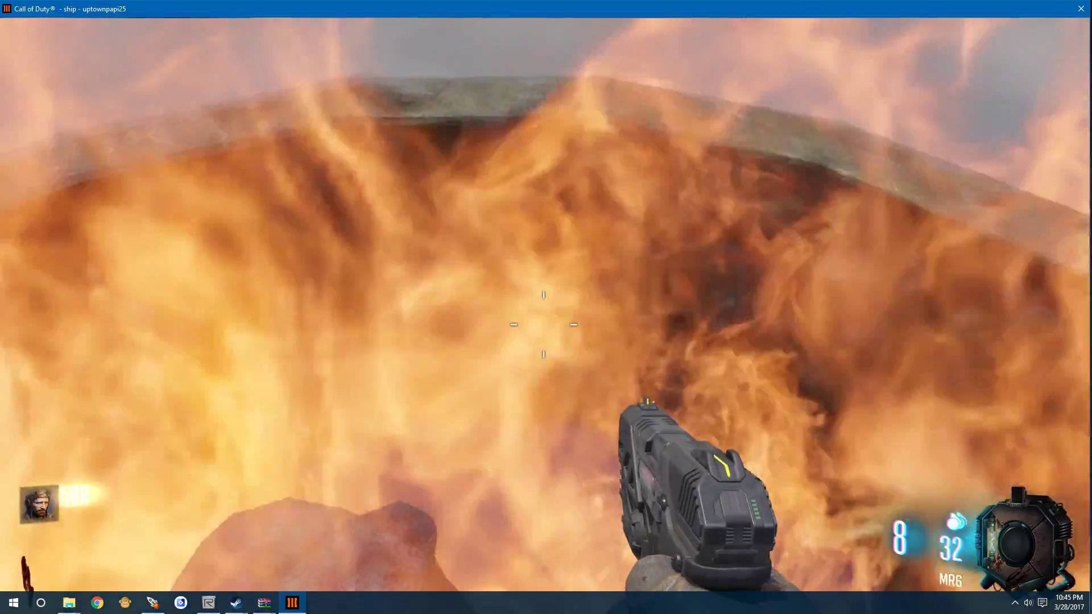
key(s)
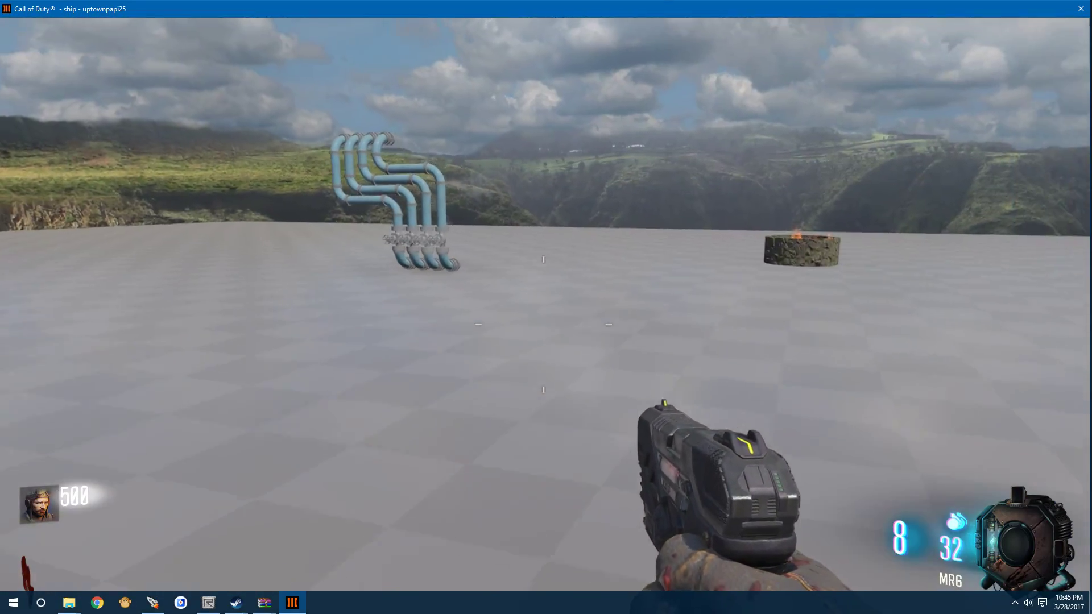
Step: Walk to the second fire pit near the steam pipes and circle it to check its ambient fire sound
key(w)
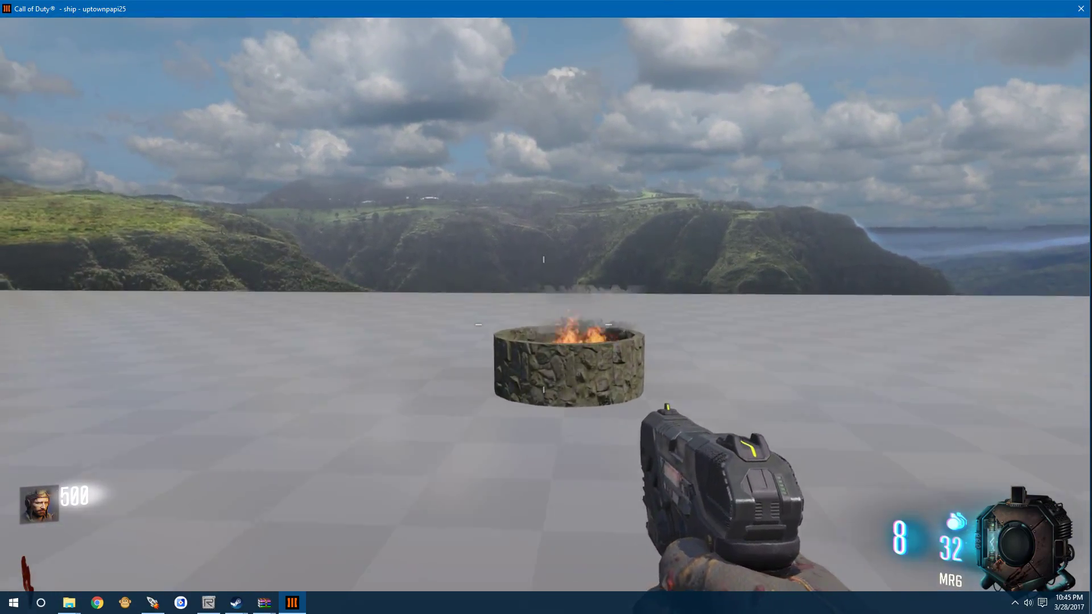
key(w)
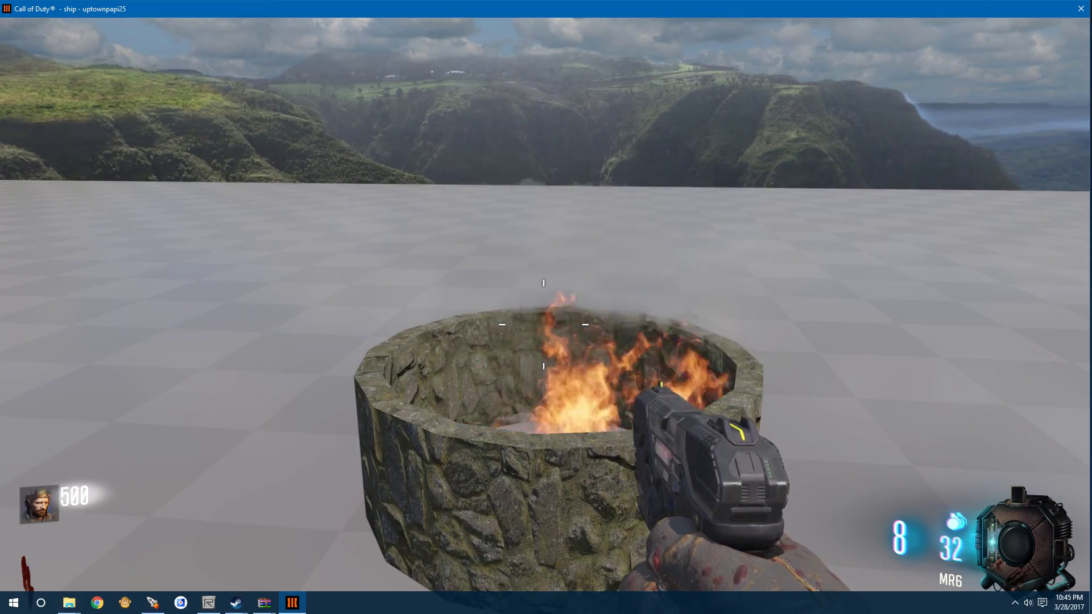
key(a)
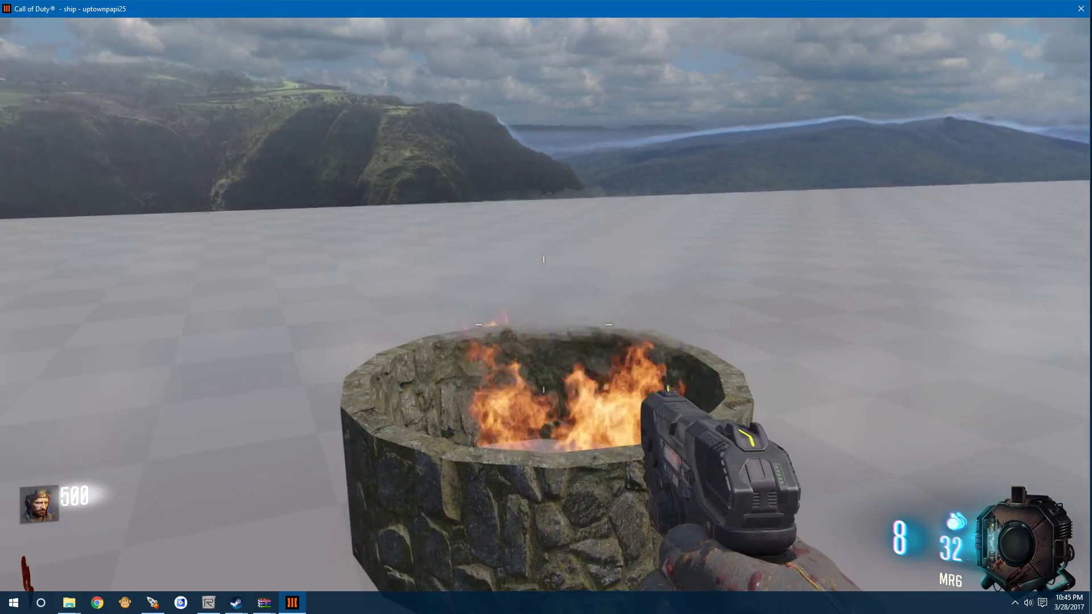
key(a)
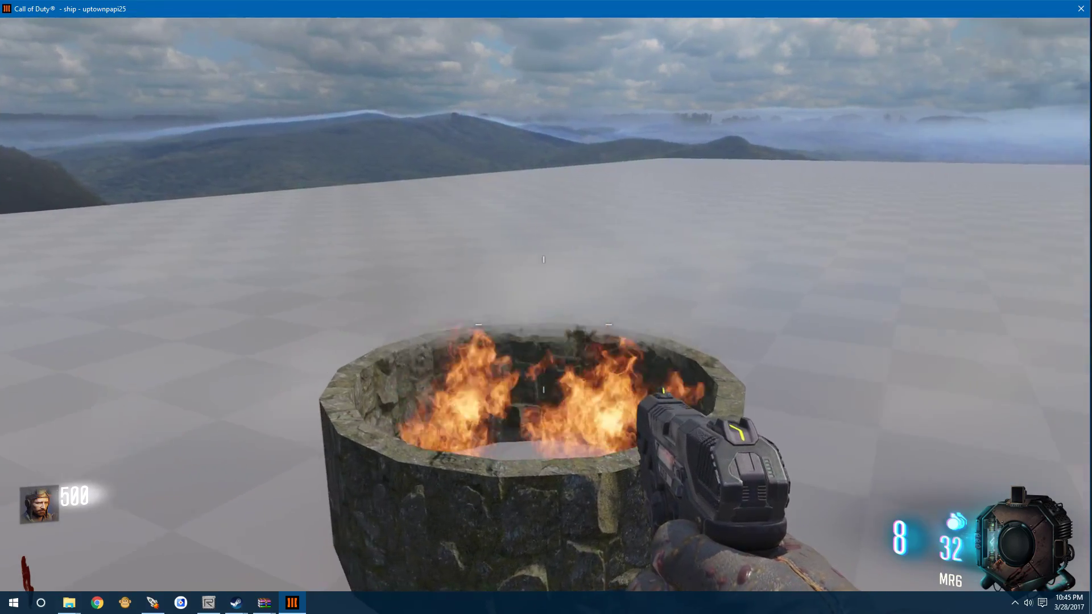
key(a)
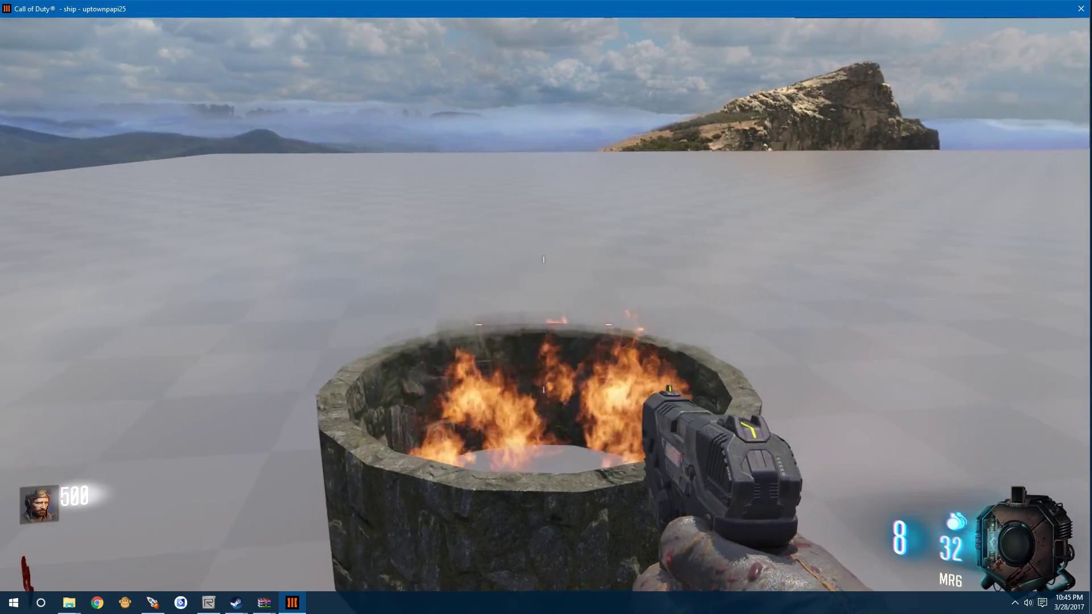
key(a)
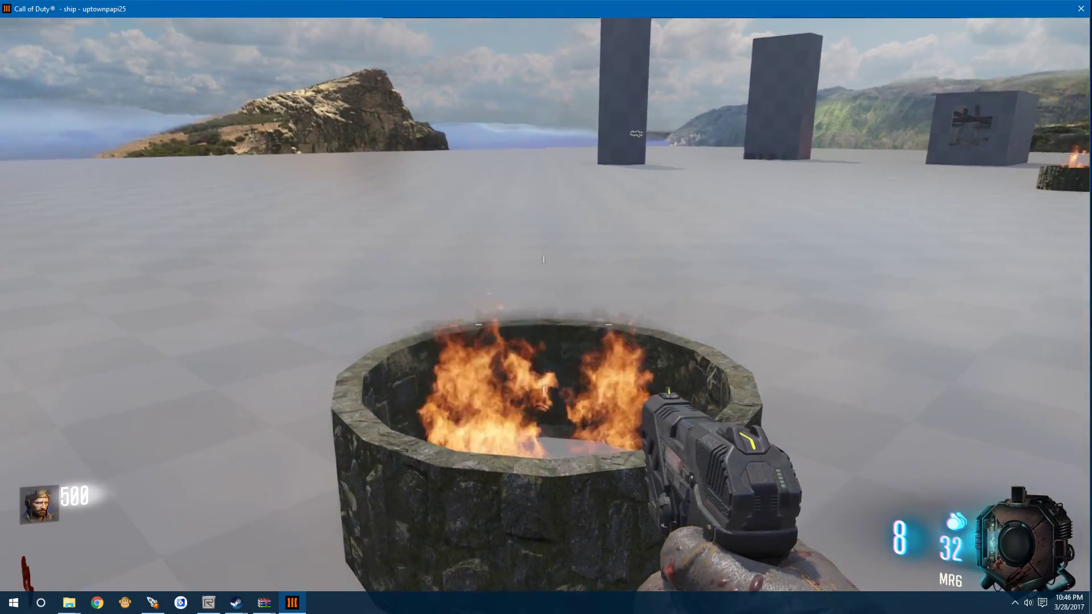
key(a)
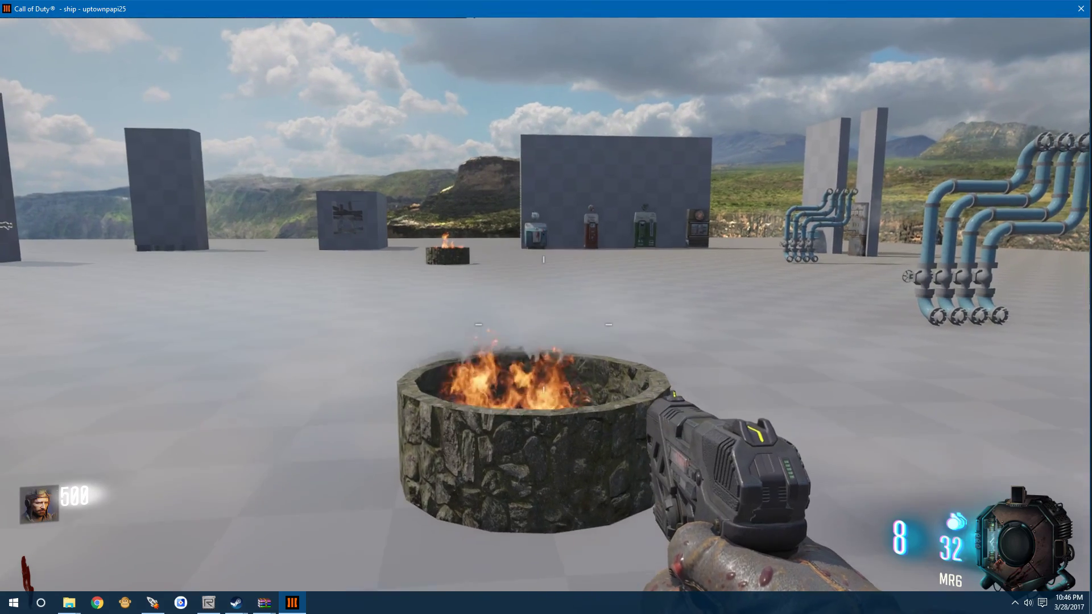
key(a)
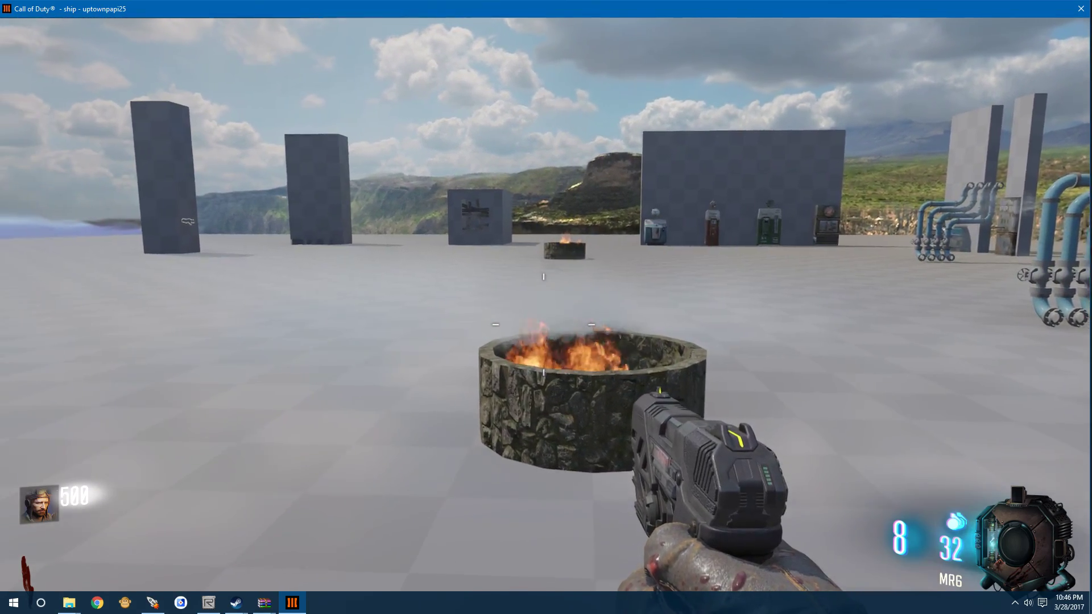
Step: Move back and forth beside the second fire pit, facing the steam pipes and perk machines, to check how its sound carries
key(w)
key(d)
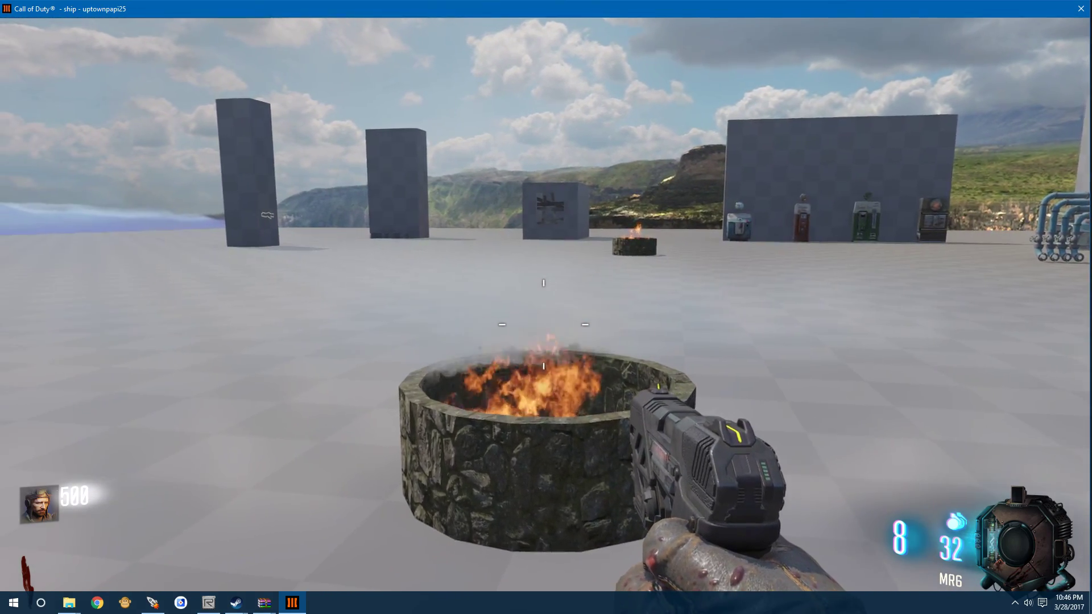
key(w)
key(a)
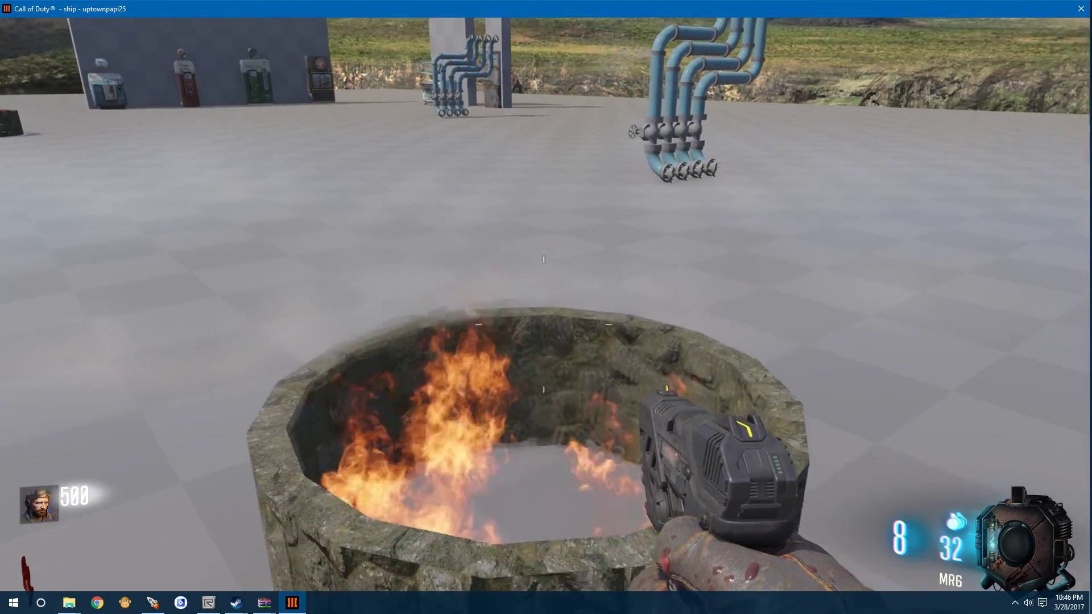
key(s)
key(a)
key(d)
key(w)
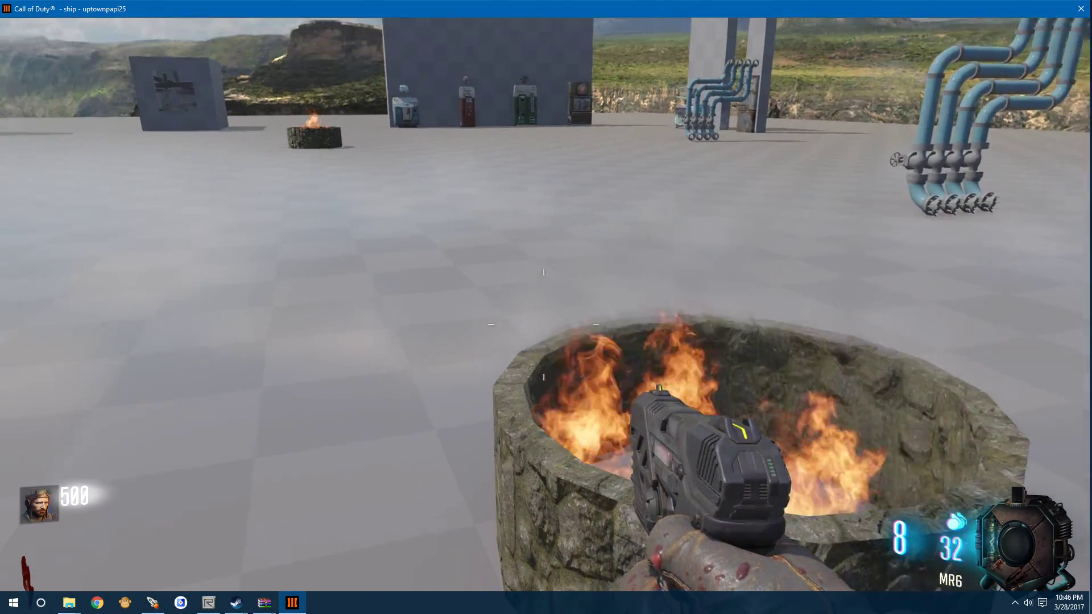
key(d)
key(s)
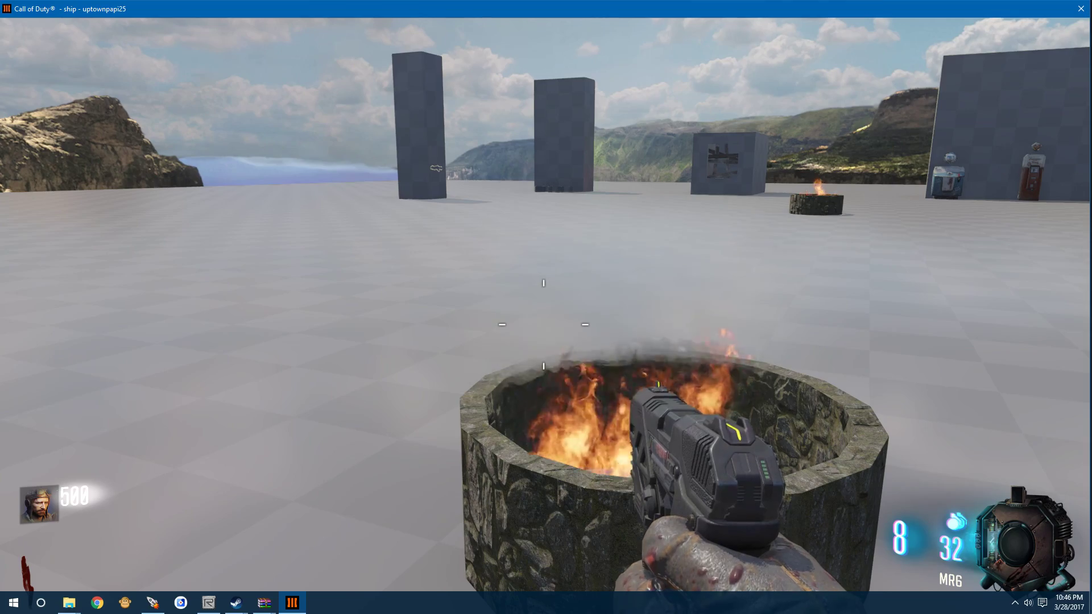
key(d)
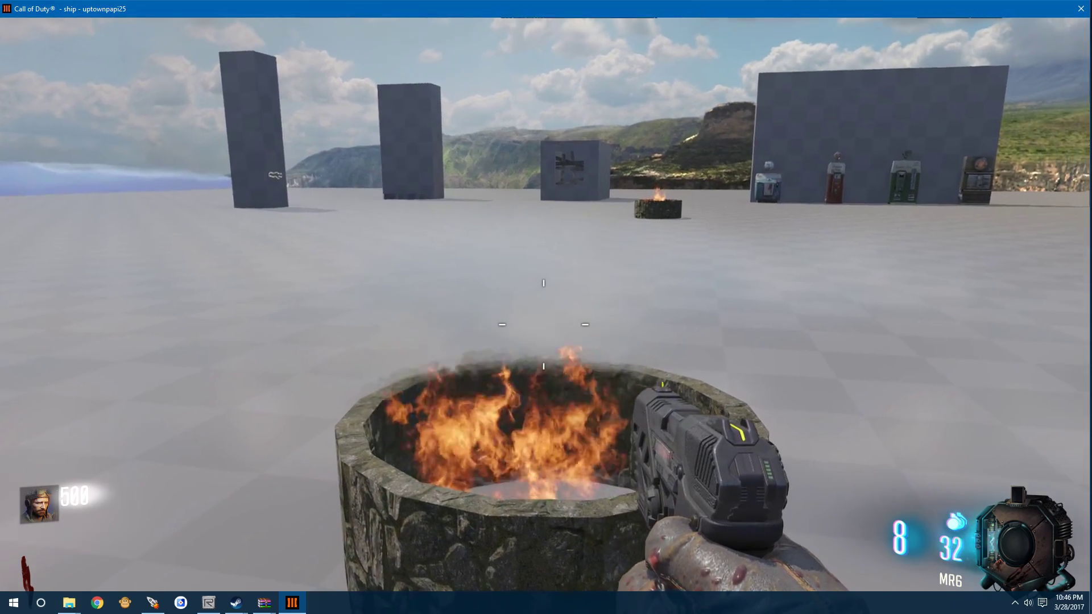
key(a)
key(d)
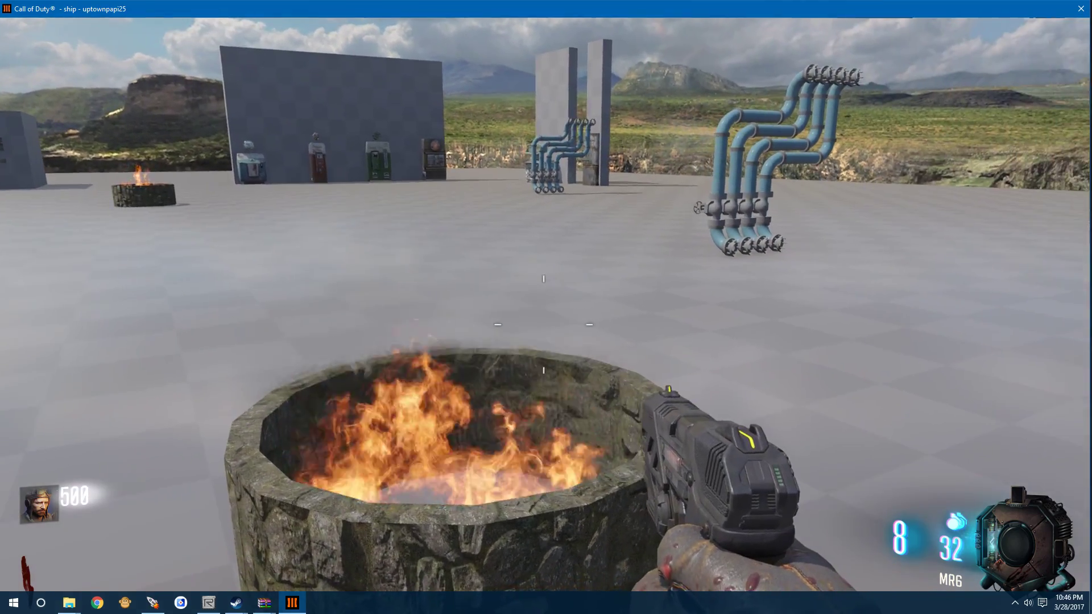
key(a)
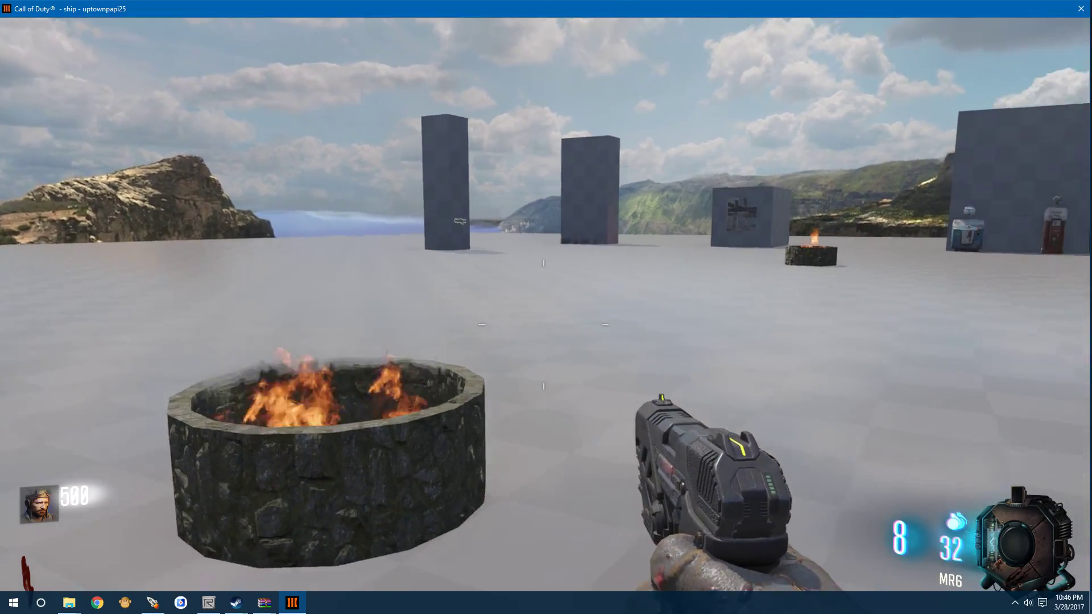
key(s)
key(d)
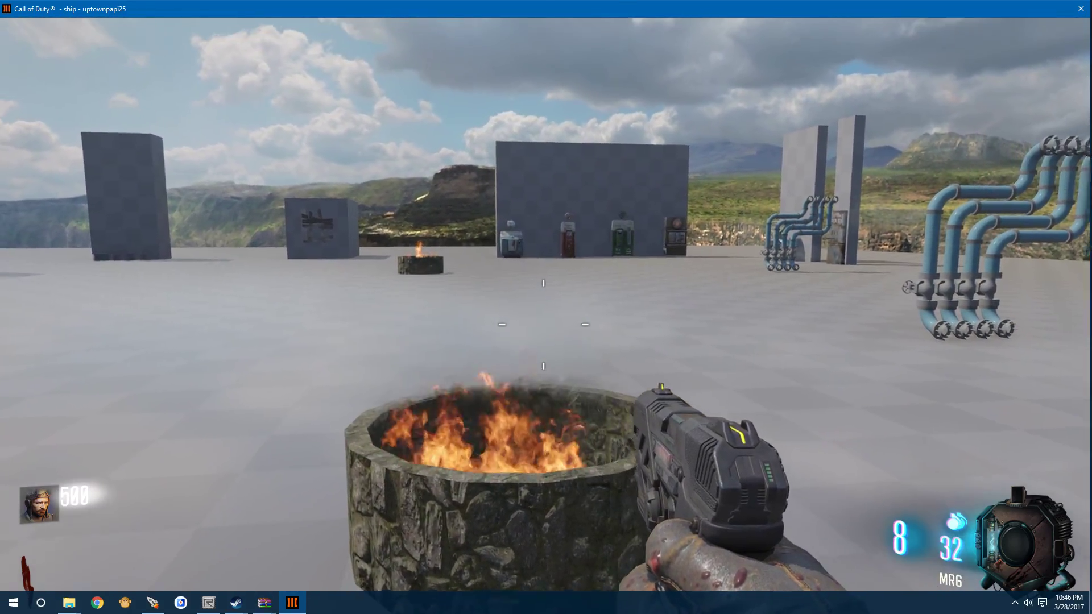